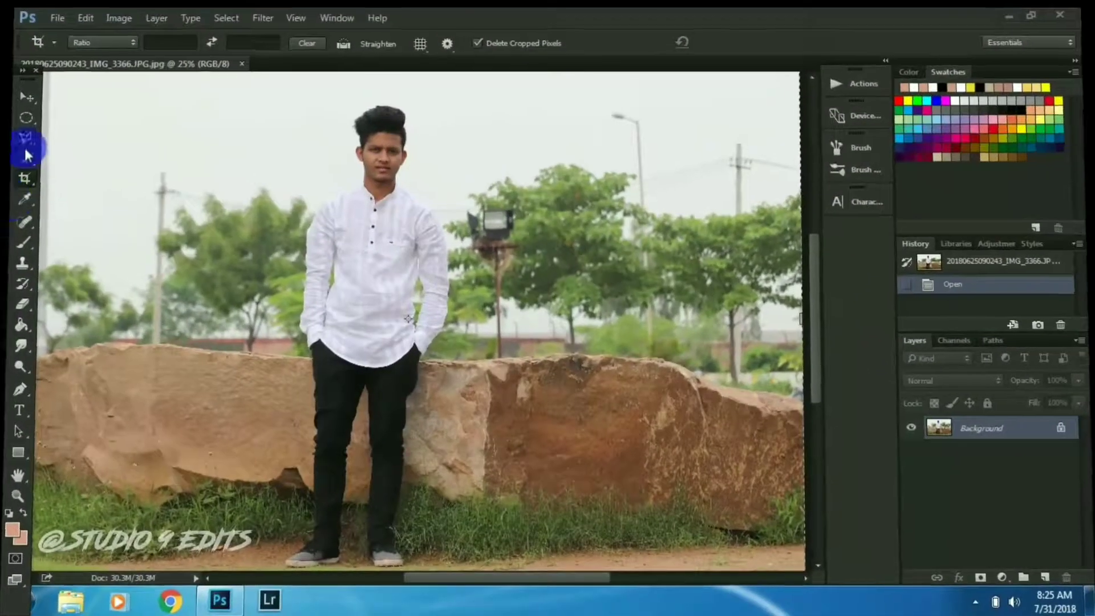
Crop the photo to a tight vertical frame around the man, hair to knees
left_click(16, 91)
left_click(15, 177)
key("ctrl+minus")
left_click_drag(323, 170, 448, 369)
key("Return")
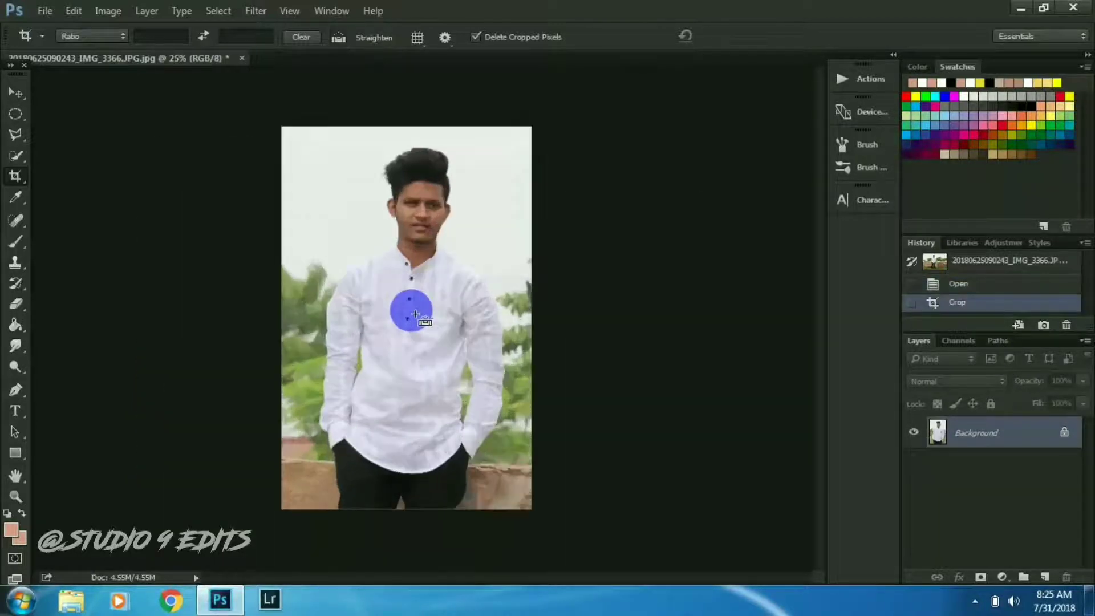
Convert the Background into Layer 0 and start a Pen path up the trouser edge
left_click(415, 314)
left_click(1064, 432)
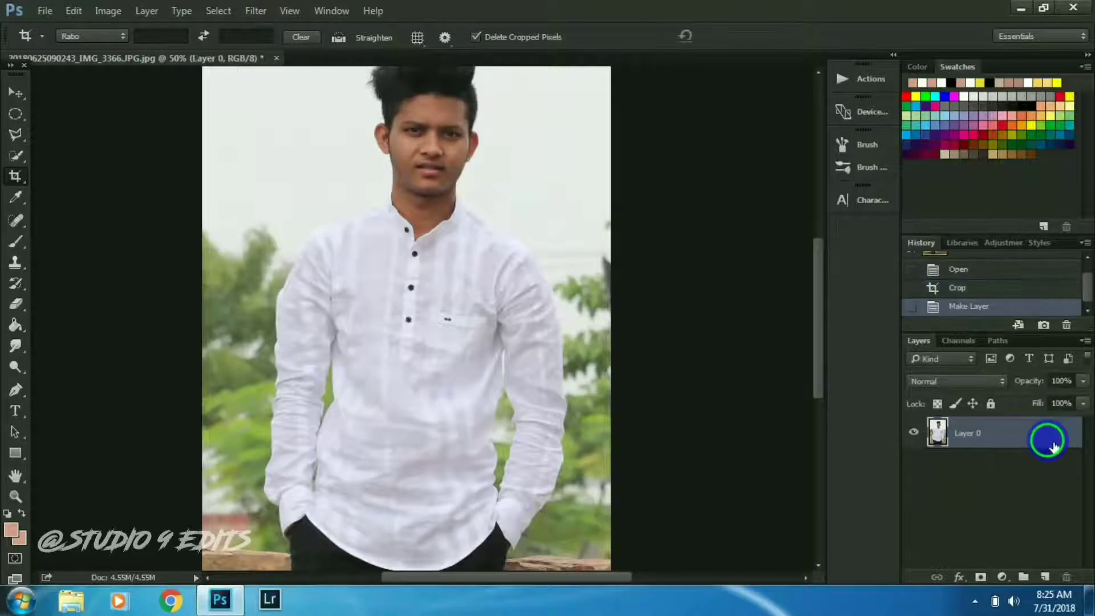
left_click(16, 390)
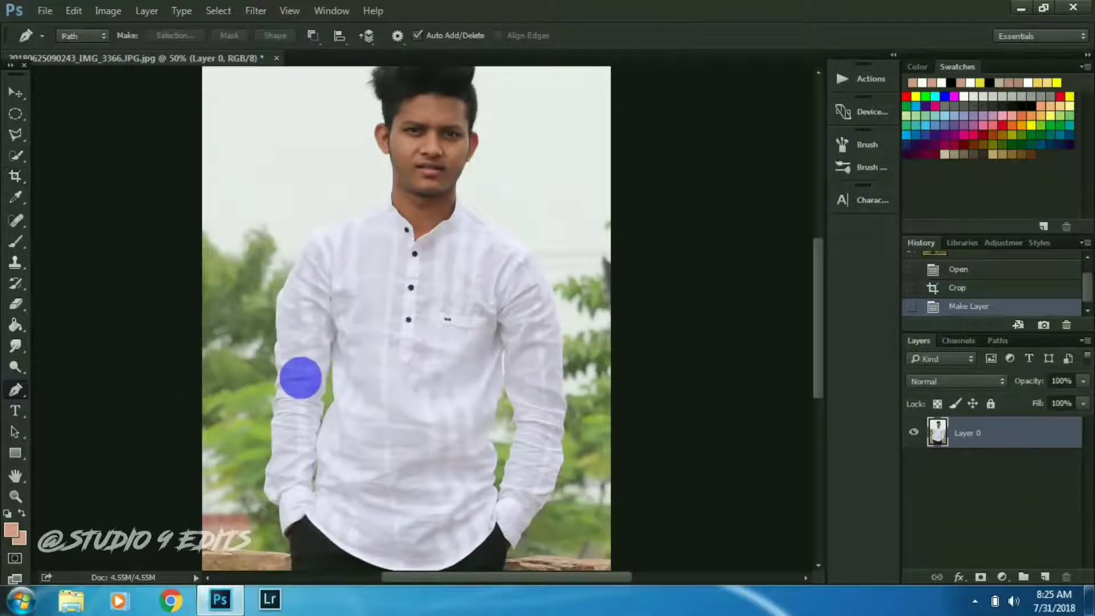
key("ctrl+plus")
mouse_move(671, 482)
left_mouse_down()
mouse_move(476, 345)
mouse_move(589, 237)
left_mouse_up()
key("ctrl+plus")
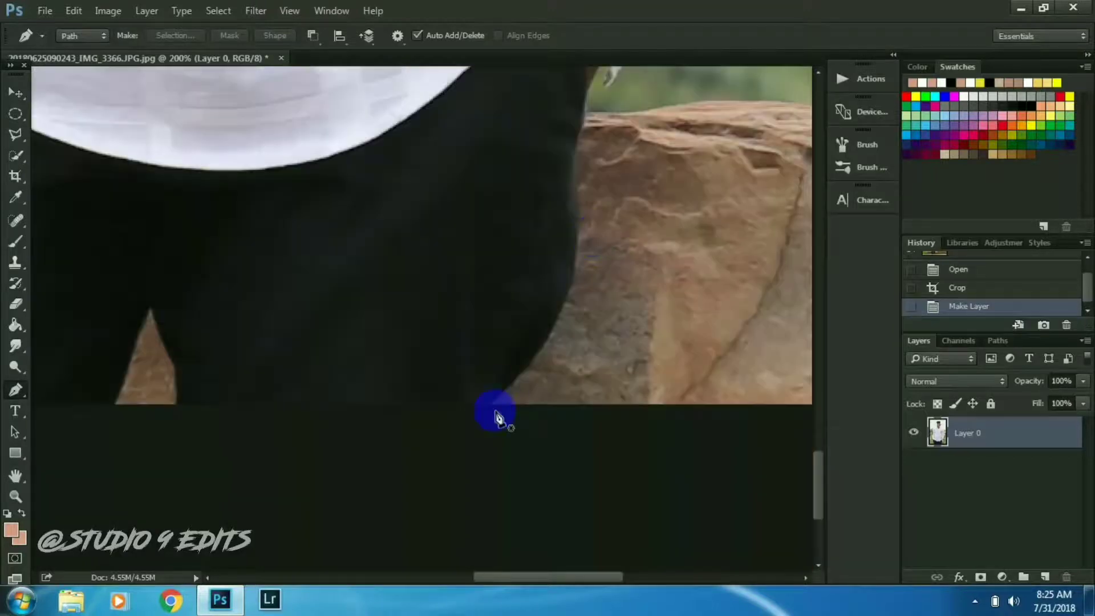
left_click(491, 406)
left_click(502, 390)
left_click(534, 356)
left_click(549, 332)
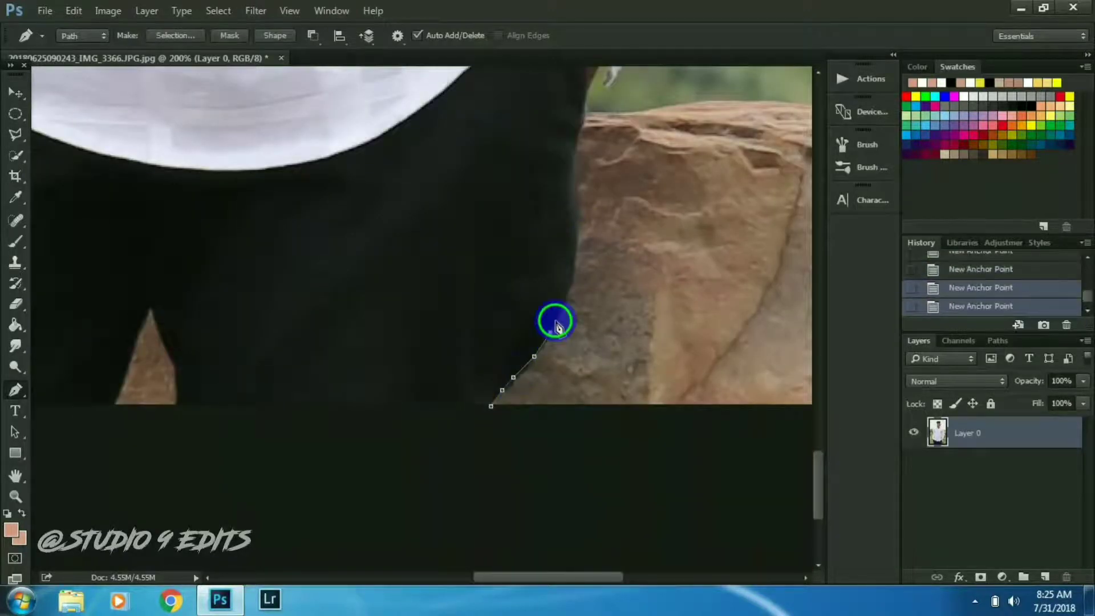
left_click(570, 285)
Continue the outline path along the shirt cuff, sleeve and shoulder
left_click_drag(572, 269, 513, 457)
left_click(538, 357)
left_click(578, 313)
left_click(588, 297)
left_click(713, 117)
left_click_drag(714, 118, 354, 293)
left_click(363, 251)
left_click(370, 189)
left_click(379, 136)
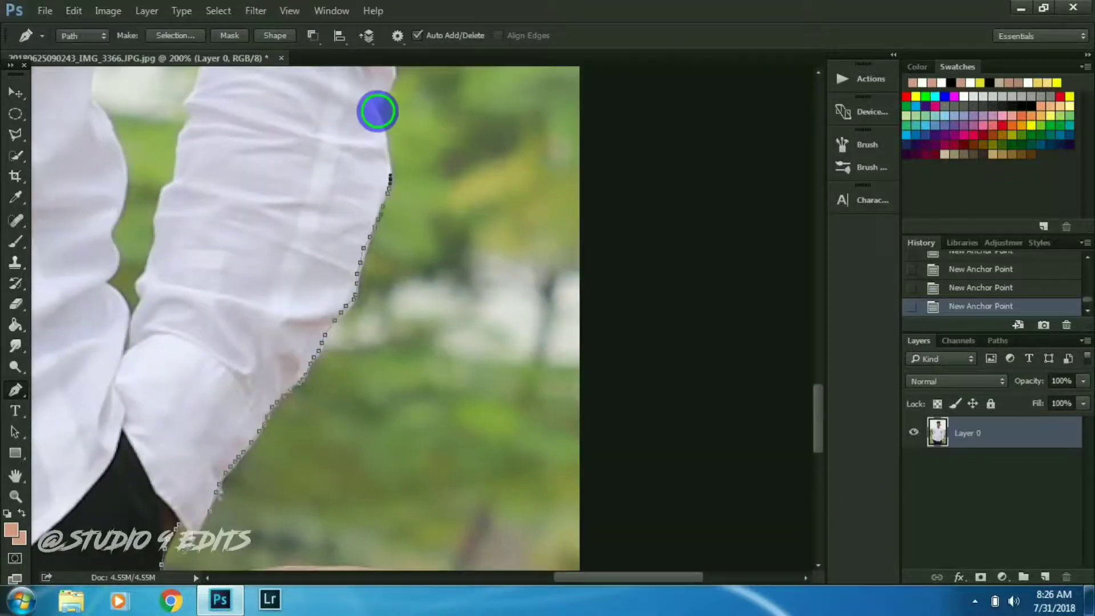
left_click_drag(377, 108, 402, 371)
left_click(411, 268)
left_click_drag(396, 149, 396, 384)
left_click_drag(397, 249, 420, 423)
left_click(402, 356)
left_click(381, 312)
left_click(359, 276)
Trace the path up the neck, around the ear and along the hair
left_click_drag(311, 185, 400, 276)
left_click(274, 268)
left_click(181, 196)
left_click_drag(180, 195, 386, 465)
left_click(388, 422)
left_click(406, 391)
left_click(426, 351)
left_click_drag(472, 252, 465, 470)
left_click(460, 267)
left_click(415, 125)
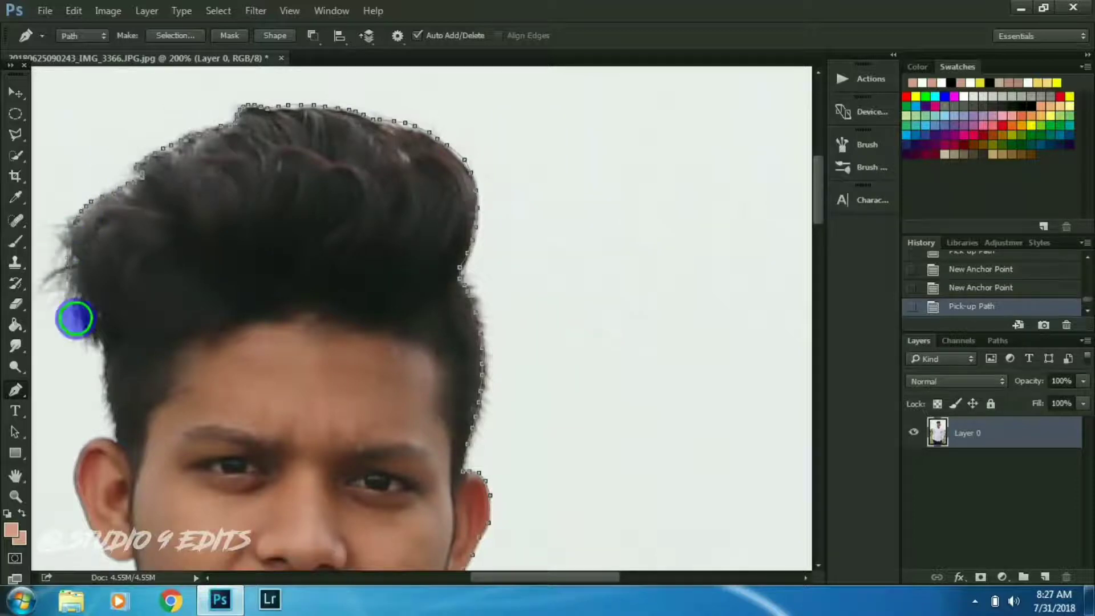
left_click(120, 448)
Trace the path down the collar, far shoulder and arm to the cuff
left_click_drag(120, 448, 391, 330)
left_click_drag(374, 414, 358, 251)
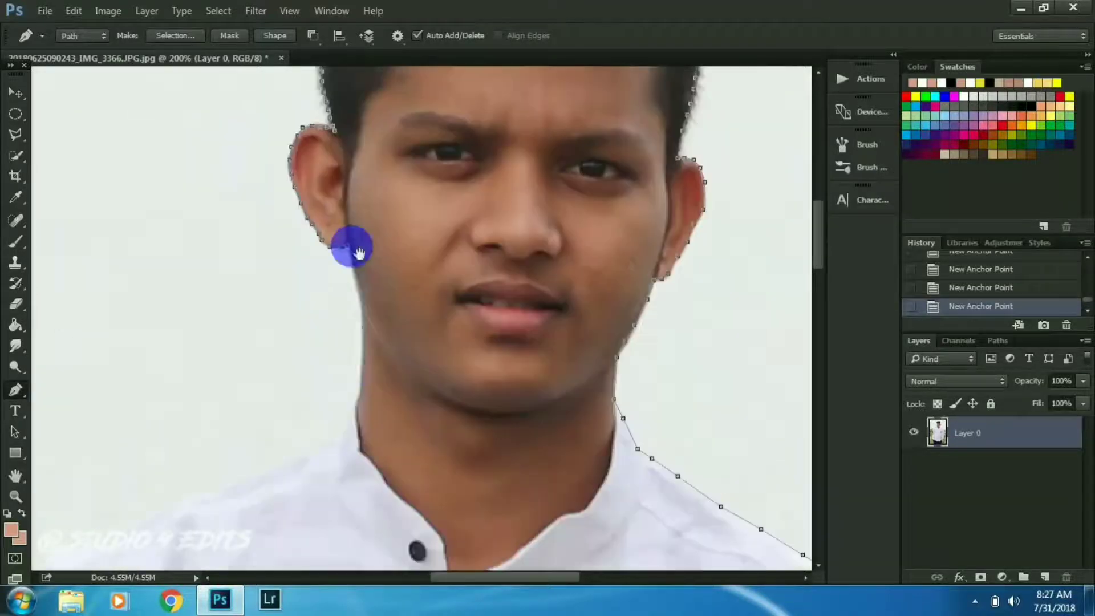
left_click(196, 496)
left_click(443, 183)
left_click(313, 403)
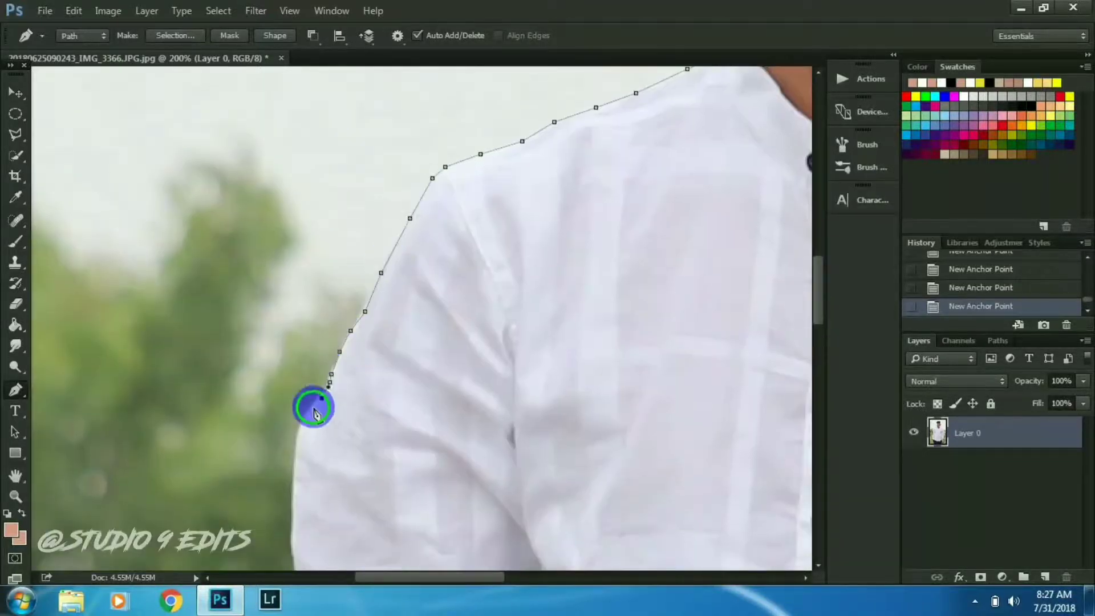
left_click(364, 293)
left_click(361, 387)
left_click(355, 481)
left_click_drag(356, 481, 406, 325)
mouse_move(402, 394)
left_mouse_down()
mouse_move(389, 180)
mouse_move(389, 254)
left_mouse_up()
left_click(376, 336)
left_click(359, 426)
Finish the path along the trousers and close it at the starting point
left_click_drag(421, 507, 464, 232)
left_click(489, 369)
mouse_move(489, 370)
left_mouse_down()
mouse_move(546, 379)
mouse_move(470, 235)
left_mouse_up()
left_click(545, 378)
left_click(467, 387)
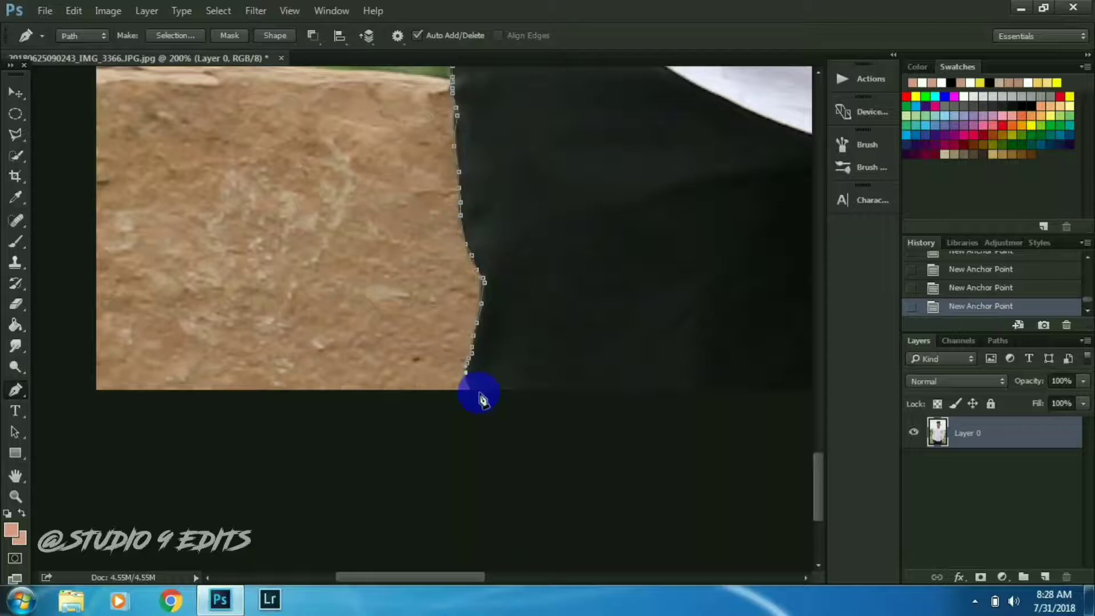
key("ctrl+0")
key("ctrl+1")
left_click(560, 474)
left_click(578, 427)
left_click(592, 474)
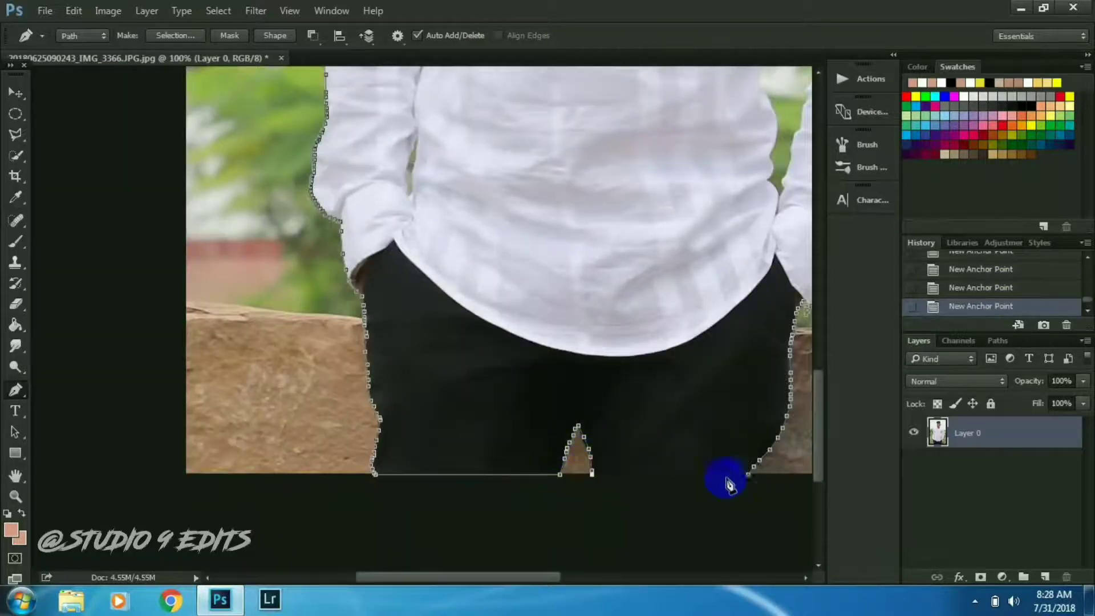
left_click(749, 474)
key("ctrl+0")
Turn the outline path into a selection and invert it
right_click(444, 335)
left_click(483, 288)
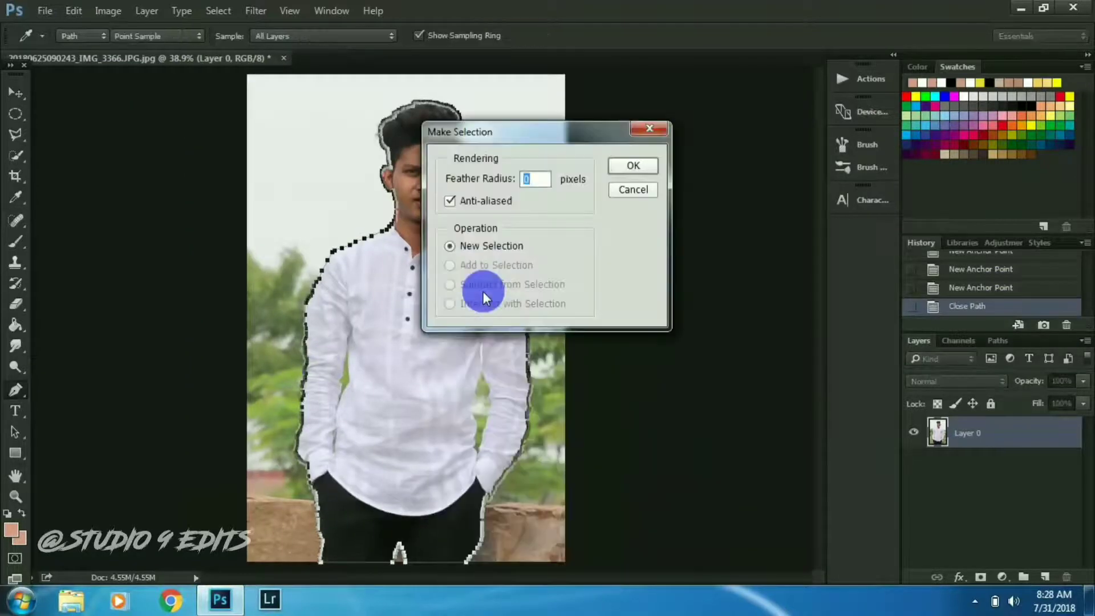
key("Return")
left_click(16, 134)
right_click(273, 146)
left_click(302, 173)
Add a layer mask hiding the background and apply it permanently
left_click(981, 577)
right_click(968, 433)
left_click(970, 303)
mouse_move(481, 556)
left_mouse_down()
mouse_move(428, 384)
mouse_move(677, 455)
mouse_move(184, 243)
left_mouse_up()
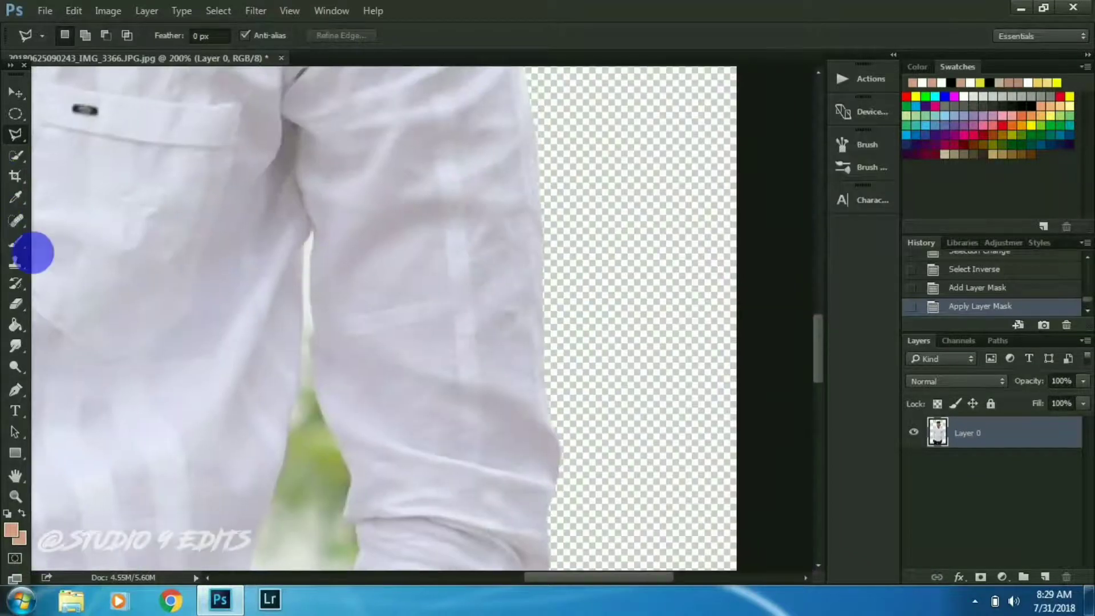
Trace a closed Pen path around the green gap beside the arm
left_click(16, 390)
key("ctrl+plus")
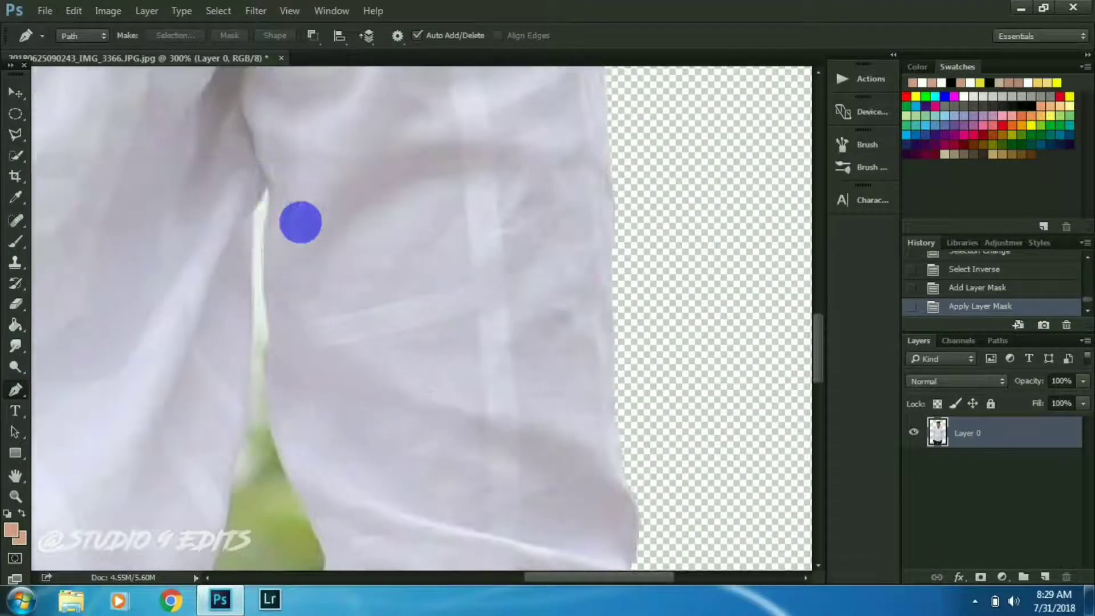
left_click(266, 189)
left_click(255, 201)
left_click(252, 278)
left_click(249, 356)
left_click(244, 427)
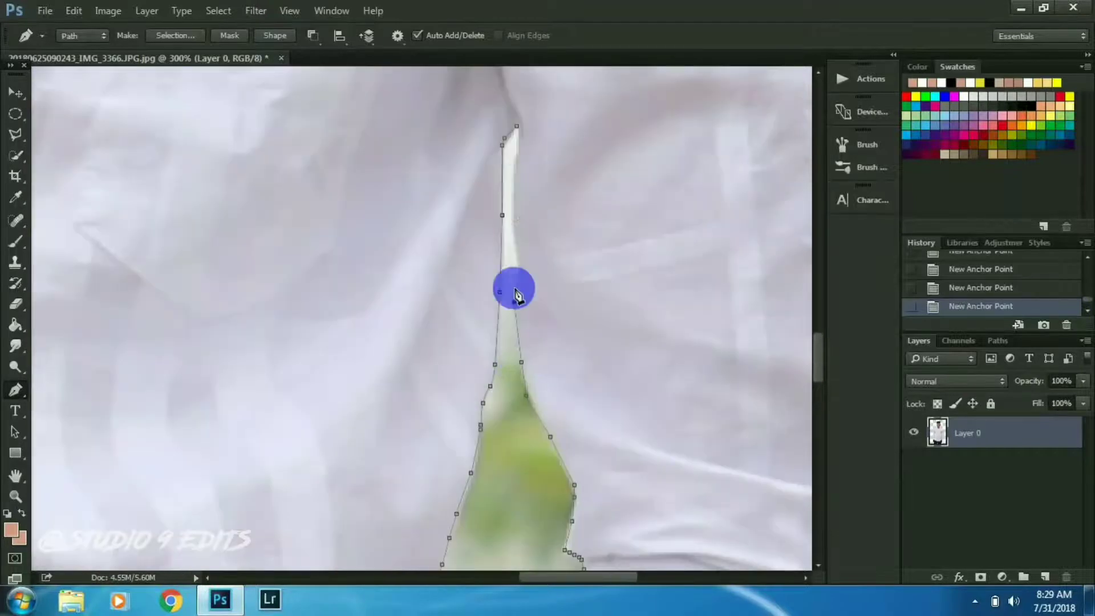
left_click(516, 122)
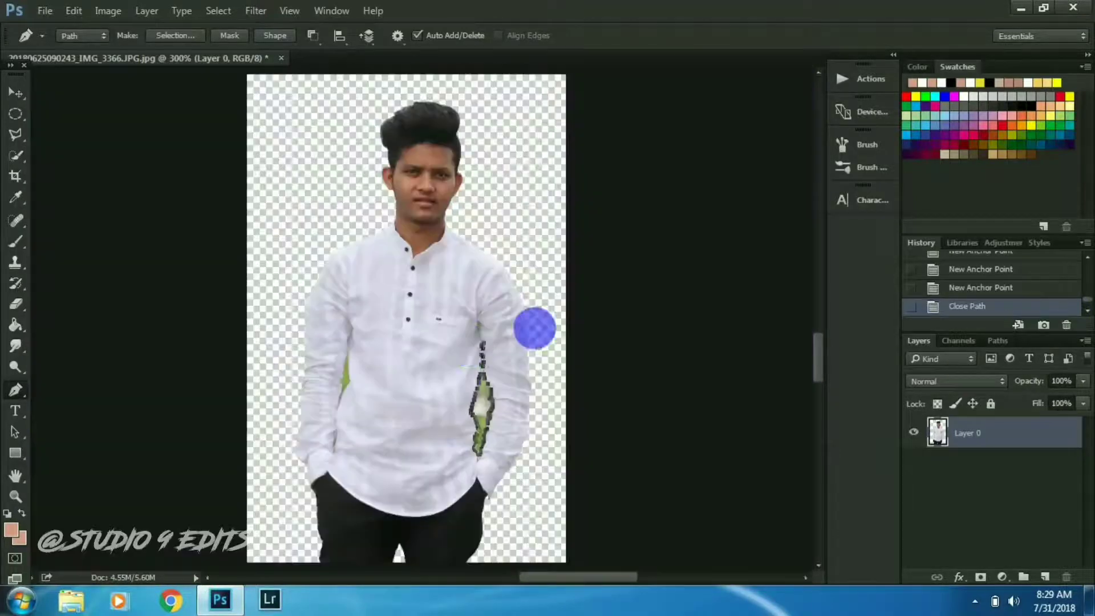
key("ctrl+0")
Convert the gap path to a selection, invert it, delete the green patch, and deselect
right_click(472, 350)
left_click(504, 285)
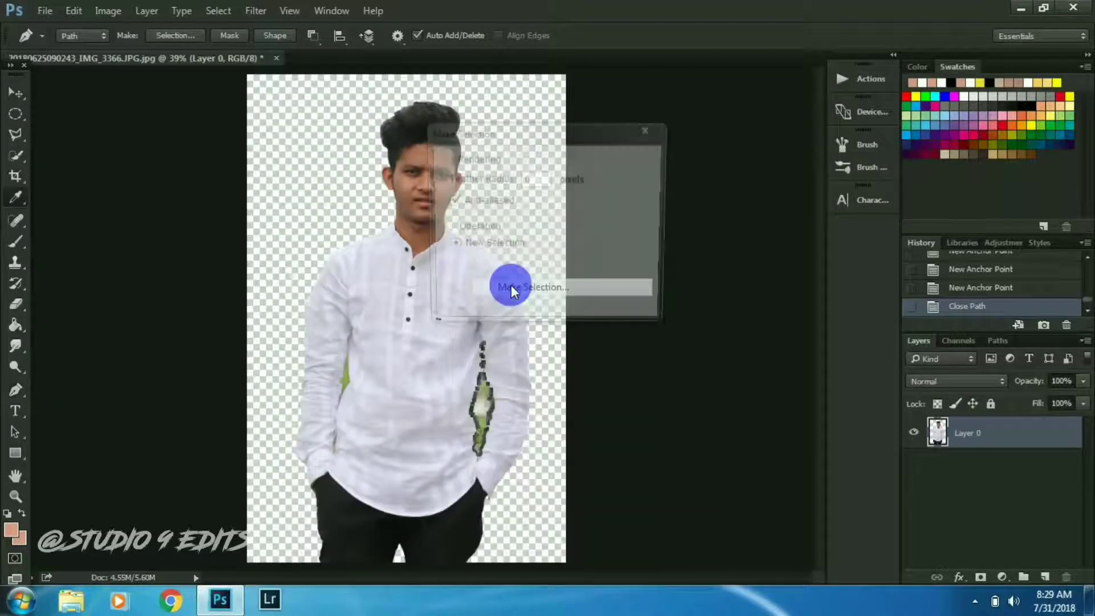
left_click(528, 180)
left_click(635, 167)
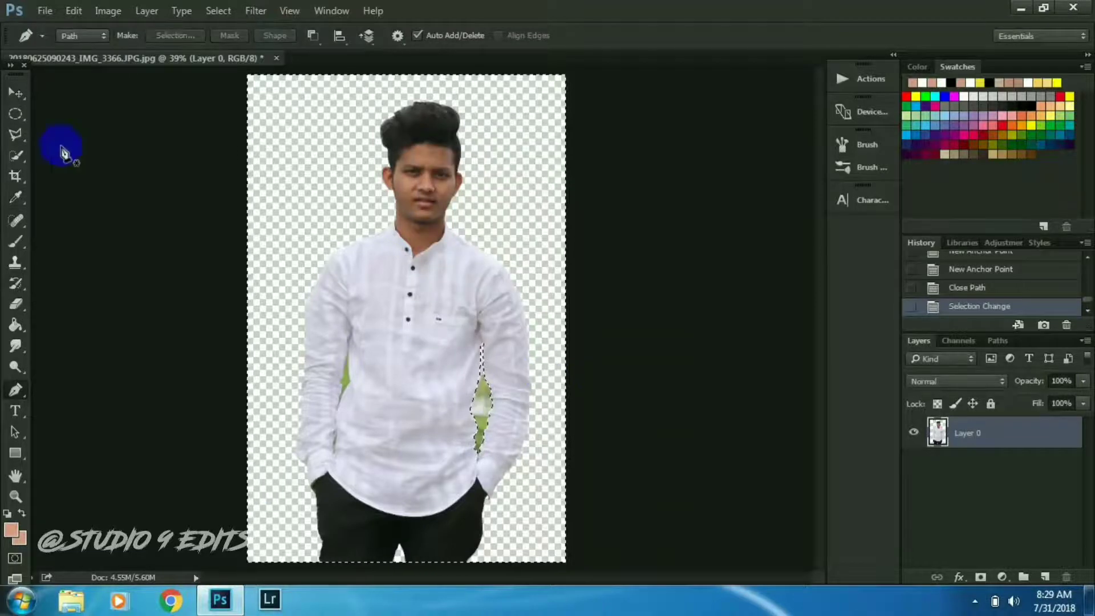
left_click(16, 134)
right_click(387, 208)
left_click(401, 231)
key("Delete")
right_click(444, 272)
left_click(477, 281)
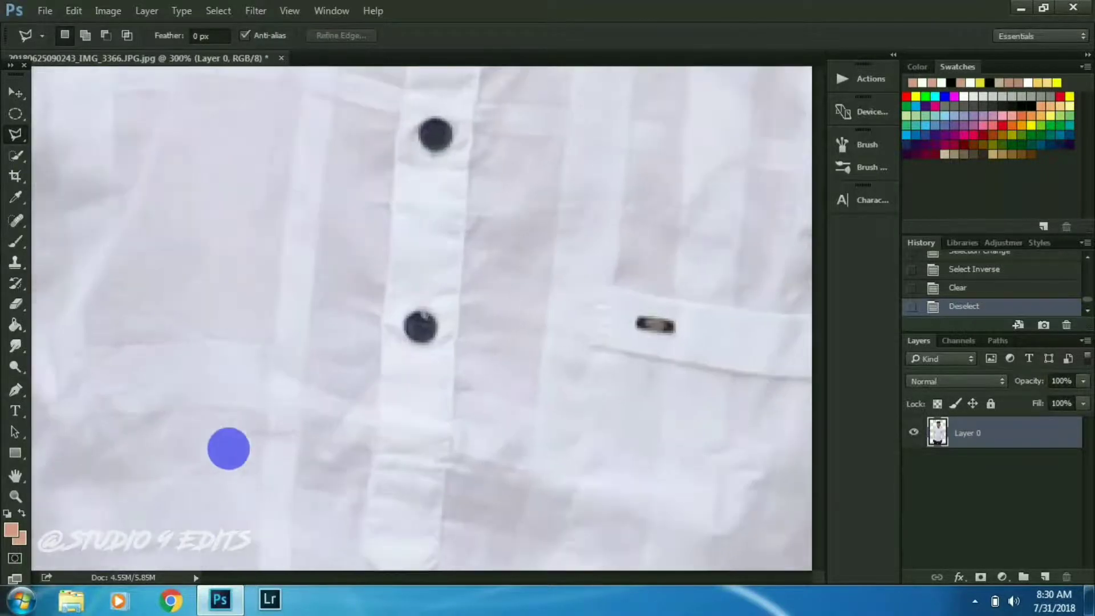
Outline the remaining green strip with the Polygonal Lasso, delete it, and deselect
left_click_drag(227, 447, 776, 166)
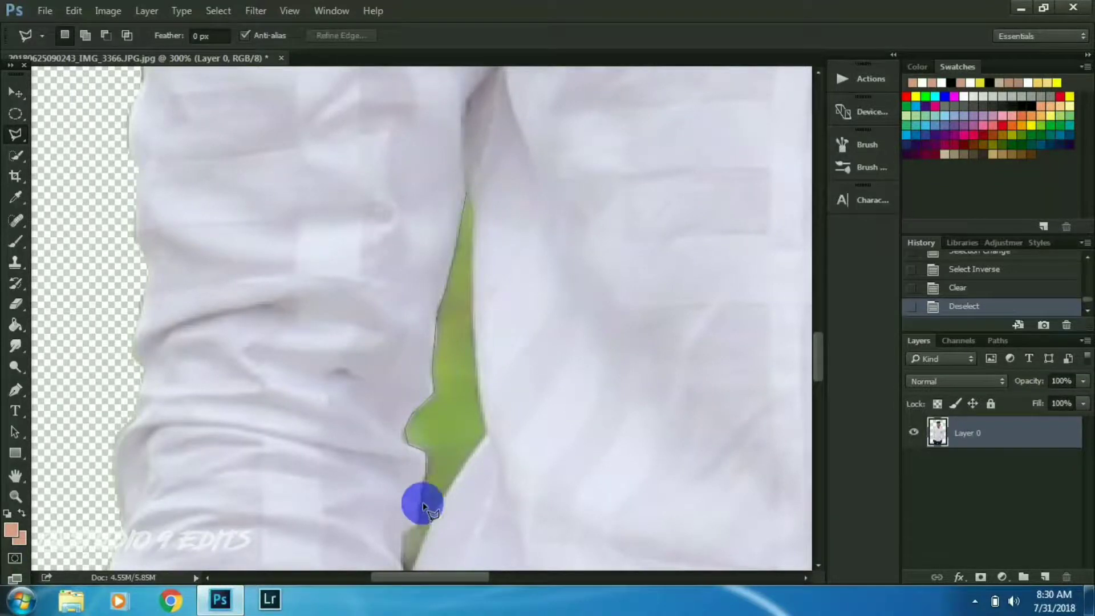
left_click_drag(420, 500, 405, 422)
left_click(463, 332)
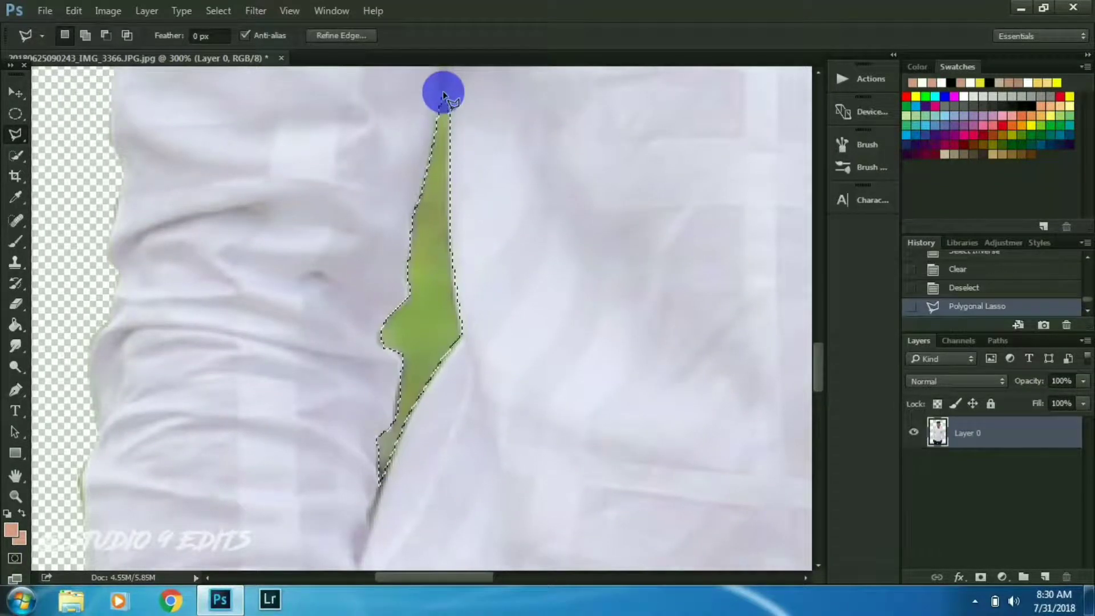
key("ctrl+0")
key("Delete")
right_click(437, 210)
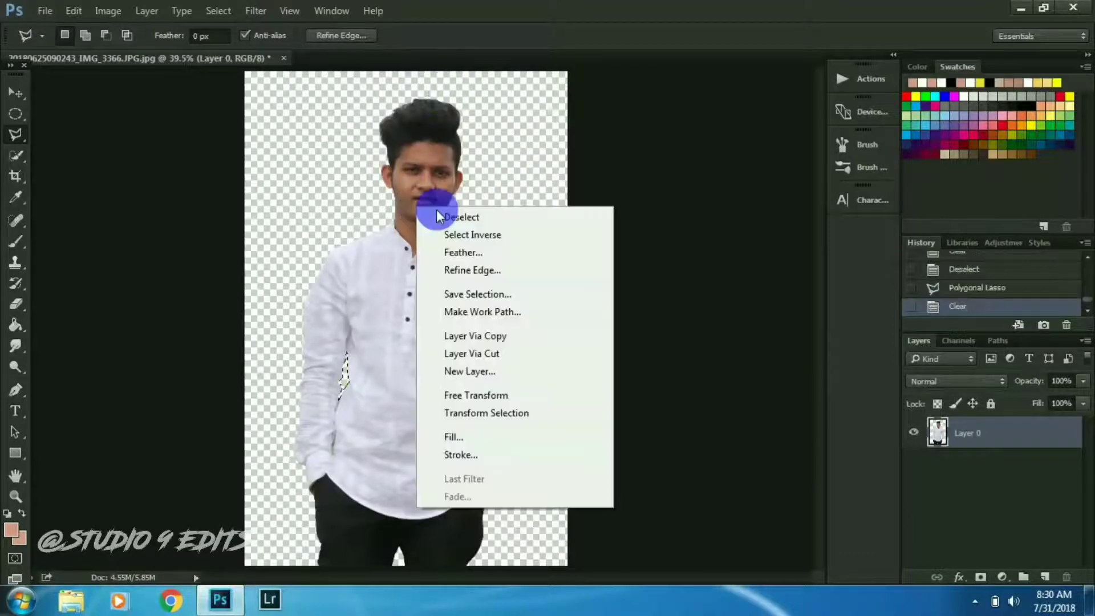
left_click(438, 214)
key("ctrl+minus")
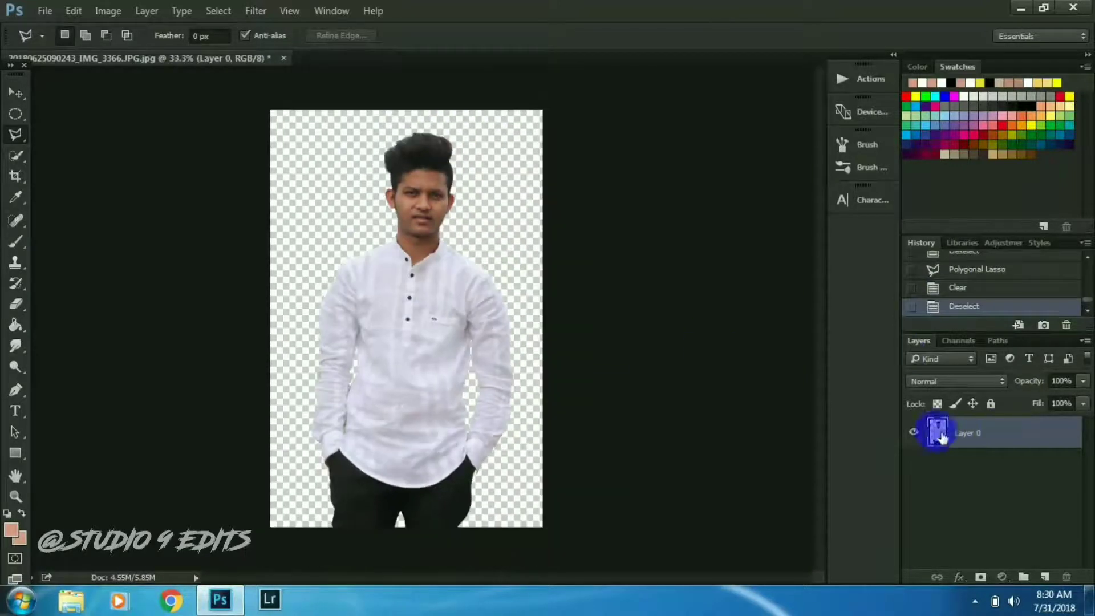
Open the railway-track image from the '15 August png and Background' folder and drag it into the portrait
left_click(39, 11)
left_click(53, 38)
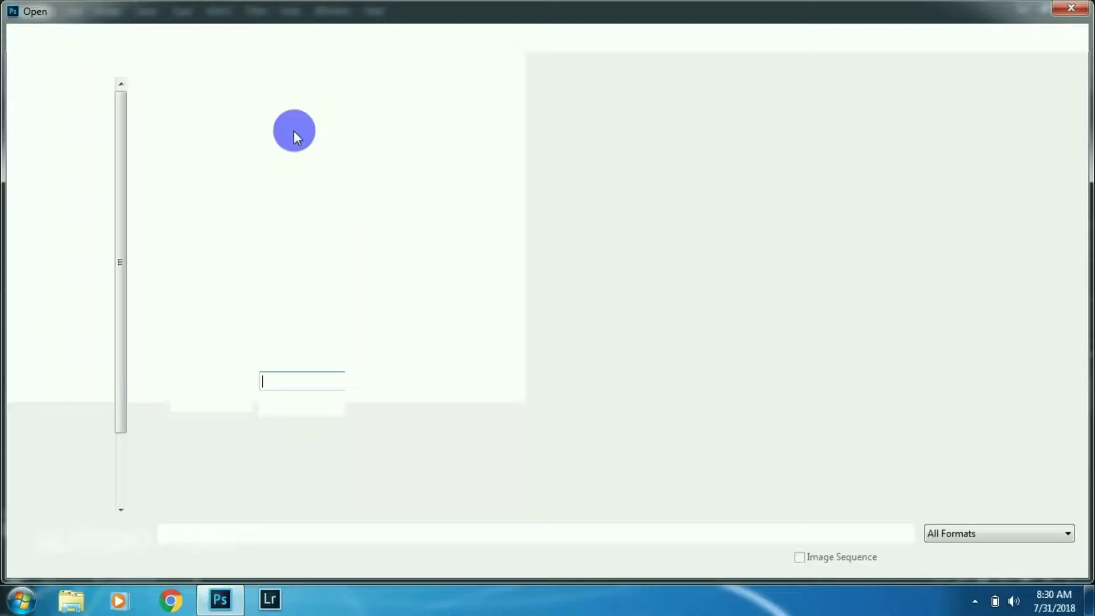
double_click(312, 183)
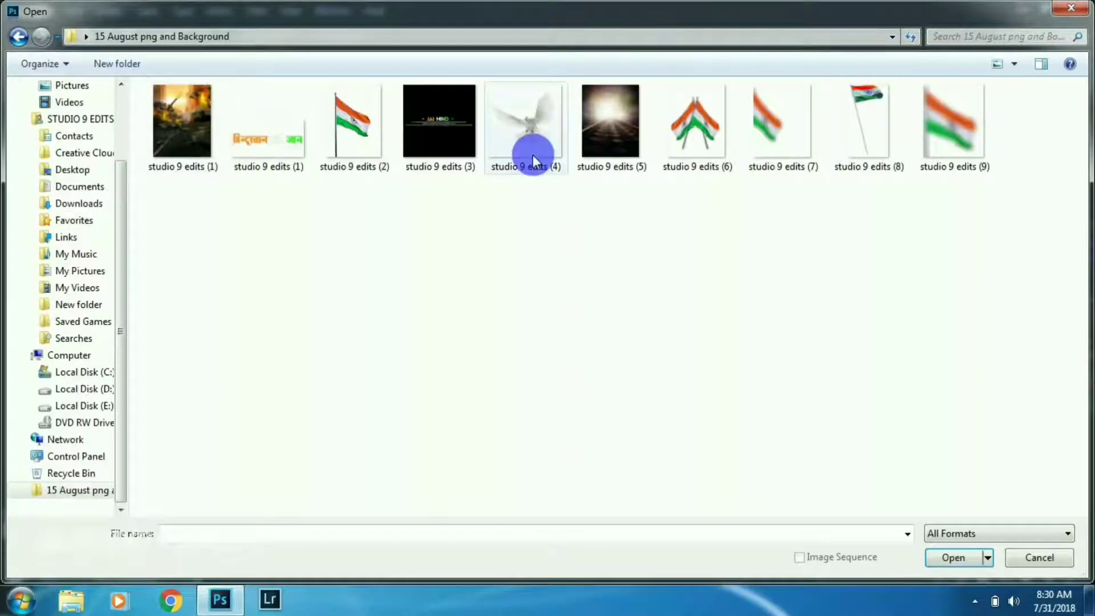
double_click(580, 146)
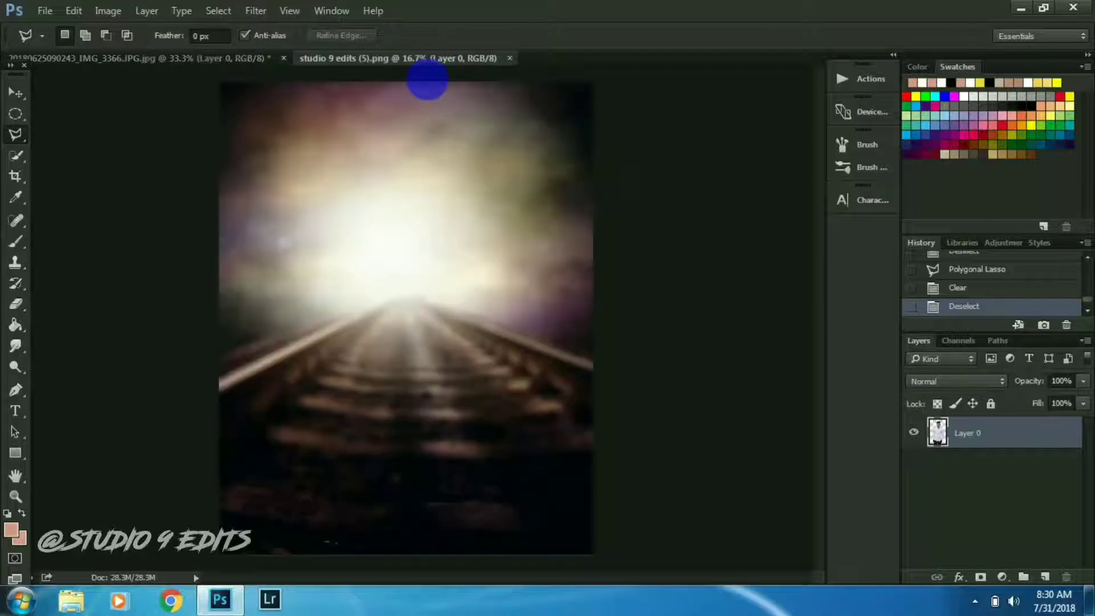
left_click_drag(428, 57, 522, 19)
left_click(13, 94)
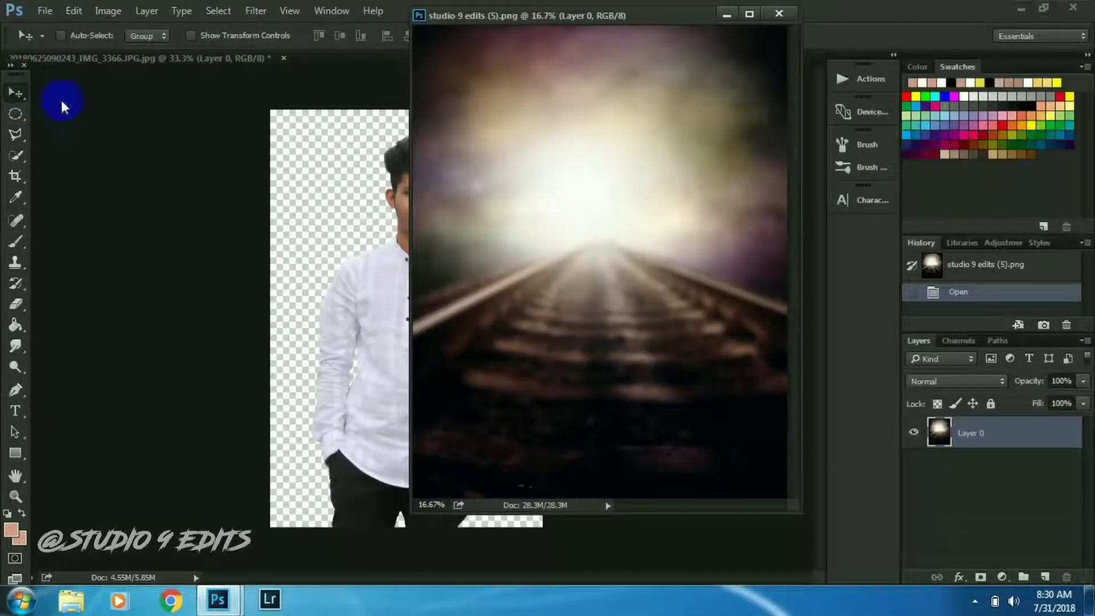
left_click_drag(394, 228, 395, 229)
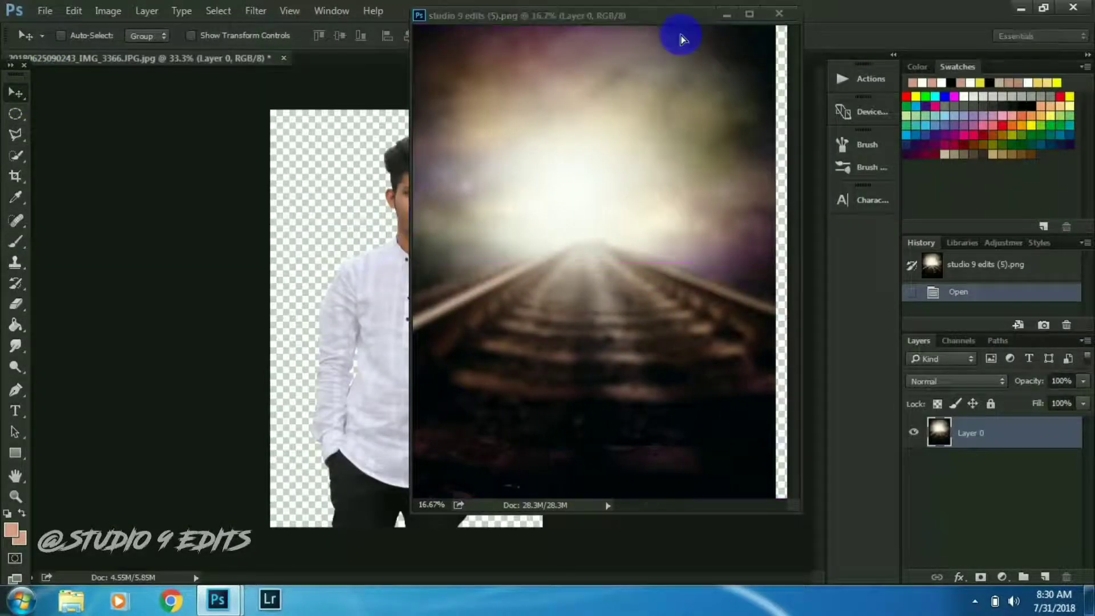
left_click(727, 14)
key("ctrl+minus")
key("ctrl+minus")
key("ctrl+minus")
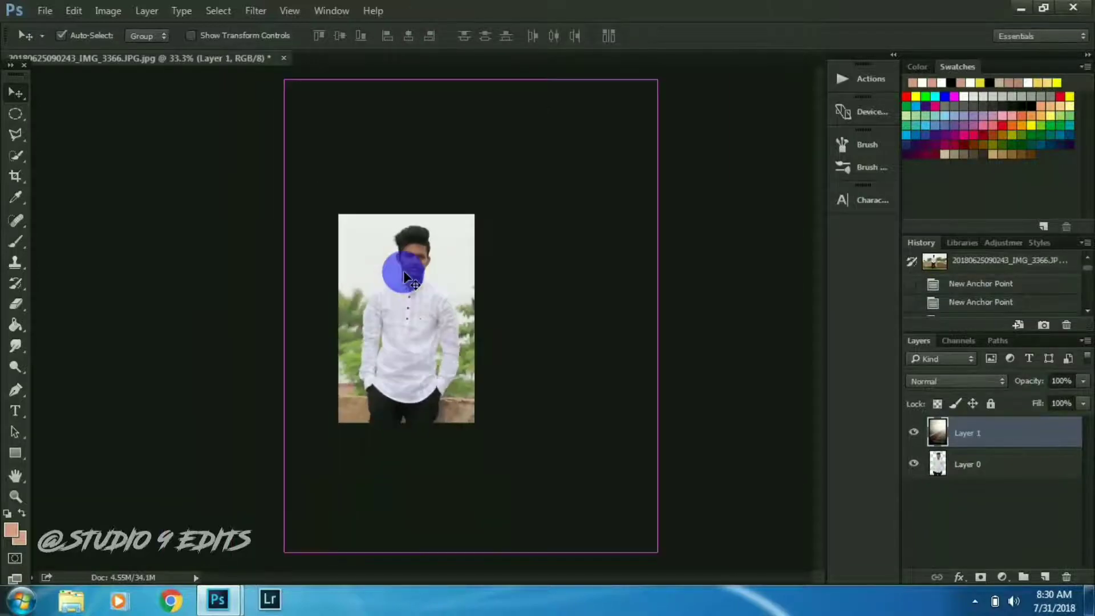
Start enlarging the canvas by dragging the crop handles outward
left_click(15, 217)
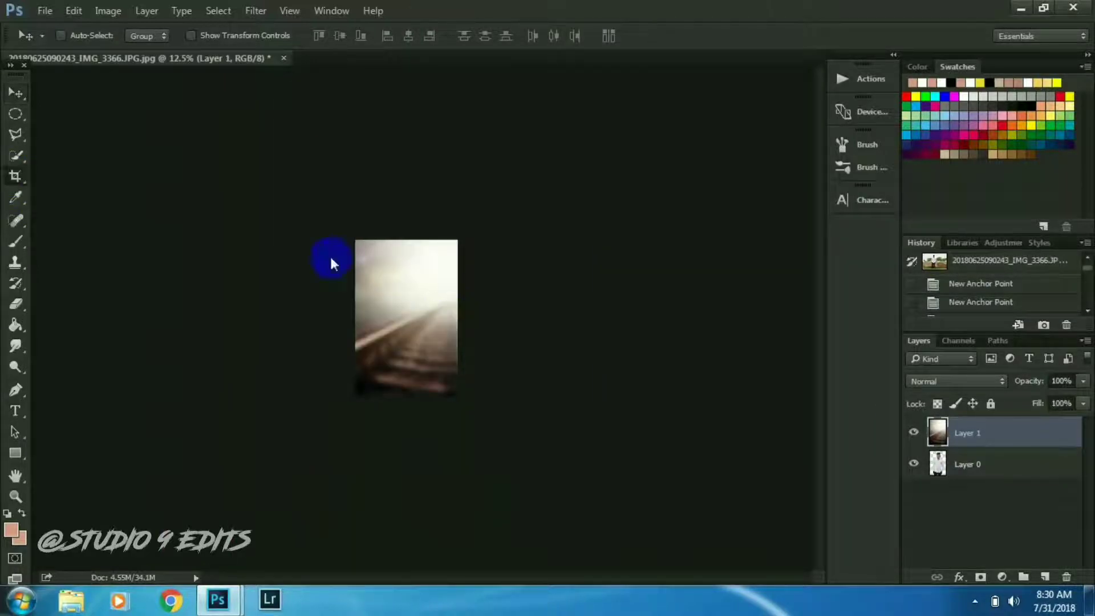
key("c")
left_click_drag(356, 242, 337, 191)
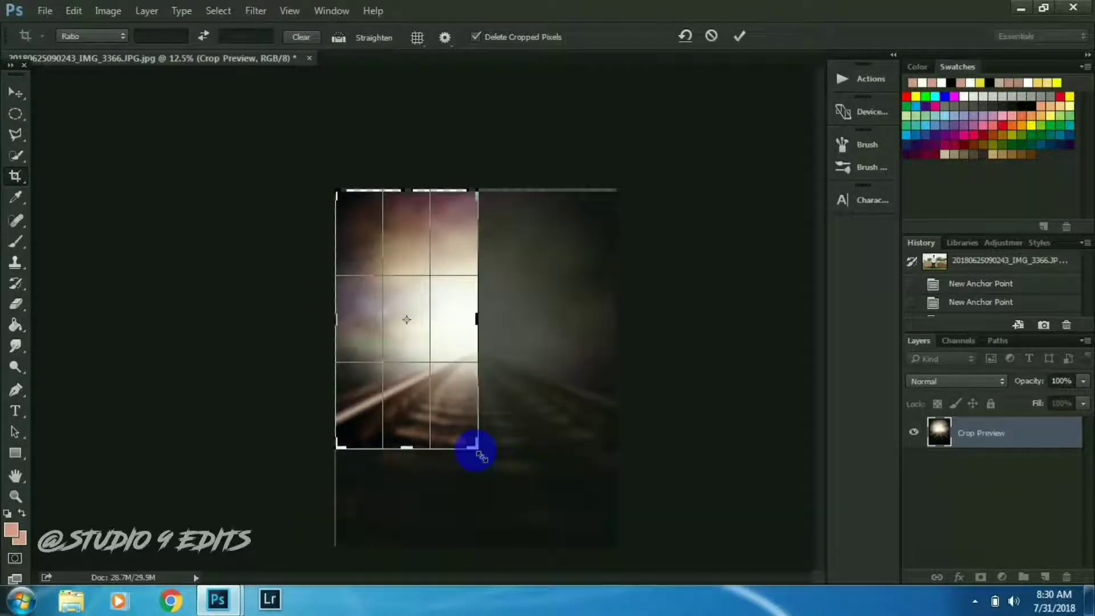
Extend the crop to a tall portrait frame fitting the railway background and commit it
key("ctrl+minus")
left_click_drag(367, 239, 361, 236)
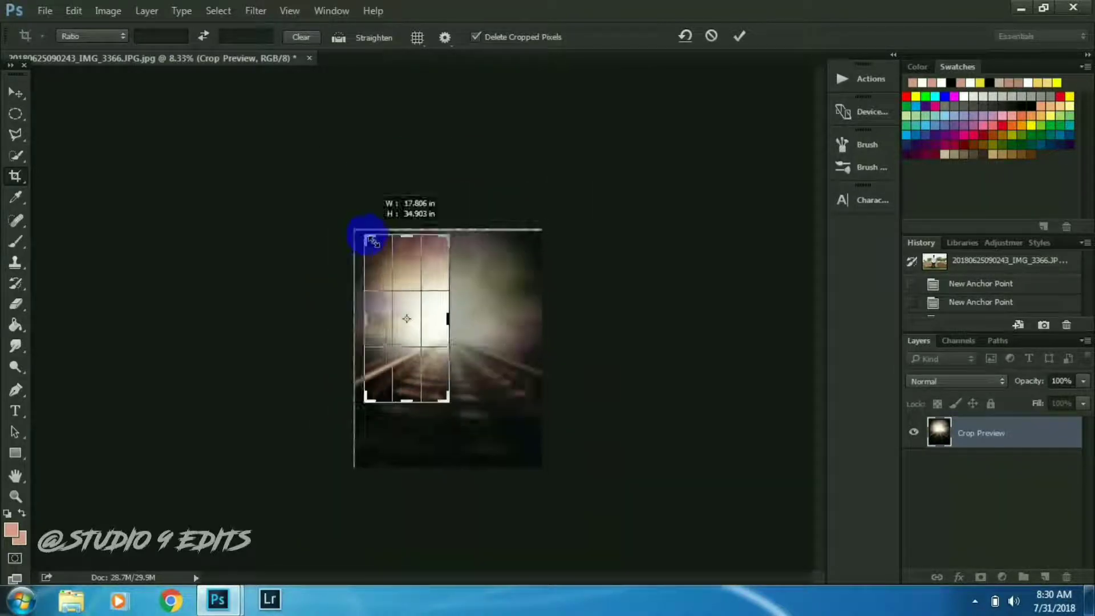
left_click_drag(451, 397, 495, 432)
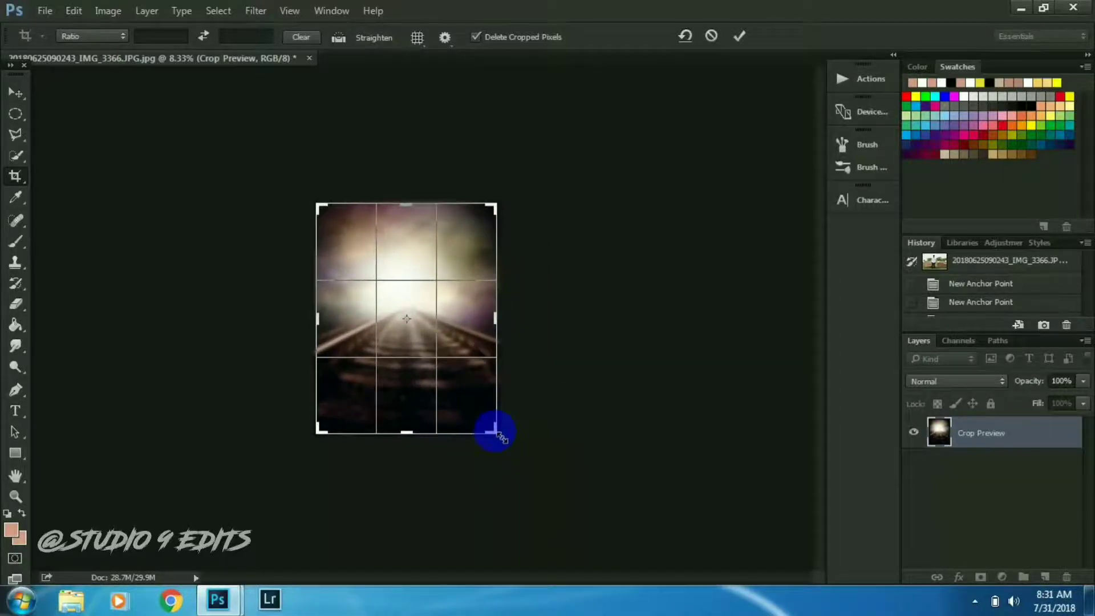
key("Return")
Move the railway layer below the person's layer and select Layer 0
key("ctrl+plus")
key("ctrl+plus")
left_click_drag(979, 462, 977, 478)
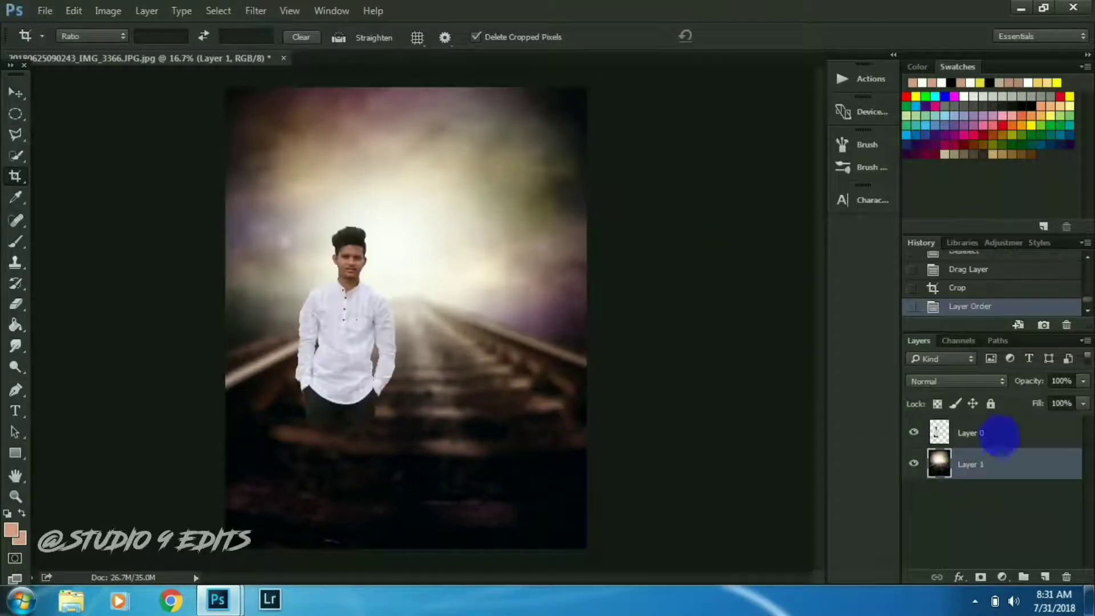
left_click(1001, 435)
Centre the person on the tracks, scale him to about 188%, and nudge him up
left_click(23, 98)
left_click_drag(349, 317, 406, 365)
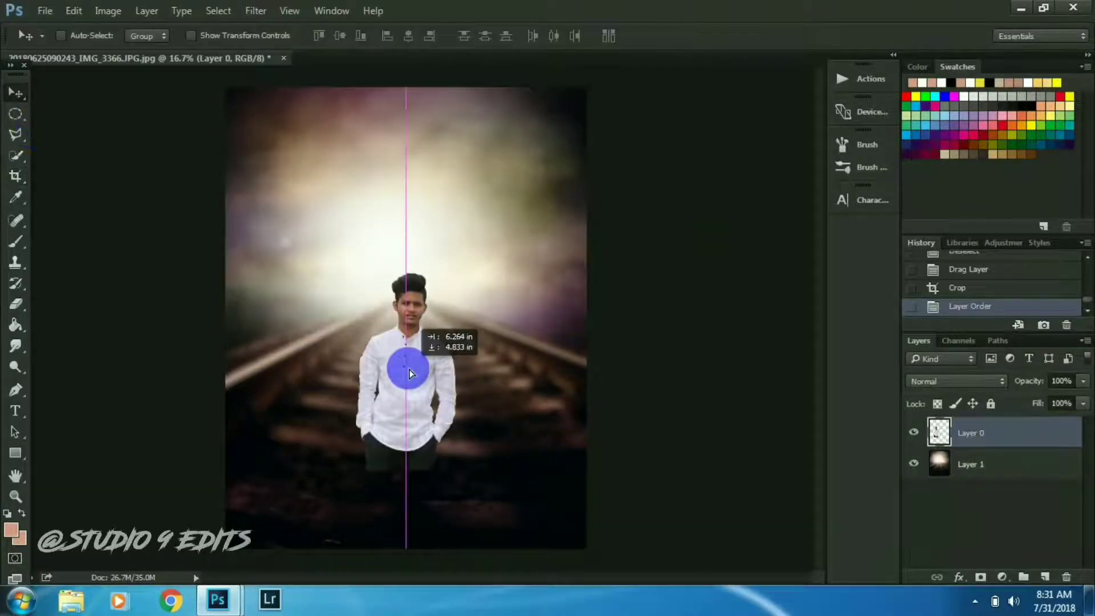
key("ctrl+t")
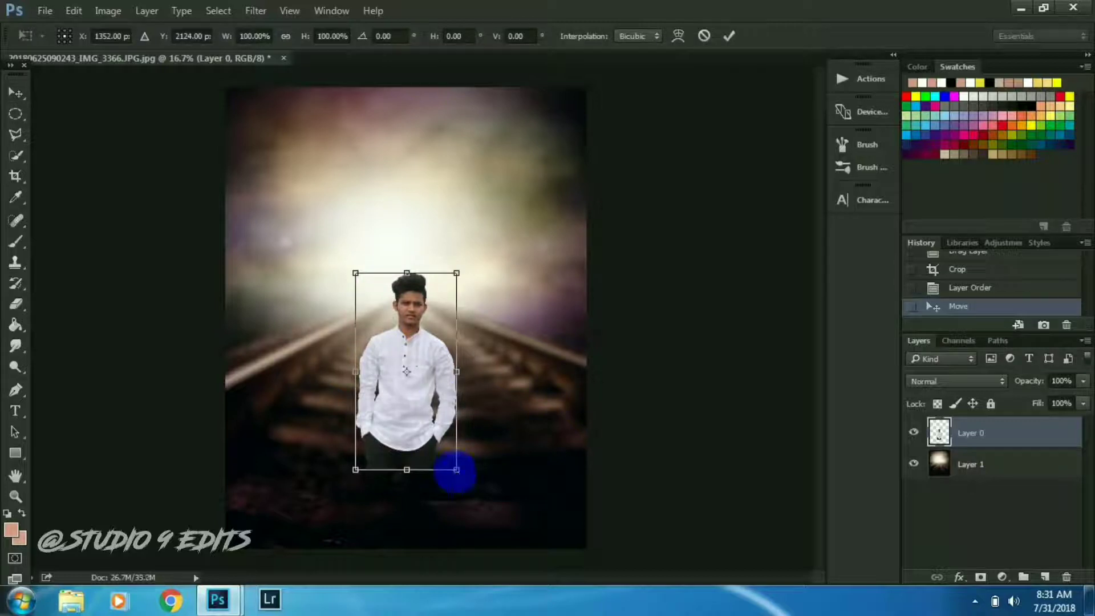
mouse_move(494, 510)
left_mouse_down()
mouse_move(548, 556)
mouse_move(536, 547)
left_mouse_up()
key("Return")
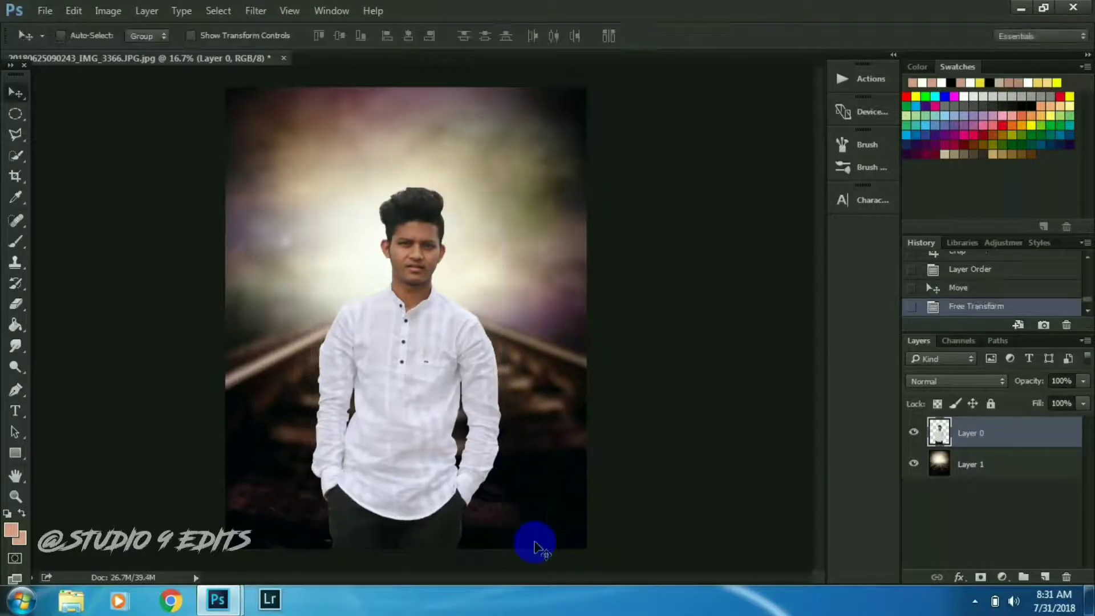
left_click_drag(396, 415, 398, 408)
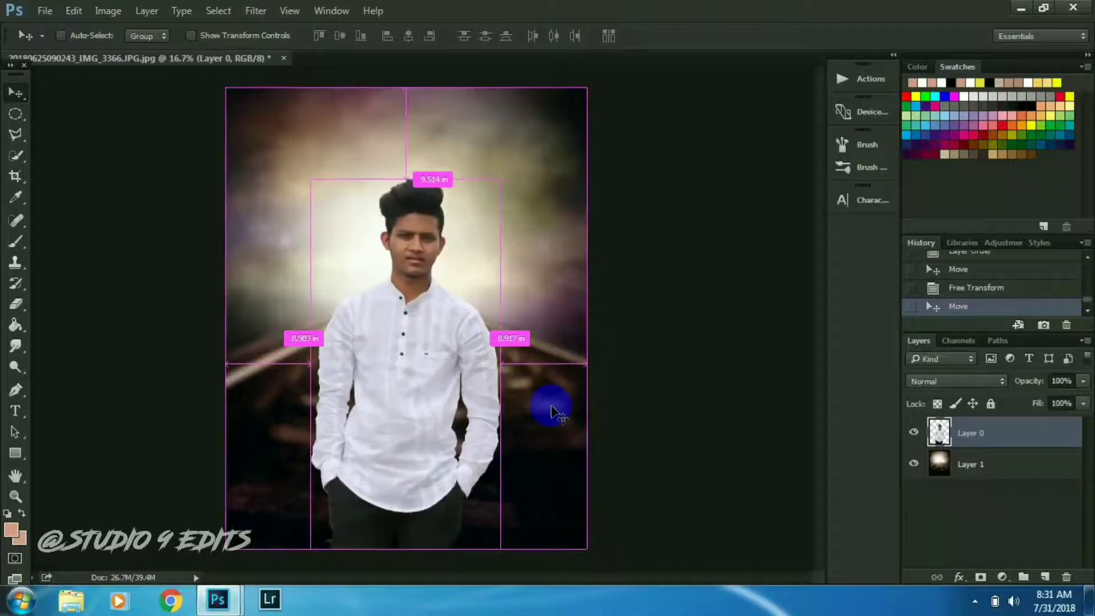
key("ctrl+minus")
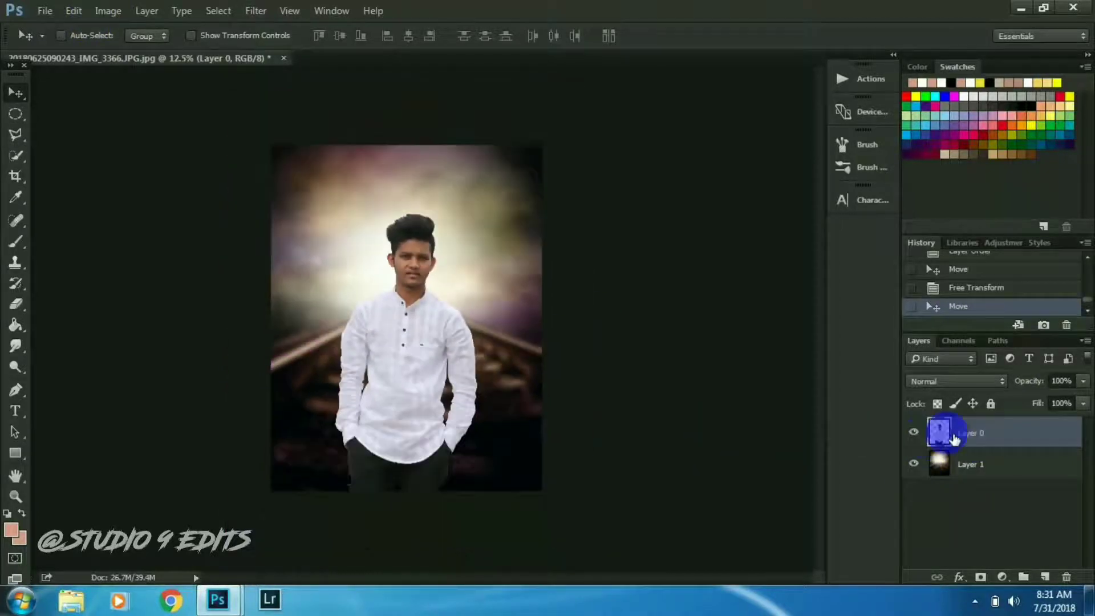
key("ctrl+plus")
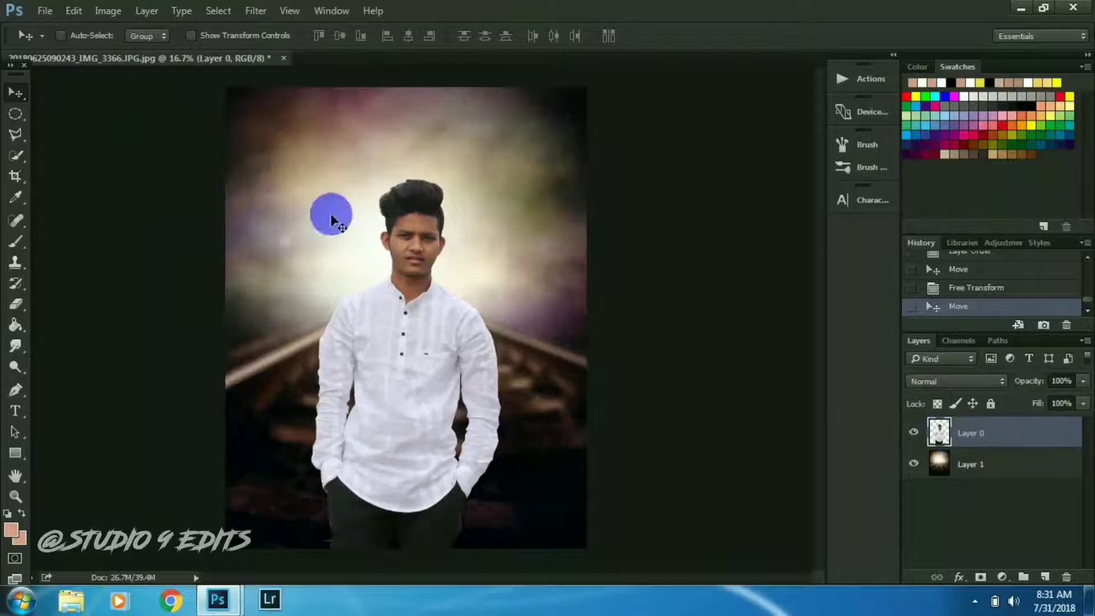
Open the crossed Indian flags image and pull it into its own window
left_click(38, 10)
left_click(61, 45)
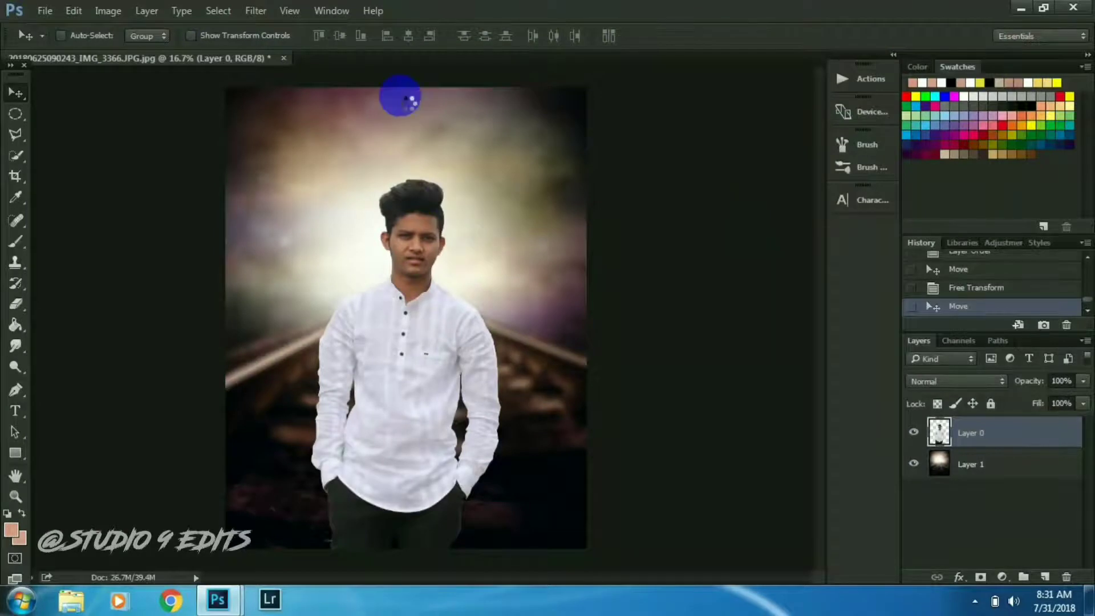
left_click_drag(393, 59, 521, 21)
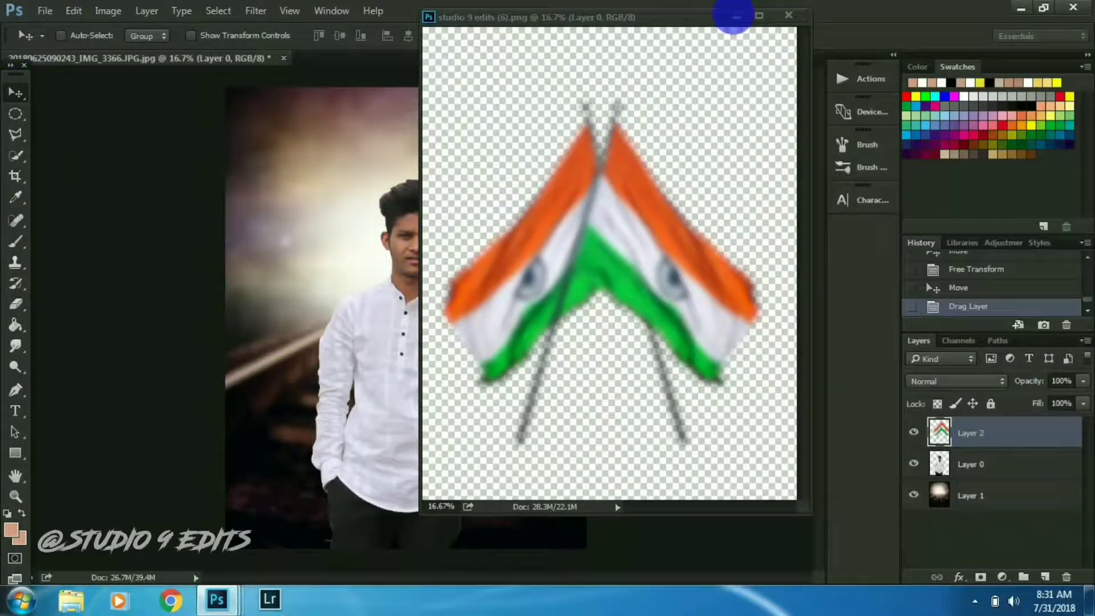
Drag the crossed Indian flags into the portrait below Layer 0, raised to frame the head
left_click(736, 16)
left_click_drag(444, 279, 411, 279)
mouse_move(970, 434)
left_mouse_down()
mouse_move(995, 459)
mouse_move(996, 479)
left_mouse_up()
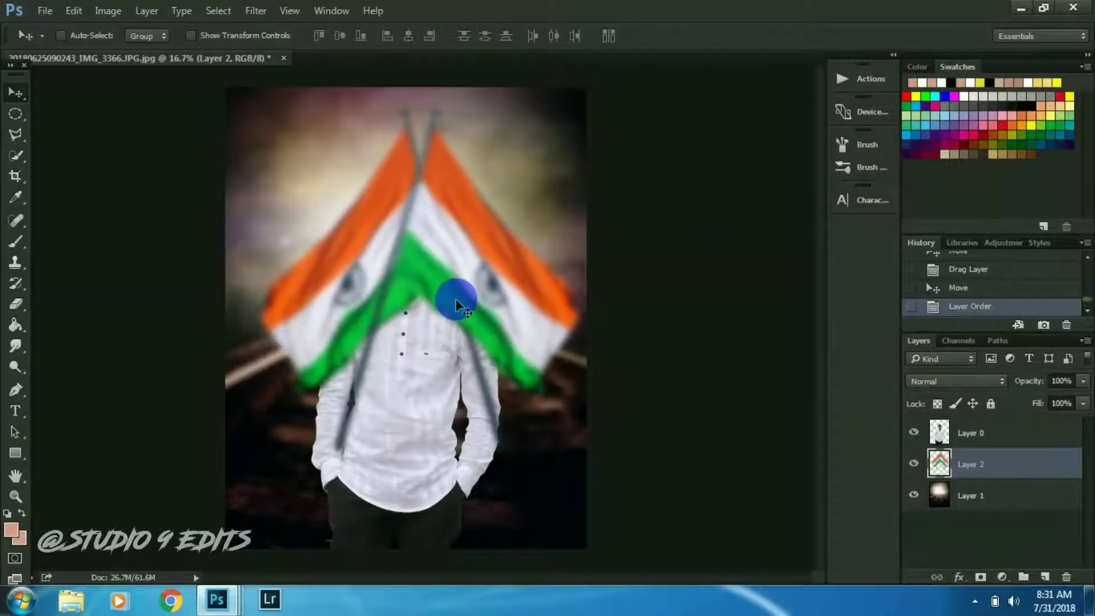
left_click_drag(451, 250, 454, 236)
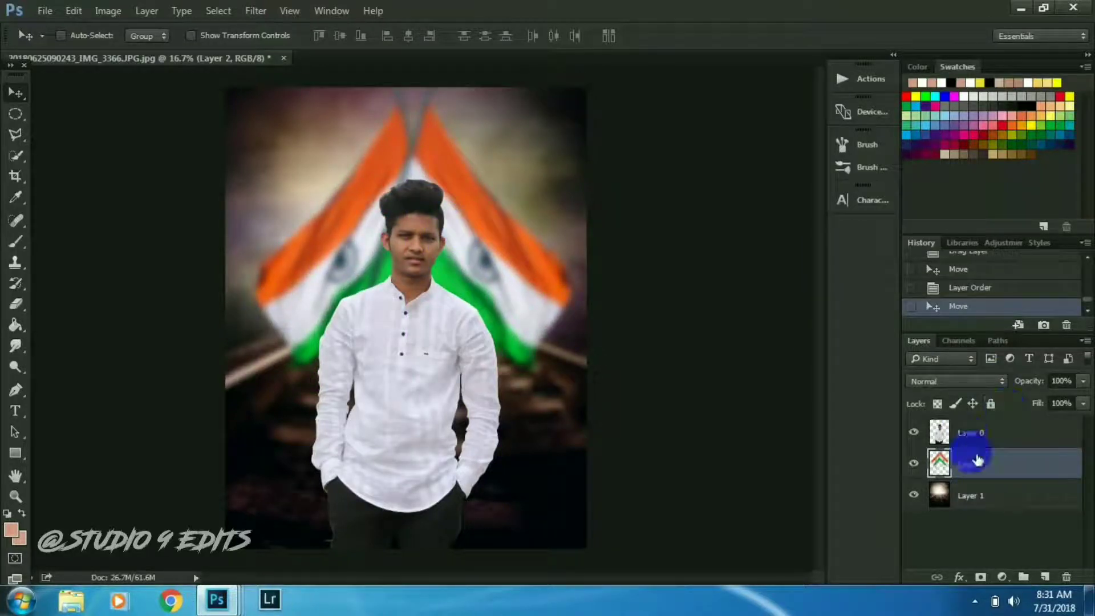
Open studio 9 edits (1).jpg, the burning tank image, as a new document
left_click(46, 10)
left_click(57, 42)
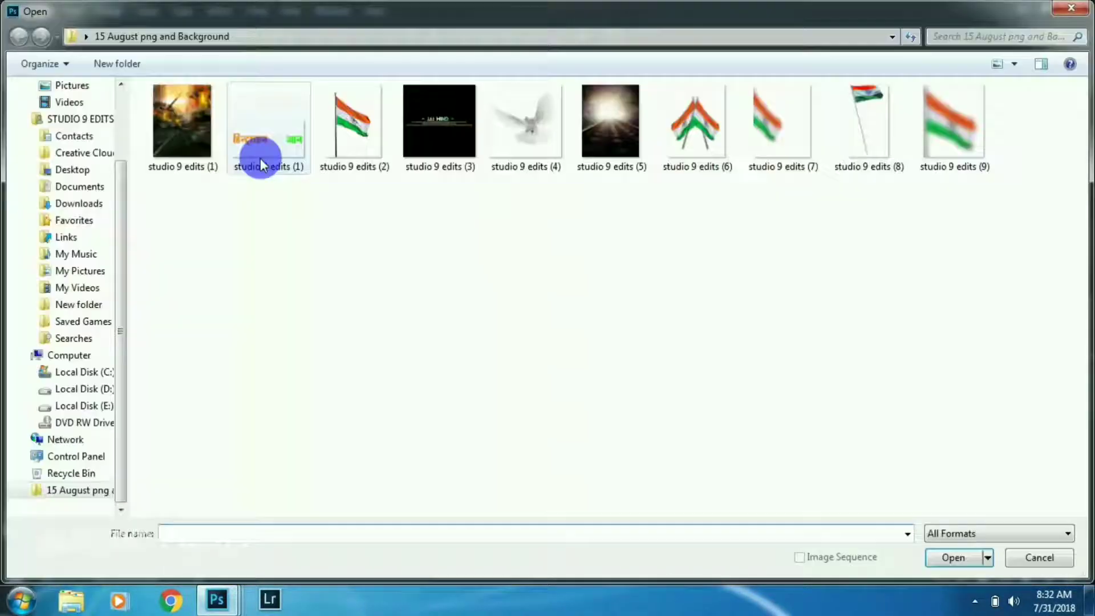
left_click(205, 131)
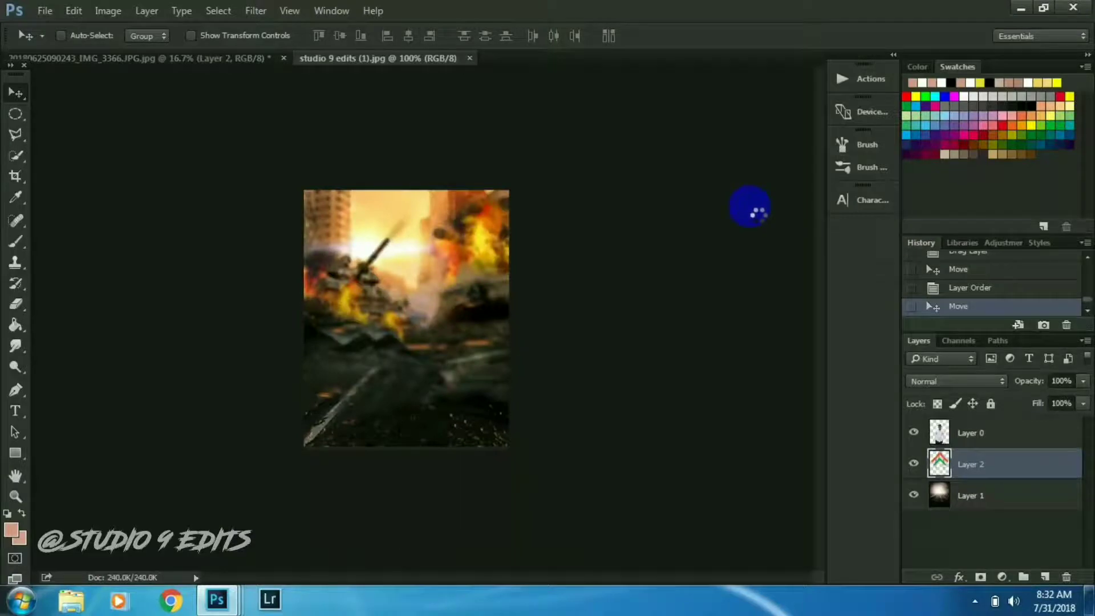
Drag the burning tank scene into the portrait as Layer 3 and move it lower
left_click_drag(530, 54, 543, 25)
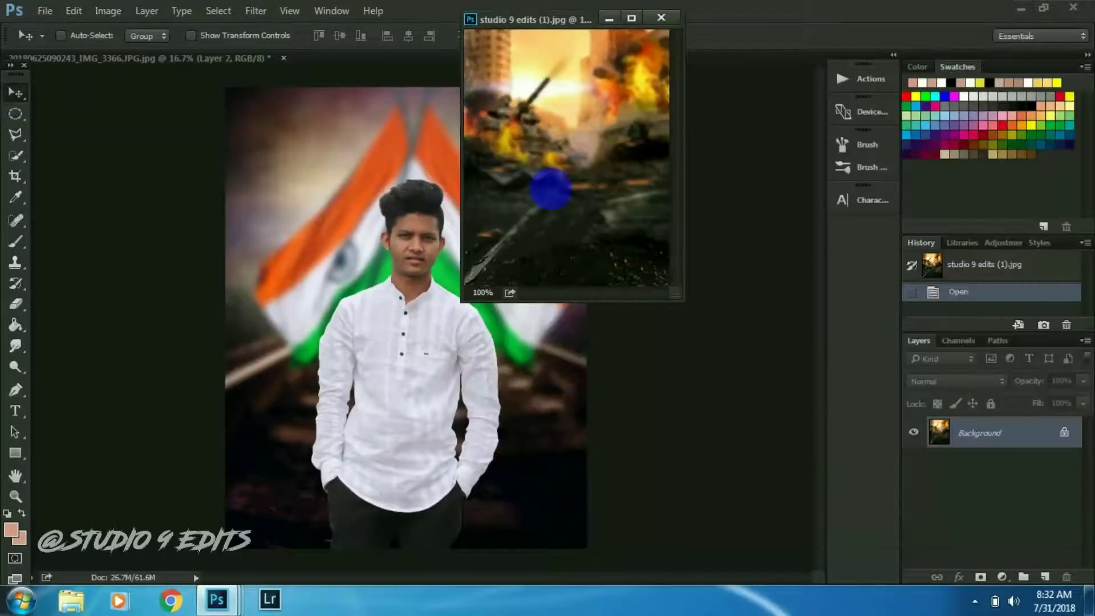
left_click_drag(552, 199, 406, 329)
left_click(406, 406)
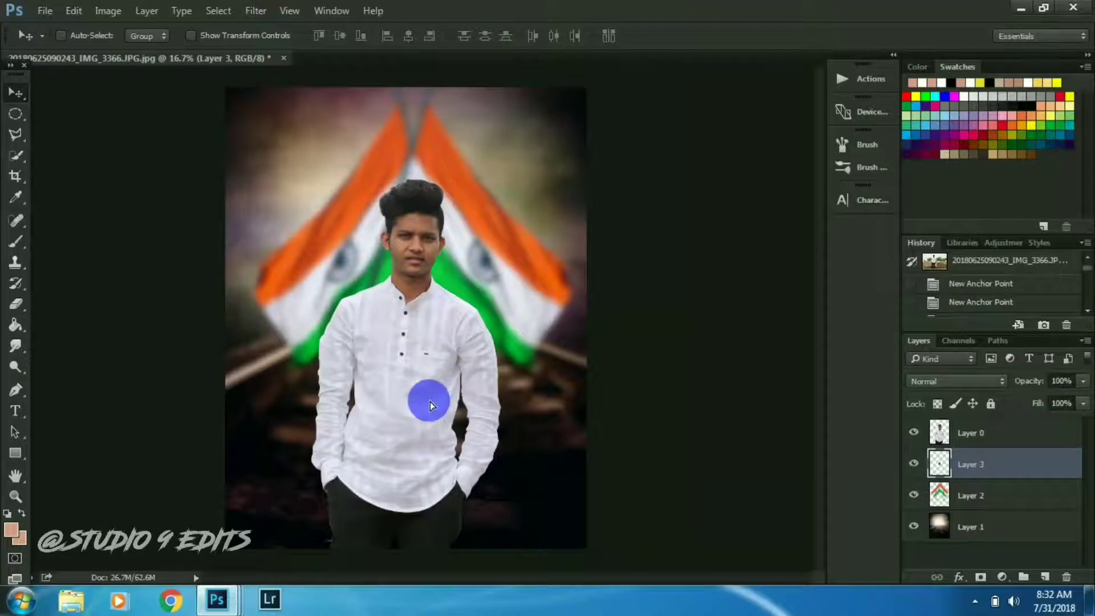
left_click_drag(430, 401, 821, 455)
left_click_drag(963, 456, 964, 429)
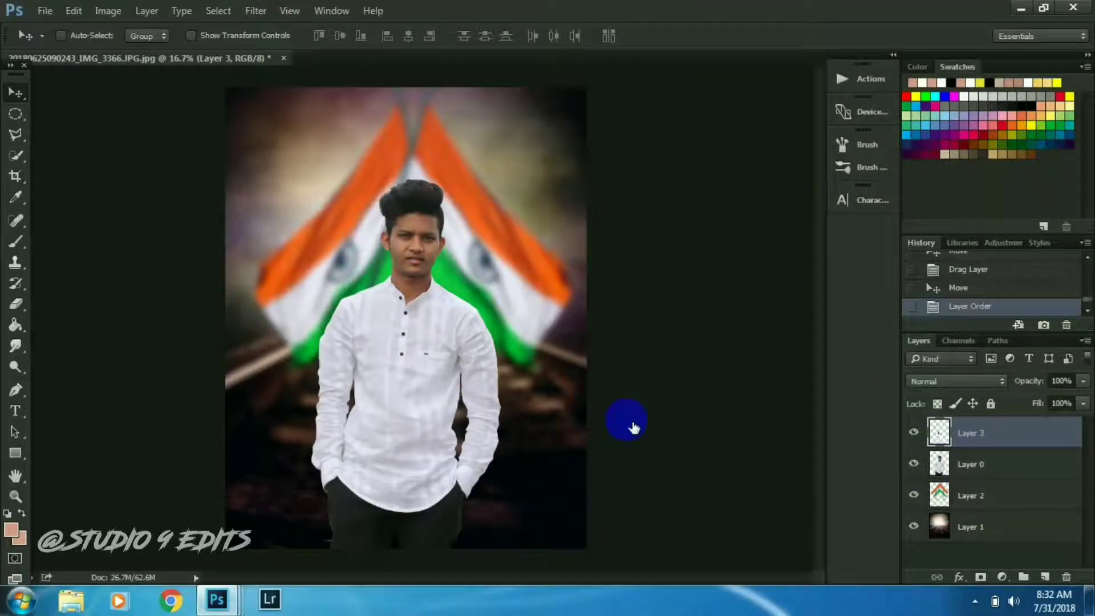
left_click_drag(403, 388, 399, 394)
key("ctrl+minus")
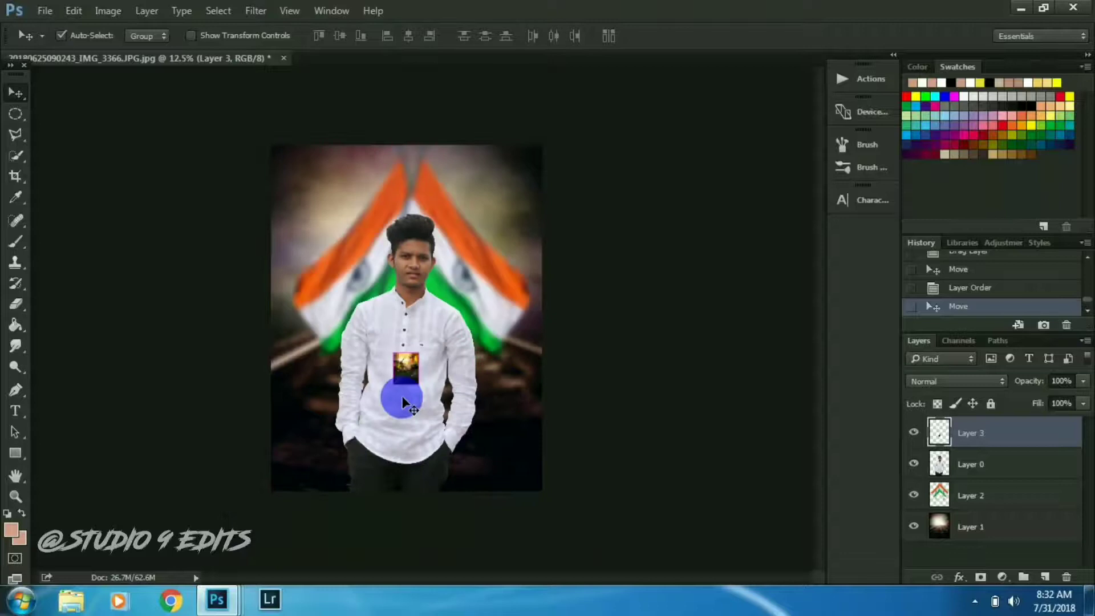
Enlarge and widen the tank scene across the lower half, stacked below Layer 2
key("ctrl+t")
left_click_drag(419, 385, 596, 506)
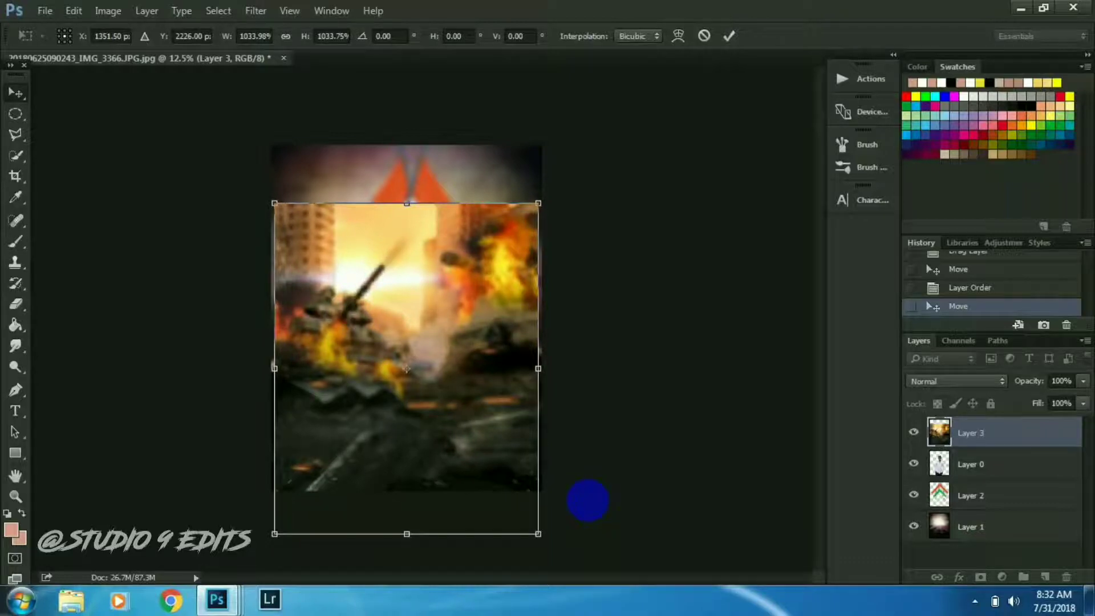
key("Return")
left_click_drag(375, 318, 372, 433)
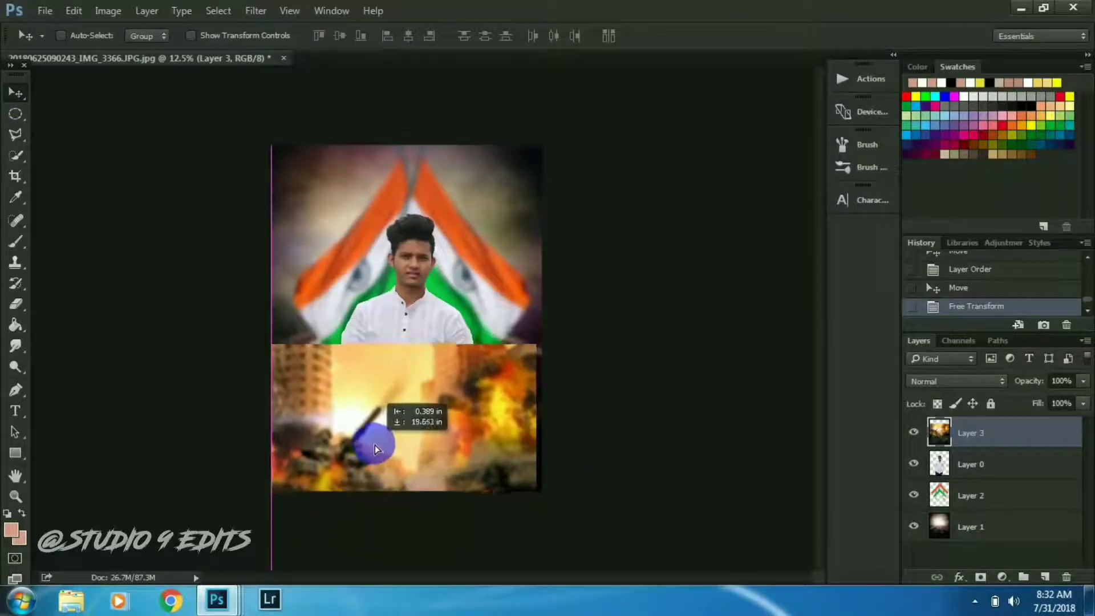
left_click_drag(372, 437, 376, 448)
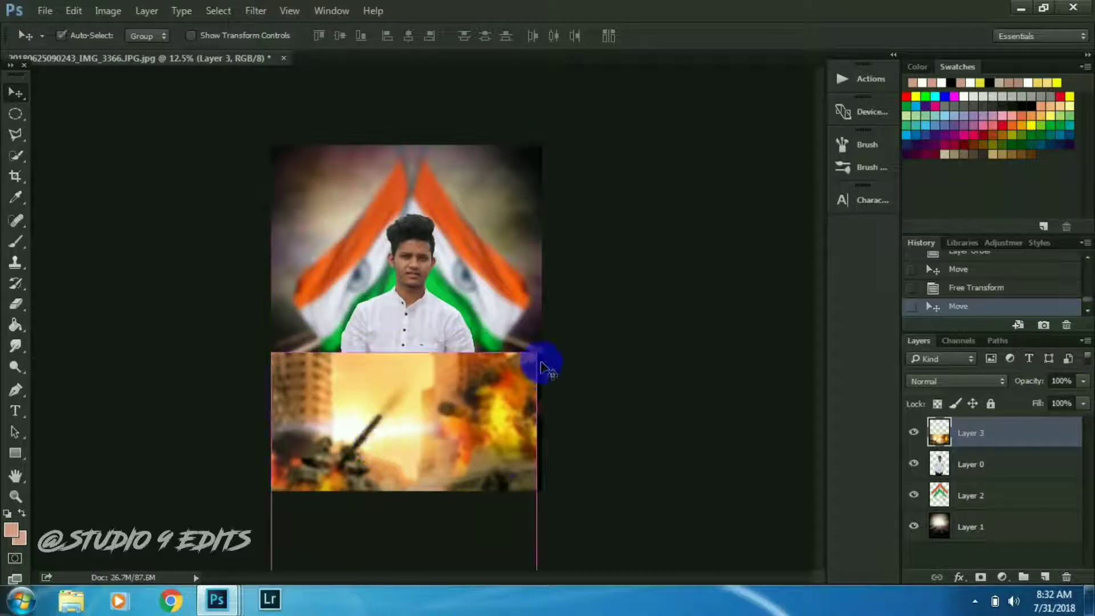
key("ctrl+t")
left_click_drag(549, 360, 549, 361)
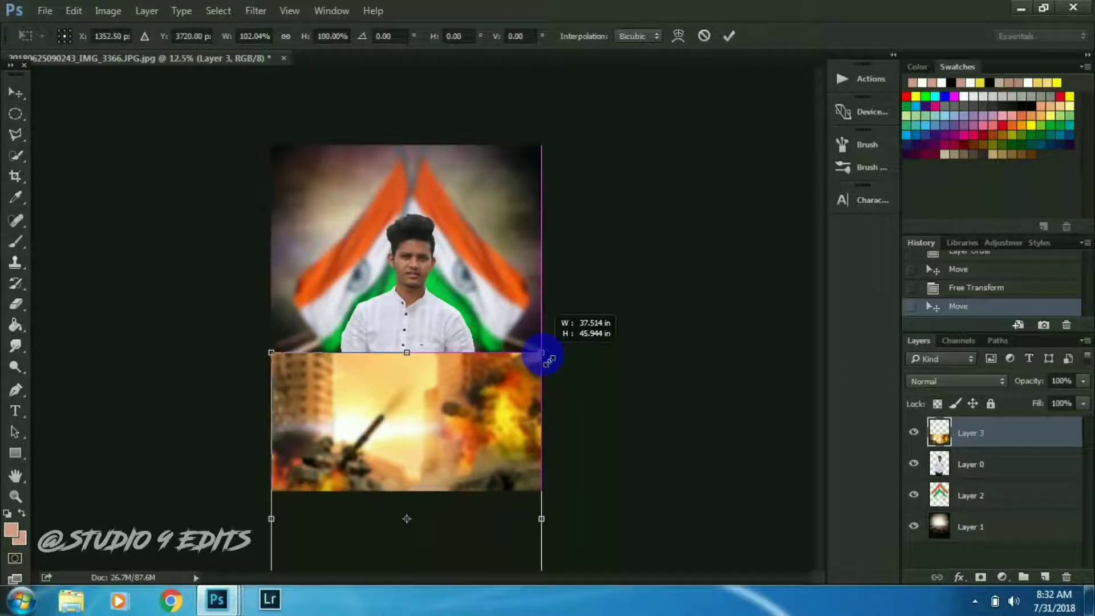
left_click_drag(968, 433, 977, 526)
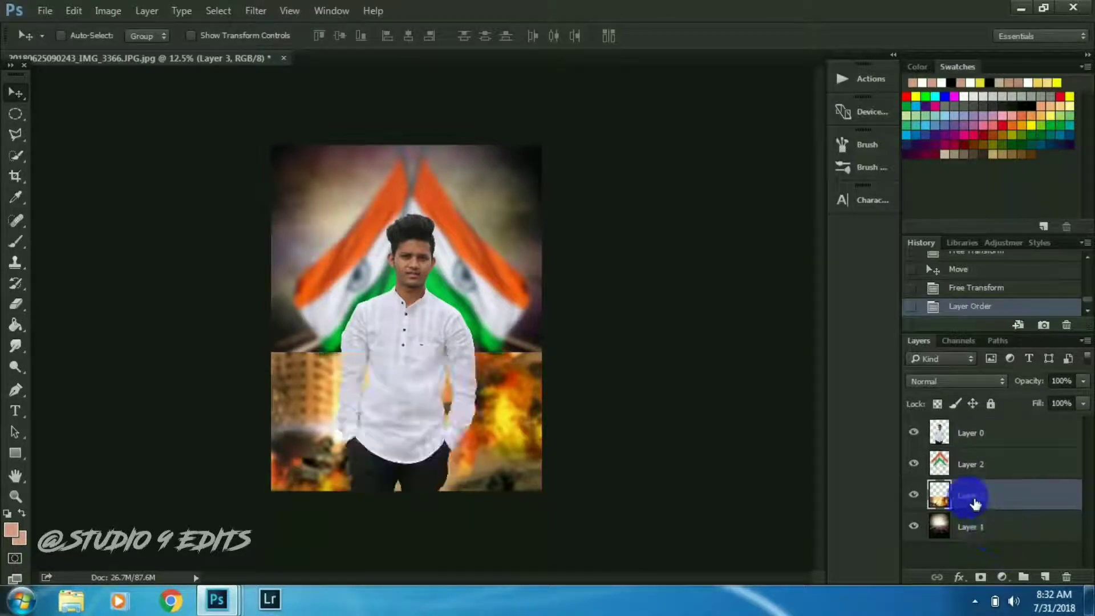
Erase the tank scene's hard top edge and outer smoke, nudging the layer up-left
left_click(16, 303)
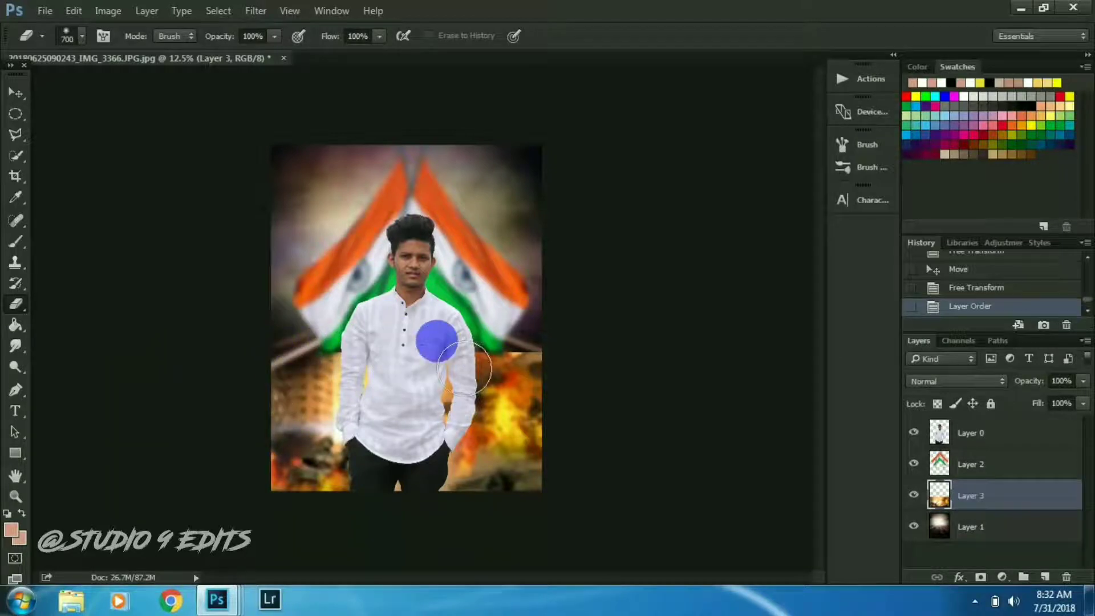
left_click_drag(581, 369, 474, 342)
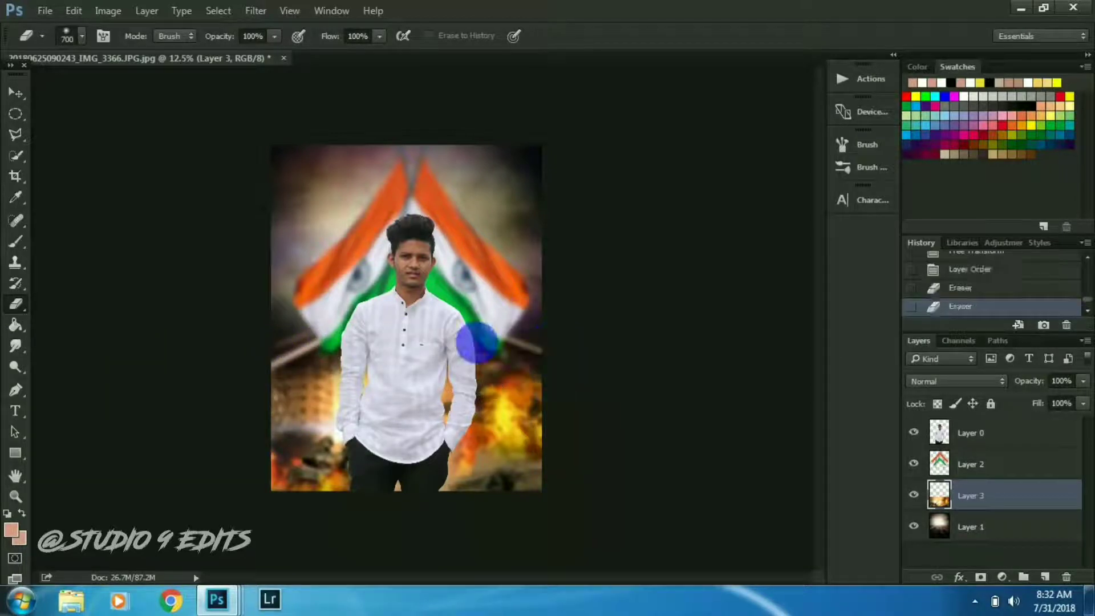
mouse_move(320, 359)
left_mouse_down()
mouse_move(362, 374)
mouse_move(341, 375)
mouse_move(365, 368)
left_mouse_up()
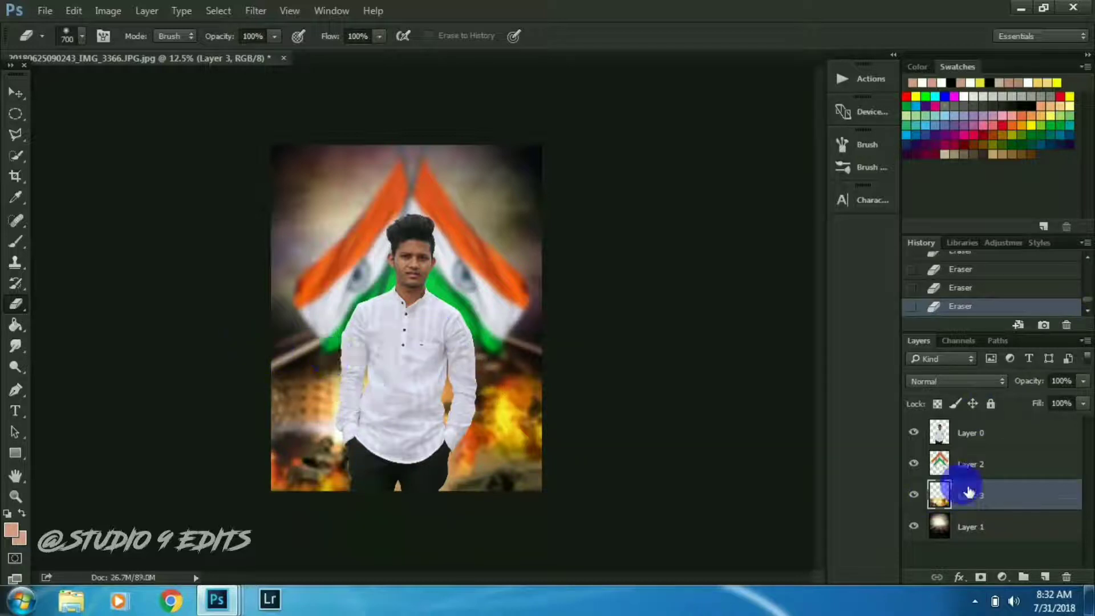
left_click(15, 92)
left_click_drag(451, 381, 448, 348)
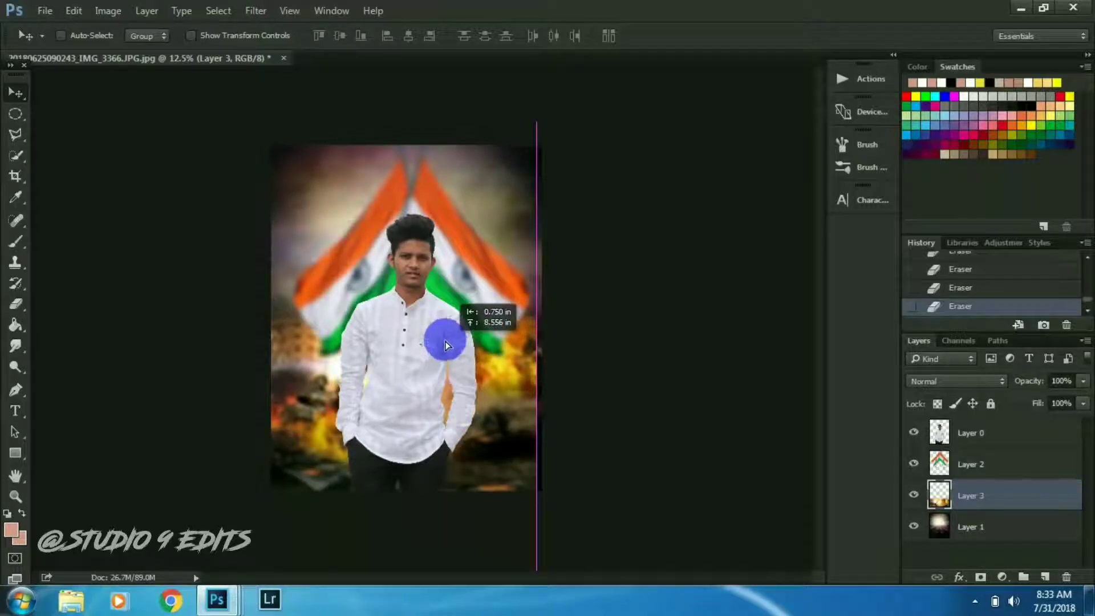
left_click_drag(446, 344, 459, 339)
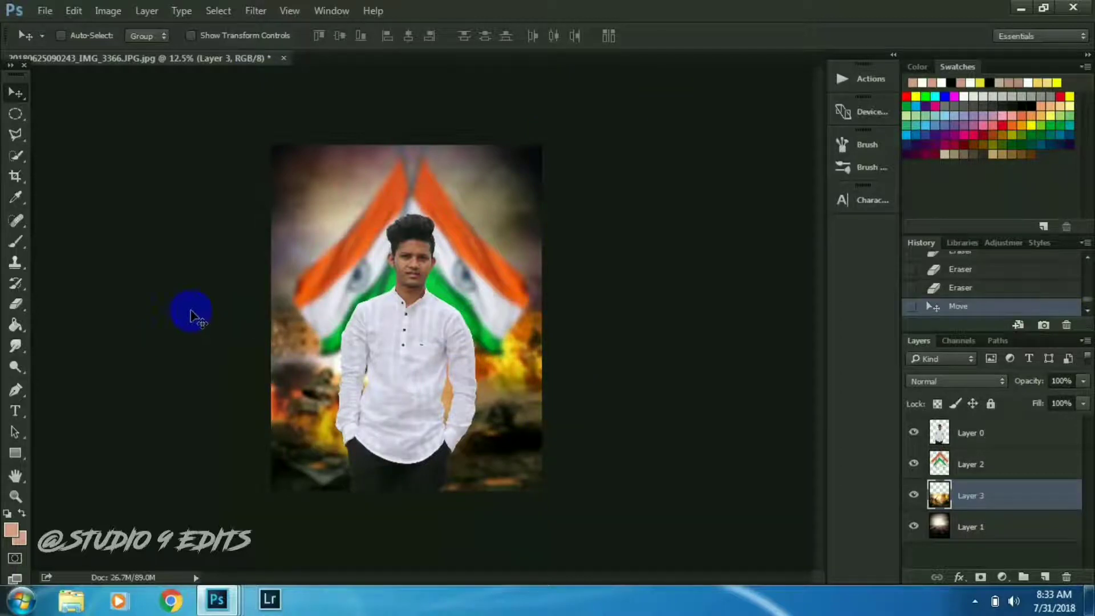
left_click(15, 303)
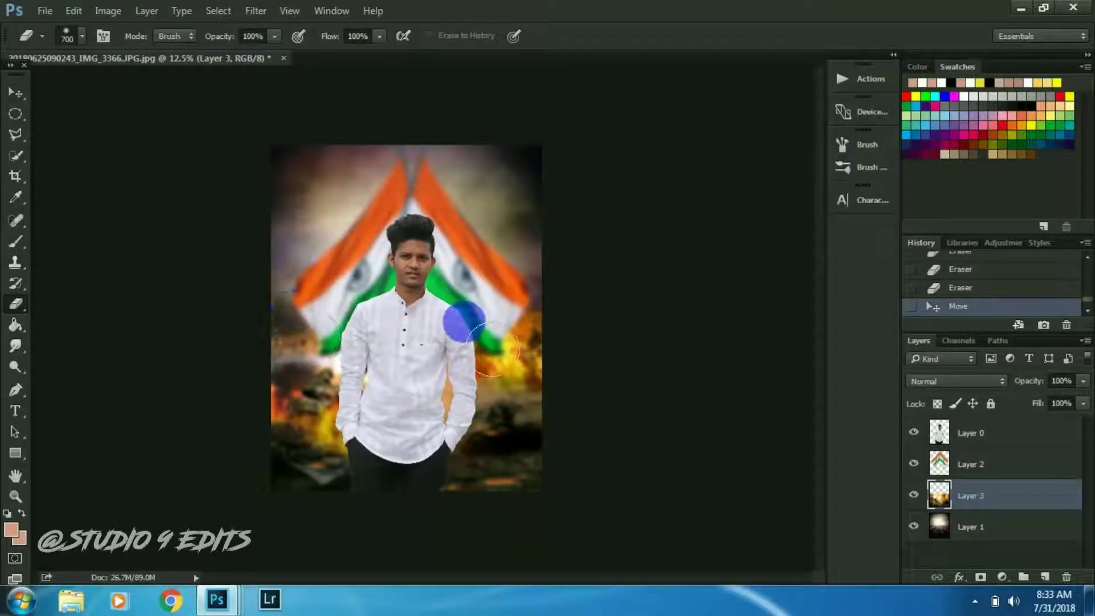
mouse_move(604, 343)
left_mouse_down()
mouse_move(273, 348)
mouse_move(293, 238)
left_mouse_up()
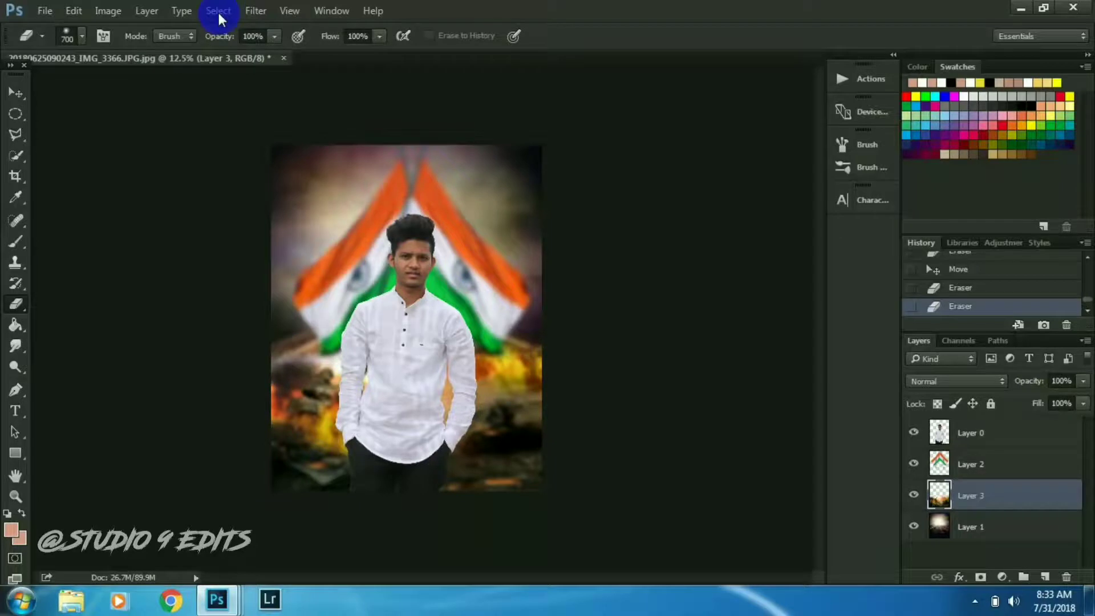
Apply a Gaussian Blur to the tank layer, then bring up the Open dialog
left_click(255, 11)
left_click(342, 188)
left_click(491, 250)
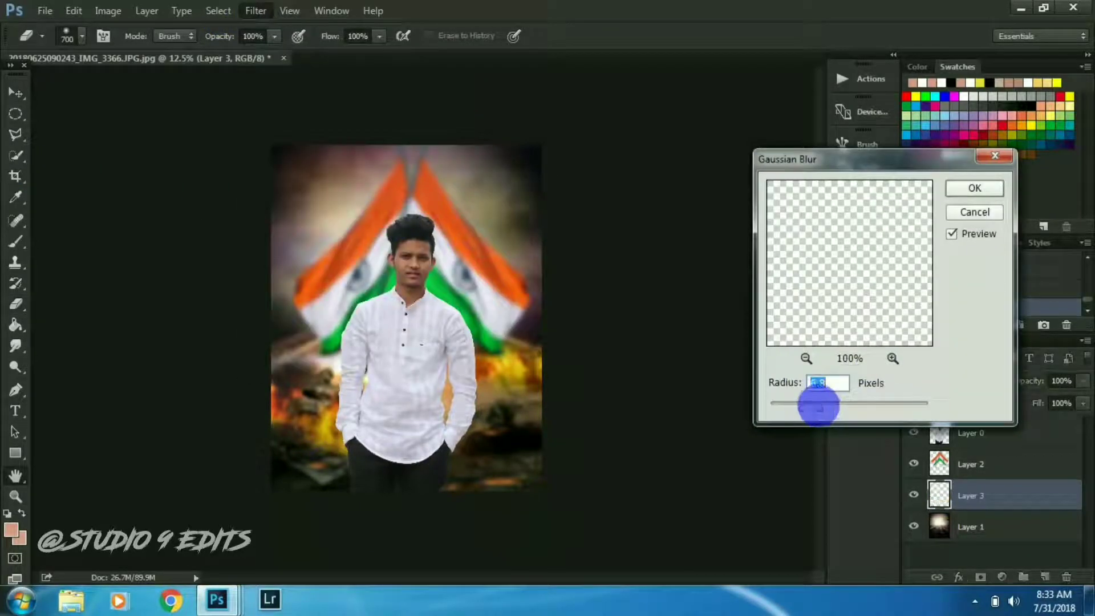
left_click(951, 187)
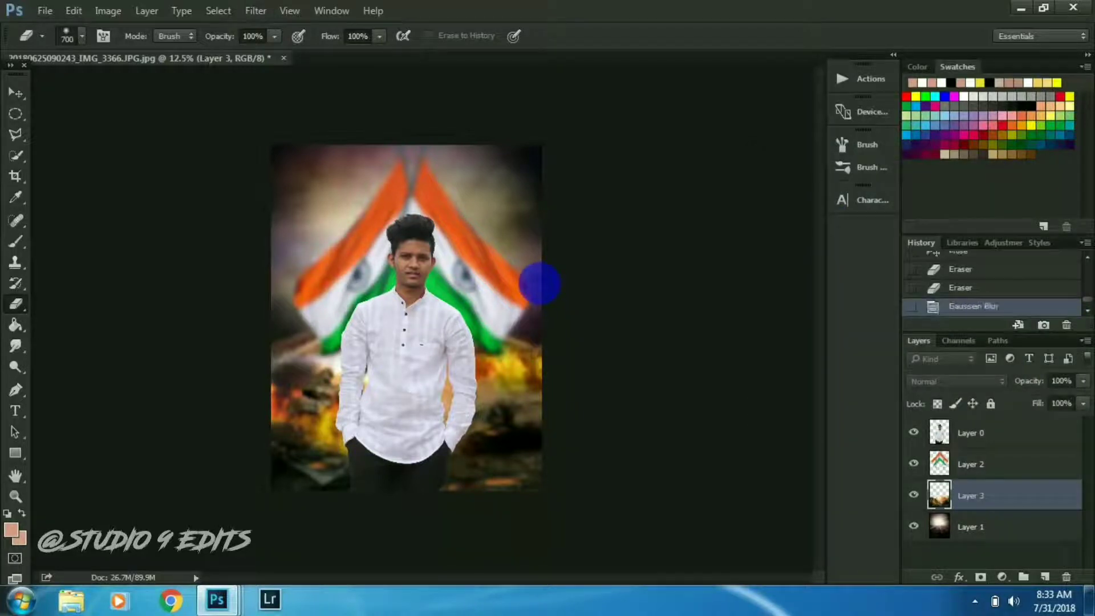
left_click(42, 9)
left_click(55, 42)
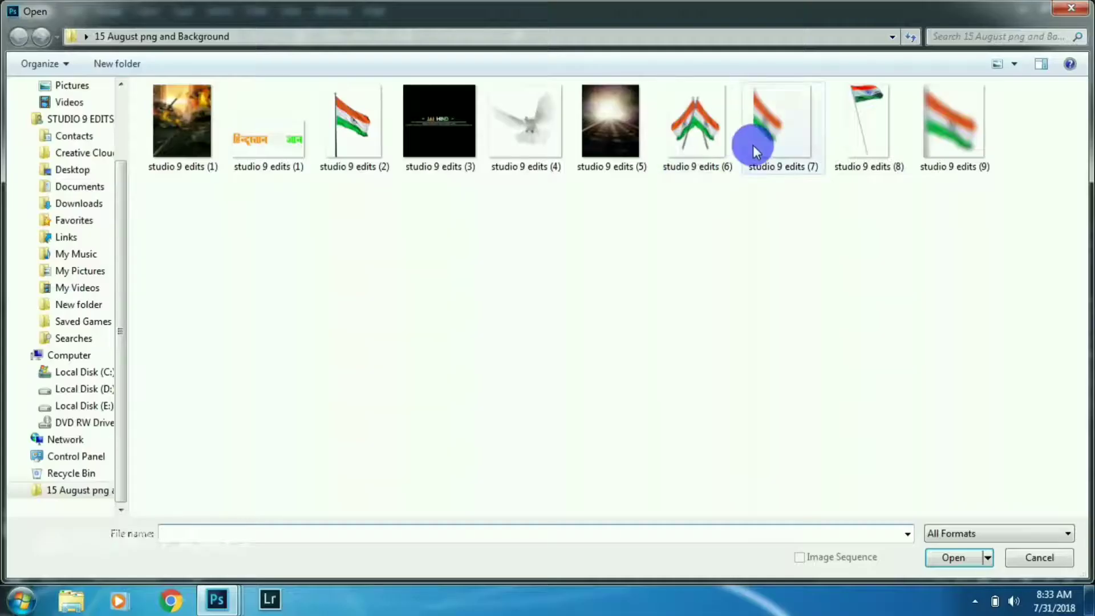
Bring studio 9 edits (7).png in as the top layer, angled across the lower left
double_click(754, 149)
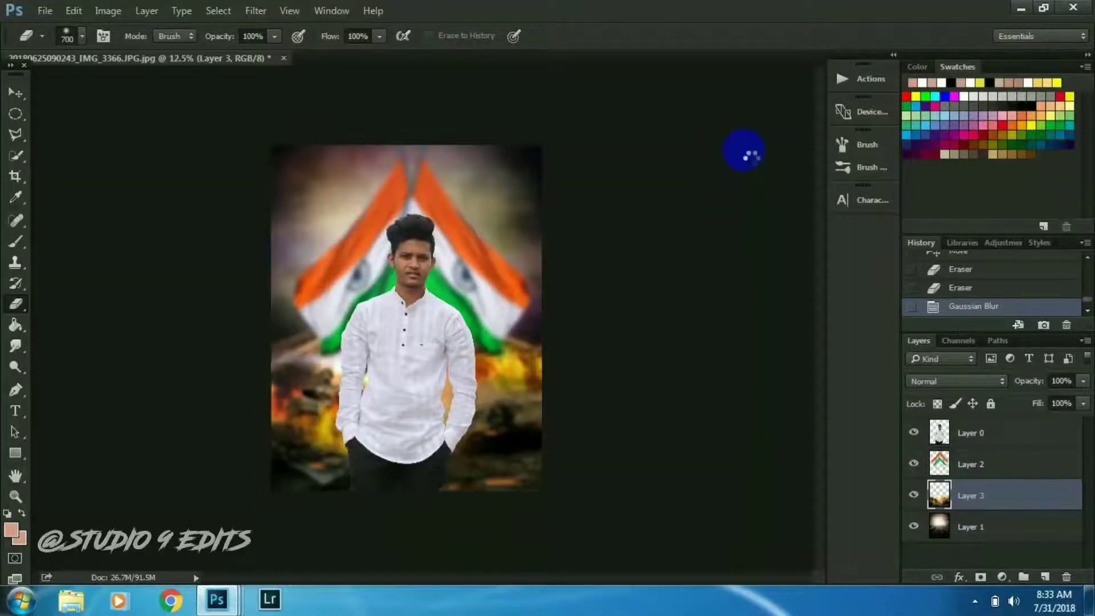
left_click_drag(465, 61, 558, 35)
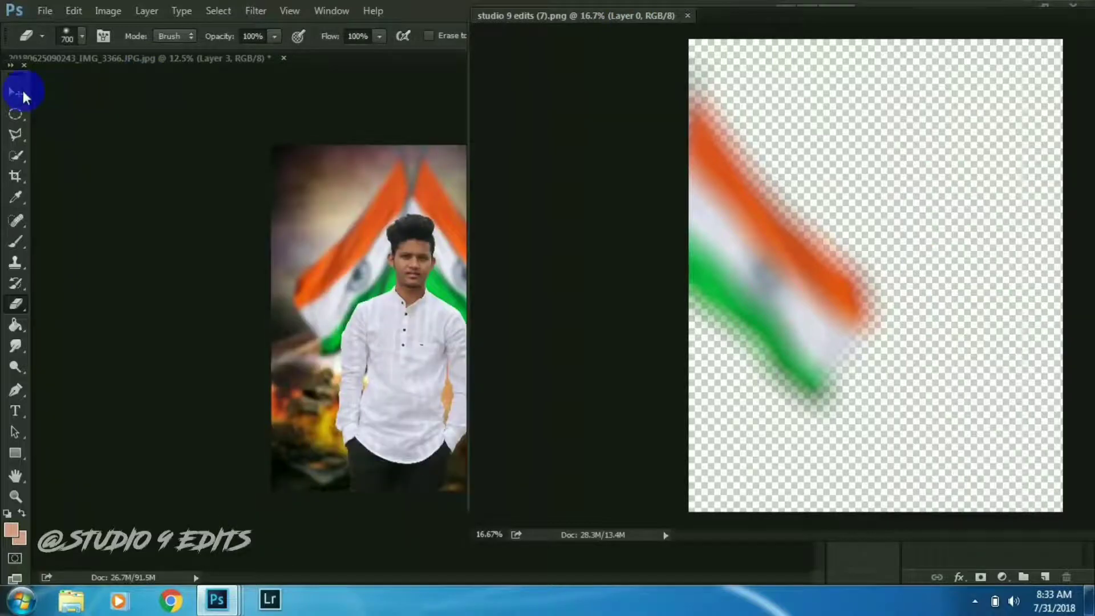
left_click(17, 92)
left_click_drag(479, 232, 410, 228)
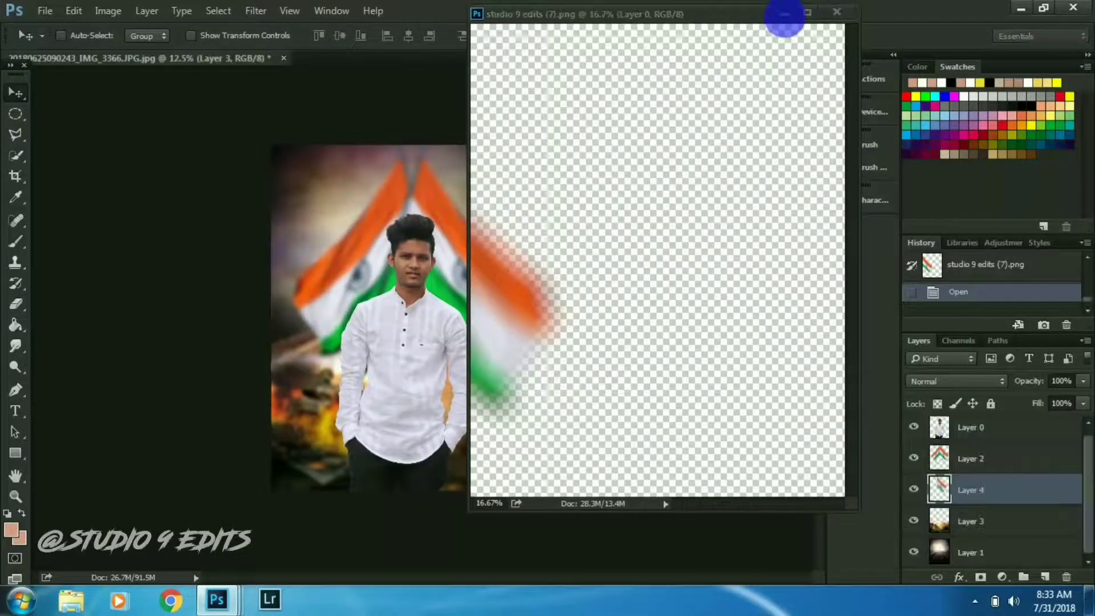
left_click(785, 14)
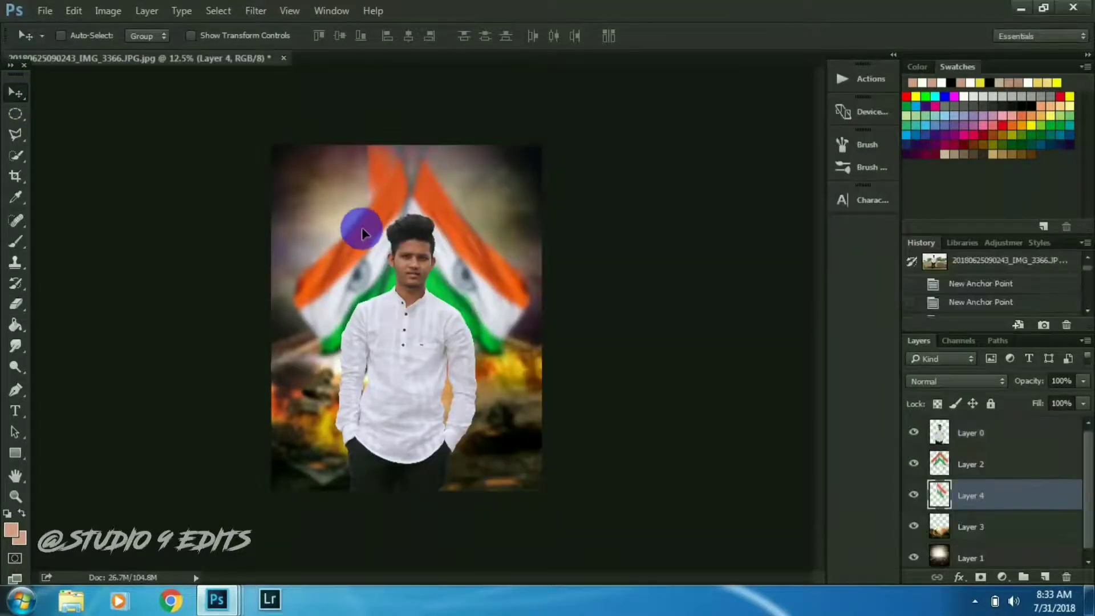
left_click_drag(336, 247, 267, 311)
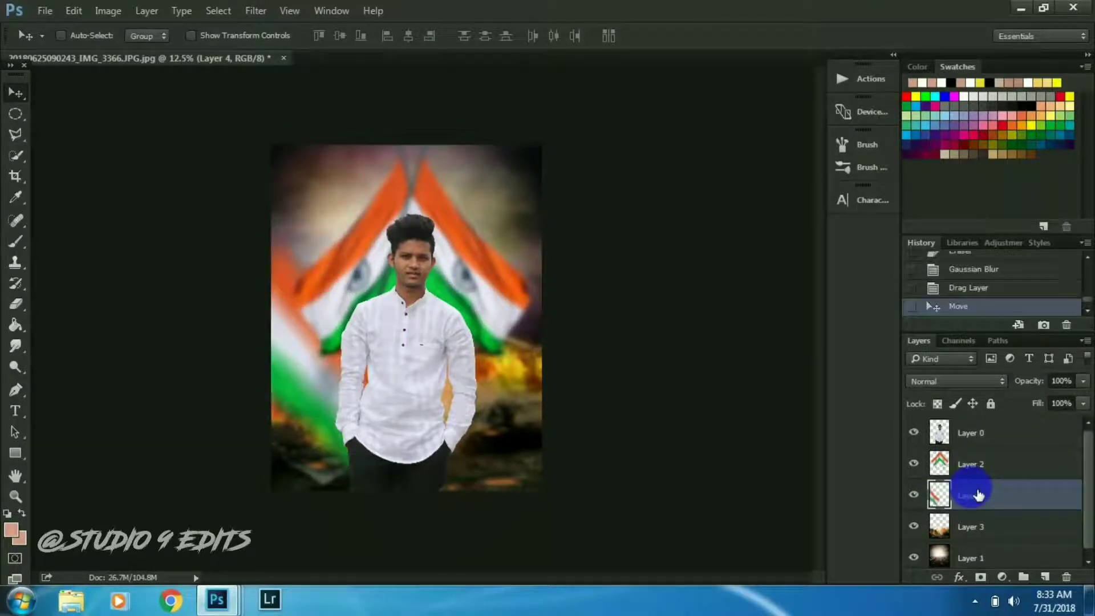
left_click_drag(978, 494, 963, 435)
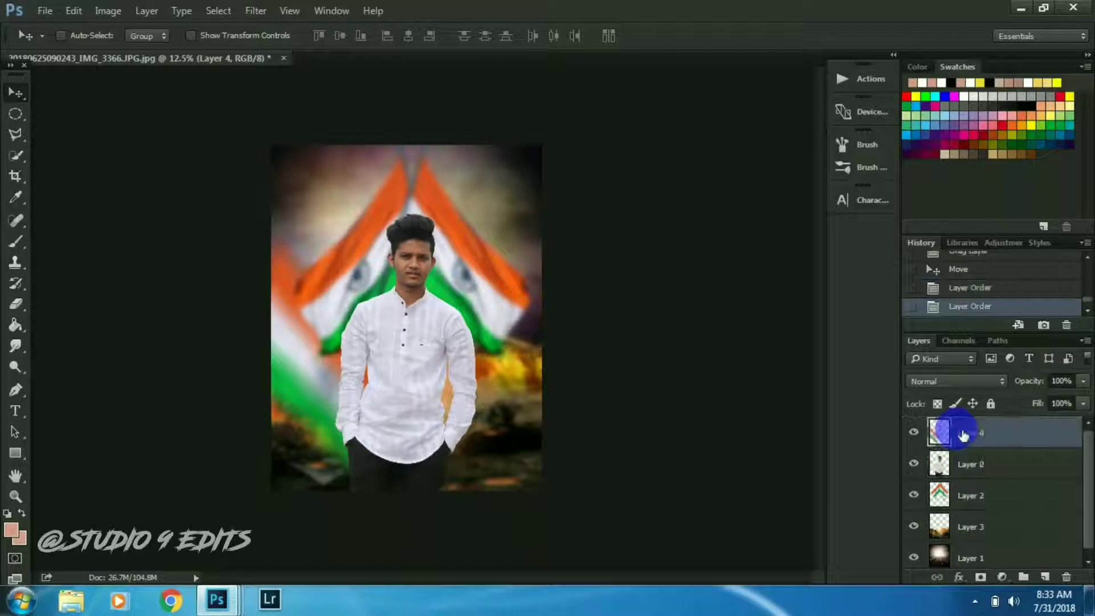
left_click_drag(337, 394, 330, 406)
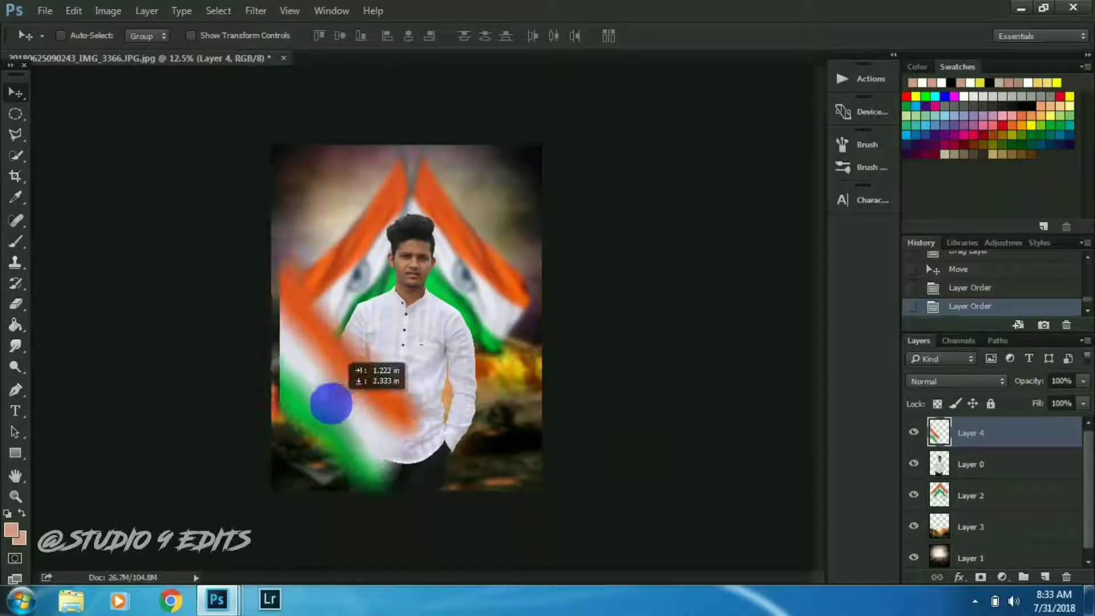
mouse_move(330, 406)
left_mouse_down()
mouse_move(327, 387)
mouse_move(502, 368)
mouse_move(490, 366)
left_mouse_up()
Flip the Layer 4 copy flag horizontally and move it to the man's right
right_click(497, 360)
left_click(509, 368)
right_click(496, 360)
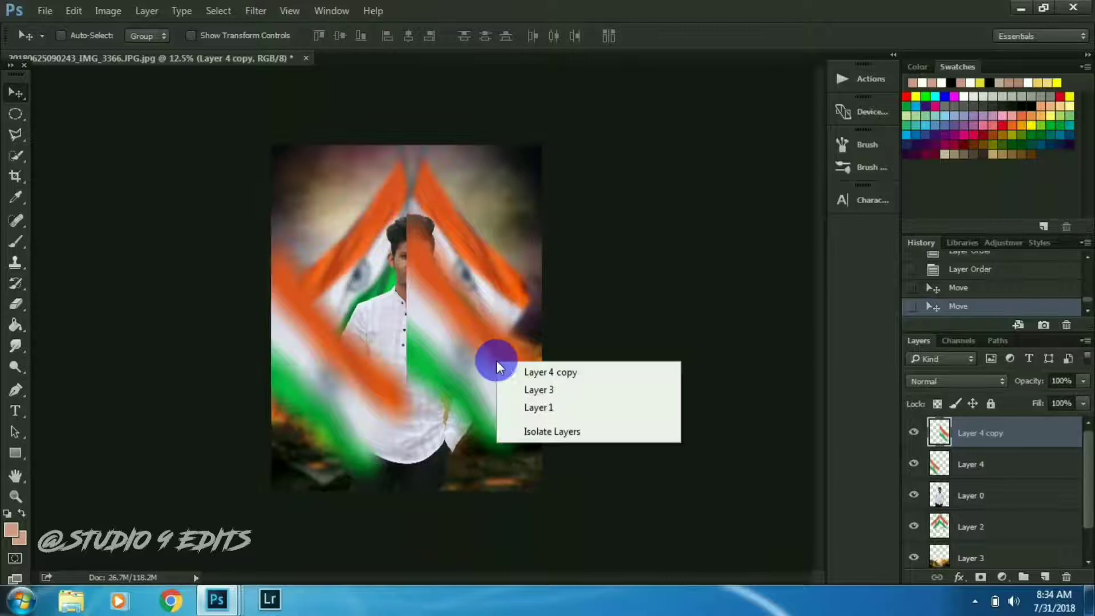
left_click(509, 371)
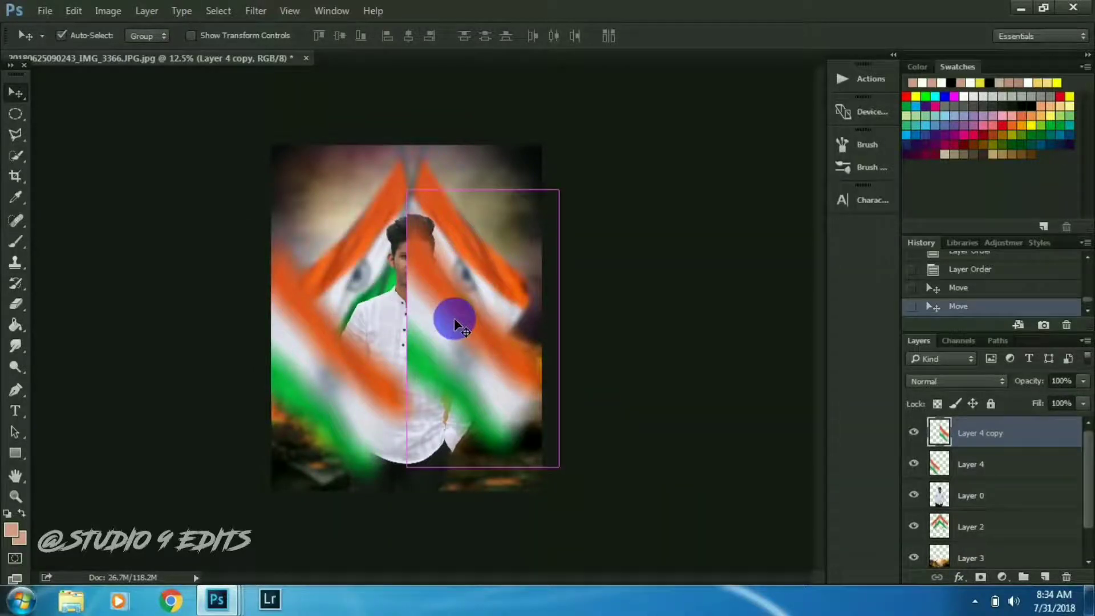
key("ctrl+t")
left_click_drag(419, 333, 571, 336)
key("Return")
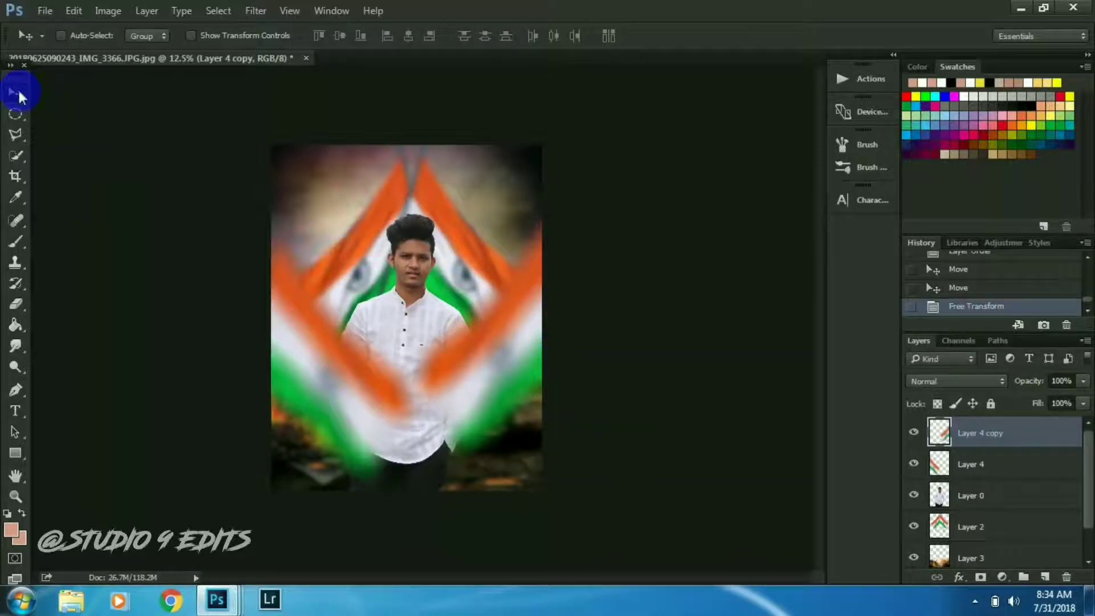
mouse_move(529, 358)
left_mouse_down()
mouse_move(519, 341)
mouse_move(536, 374)
mouse_move(521, 349)
mouse_move(523, 329)
mouse_move(536, 332)
left_mouse_up()
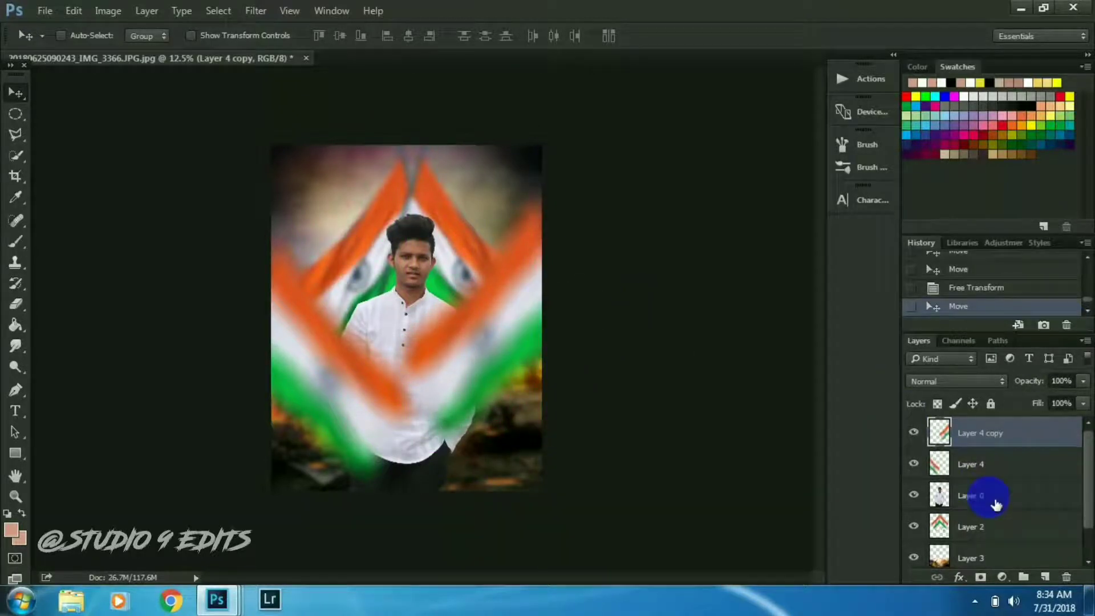
Open studio 9 edits (4).png and drag the white dove into the portrait
left_click(45, 12)
left_click(35, 44)
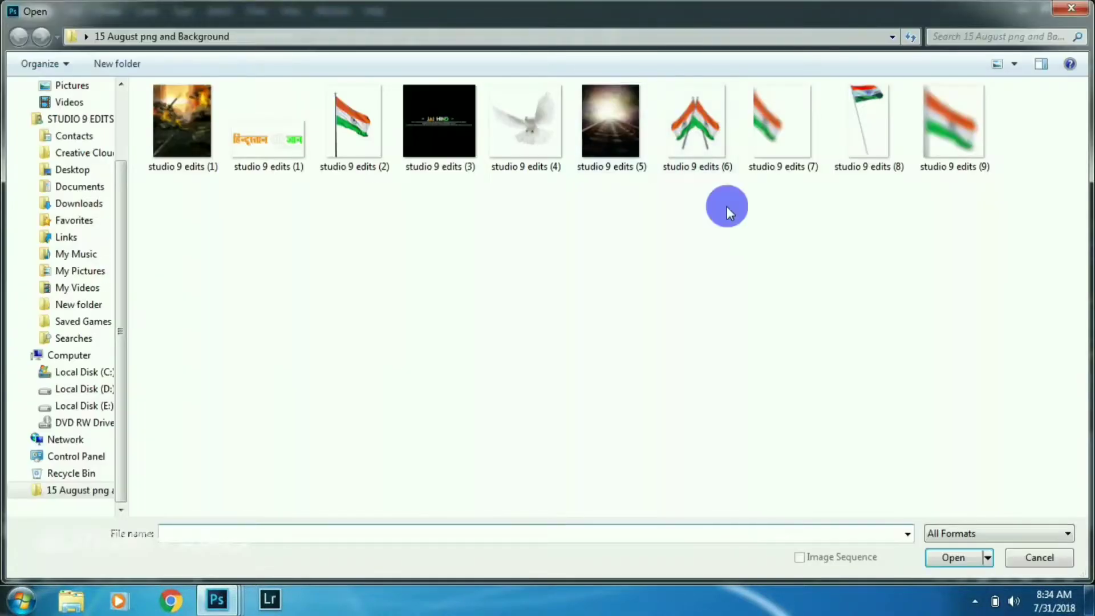
double_click(528, 154)
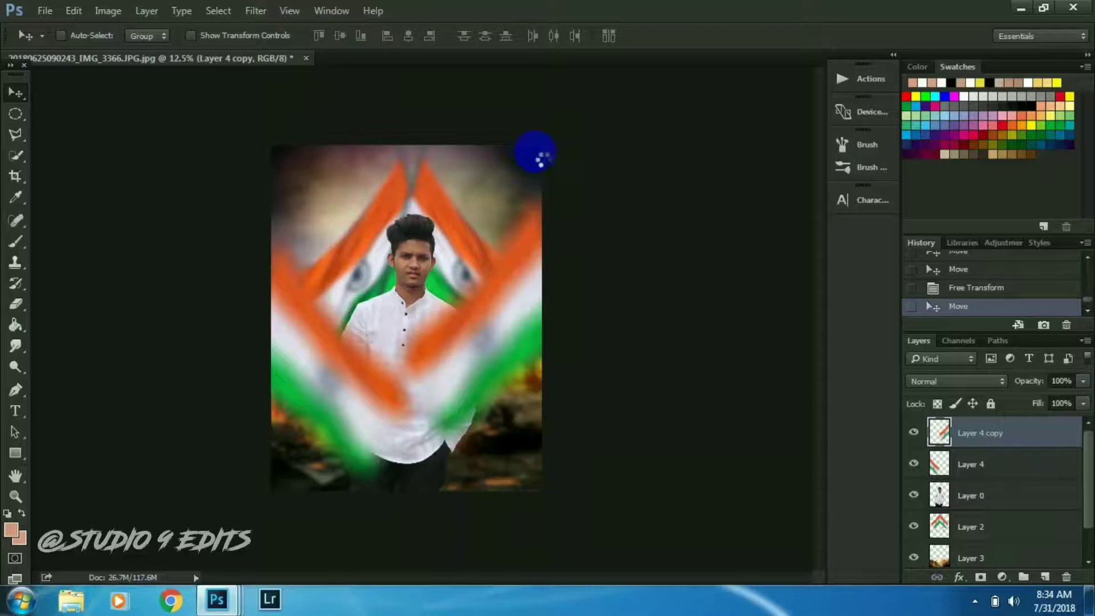
left_click_drag(557, 57, 562, 24)
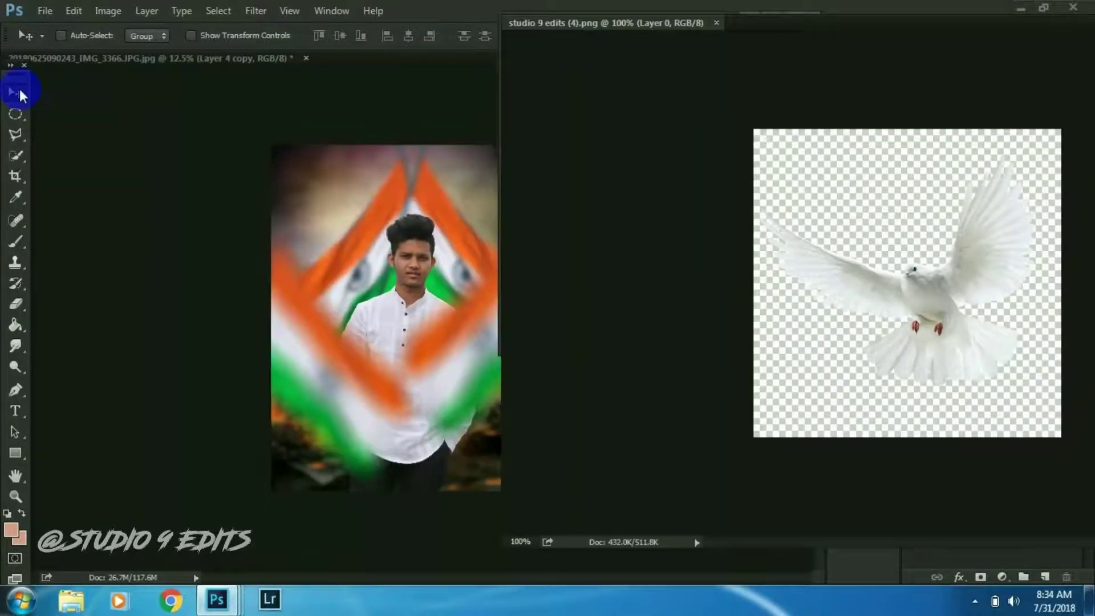
left_click_drag(589, 215, 639, 142)
left_click_drag(751, 25, 739, 91)
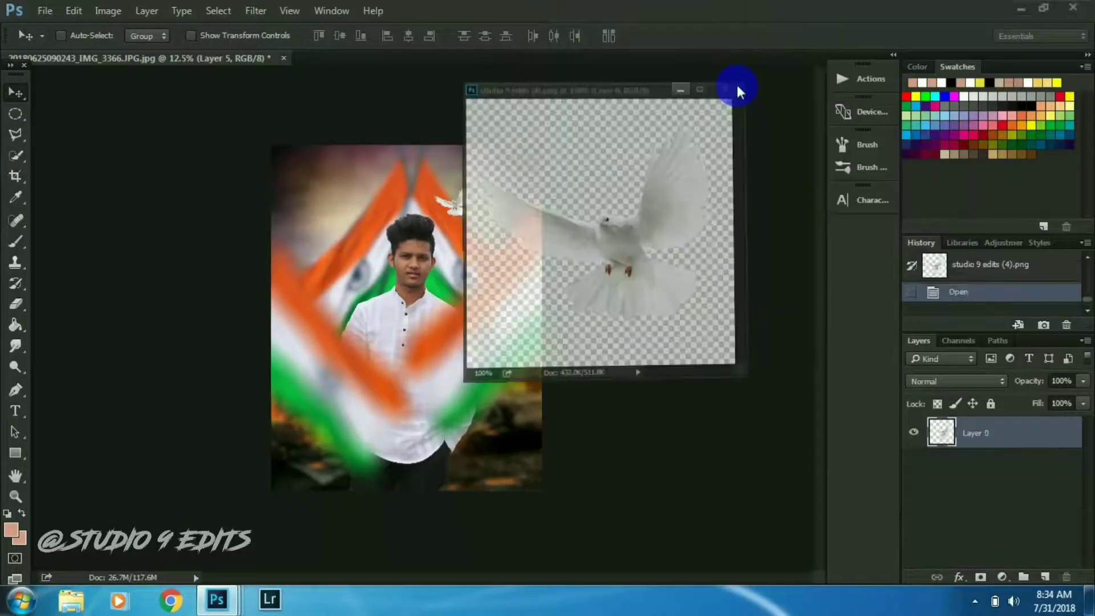
left_click(736, 88)
mouse_move(490, 203)
left_mouse_down()
mouse_move(521, 200)
mouse_move(505, 217)
left_mouse_up()
Shrink the dove, move it top-right, and soften it with a roughly 3-pixel Gaussian Blur
key("ctrl+t")
key("Return")
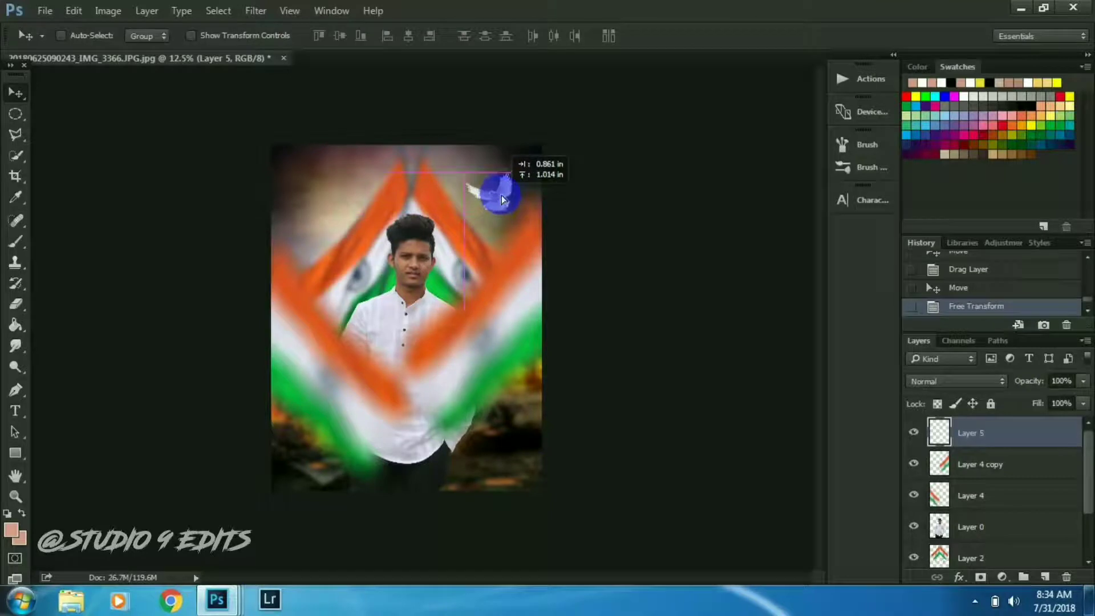
left_click_drag(494, 212, 508, 198)
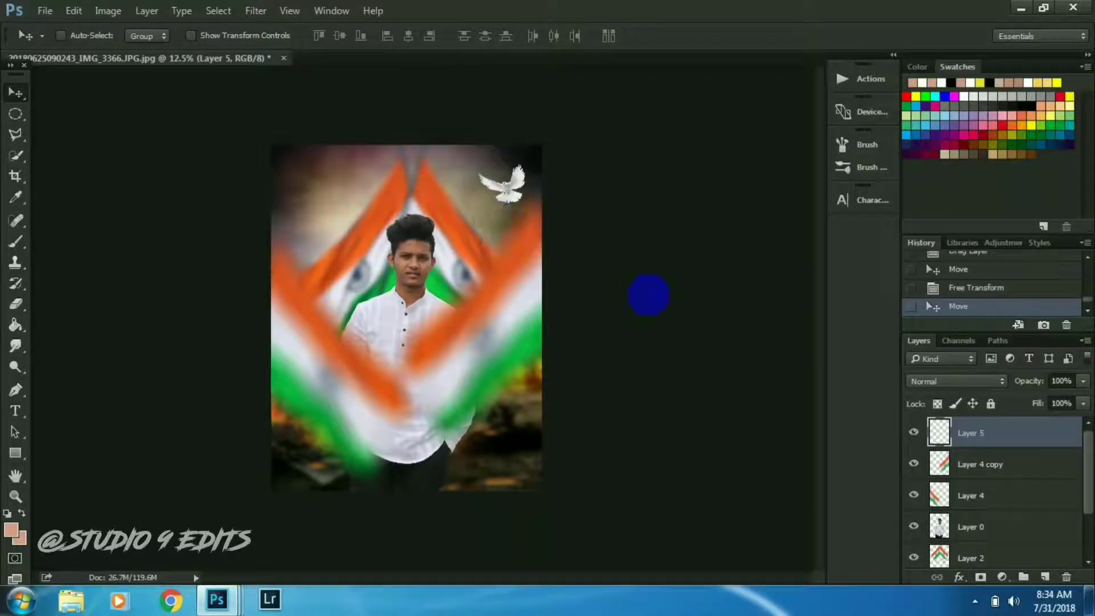
left_click(256, 10)
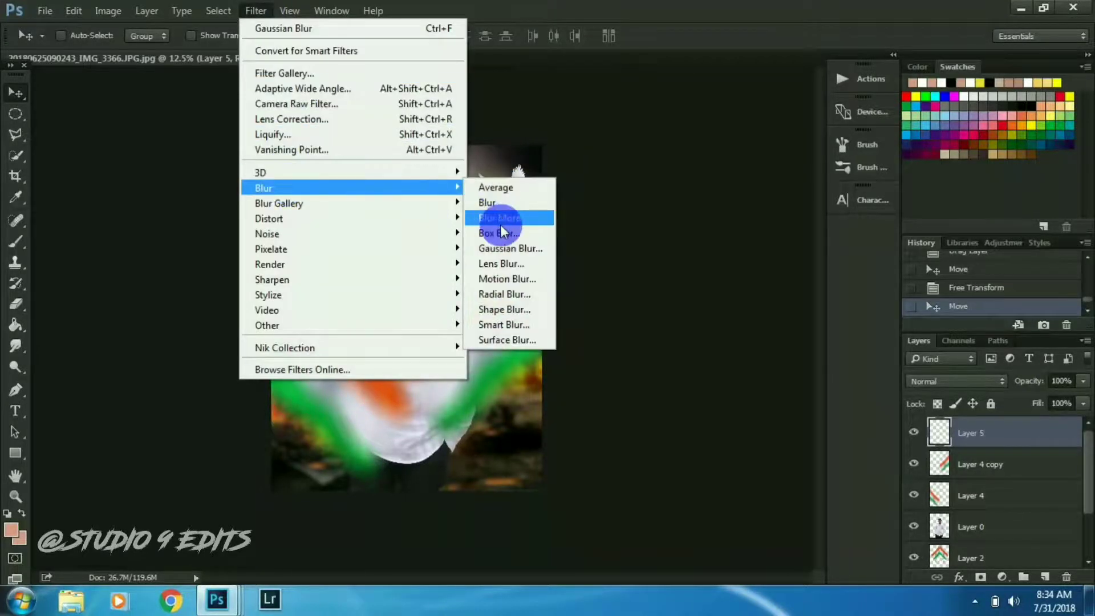
left_click(502, 248)
left_click_drag(803, 411, 796, 407)
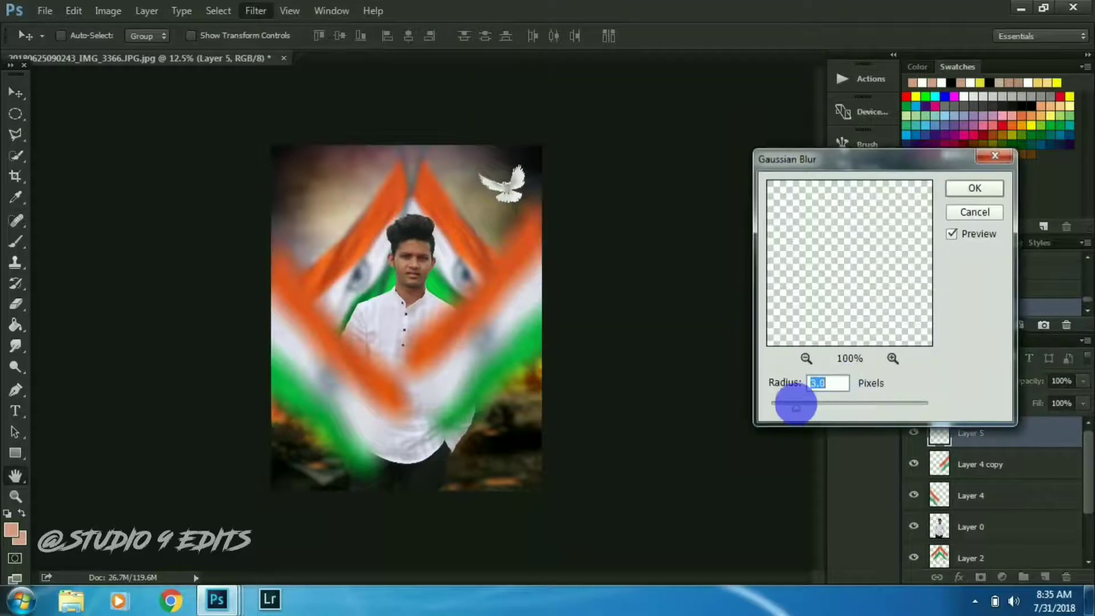
left_click(968, 191)
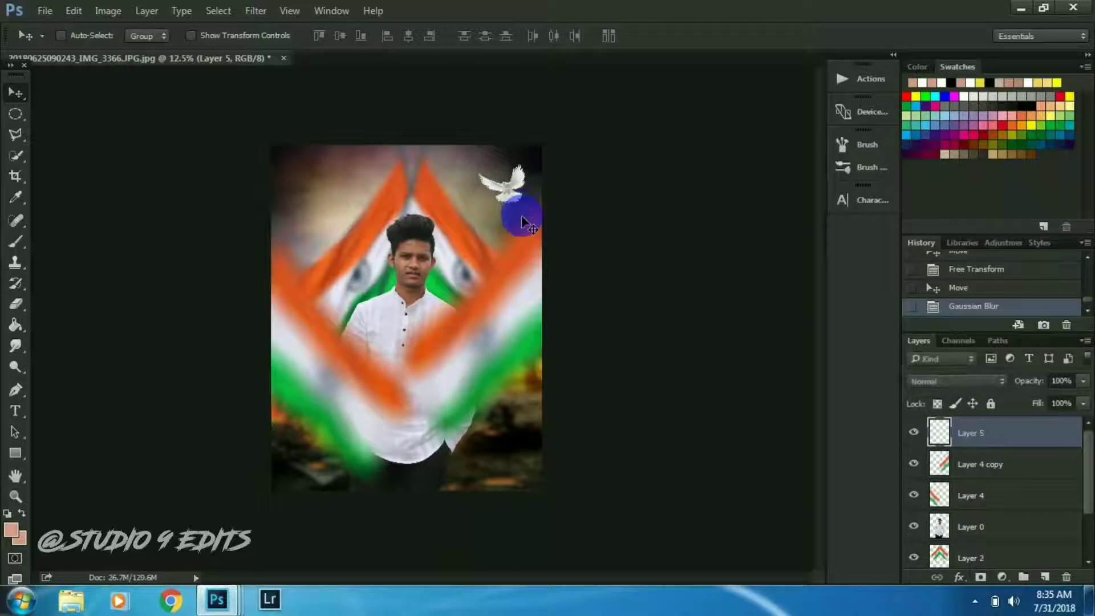
Add a second dove, mirrored and resized on the left, with its layer below the man's
mouse_move(217, 600)
left_click(960, 525)
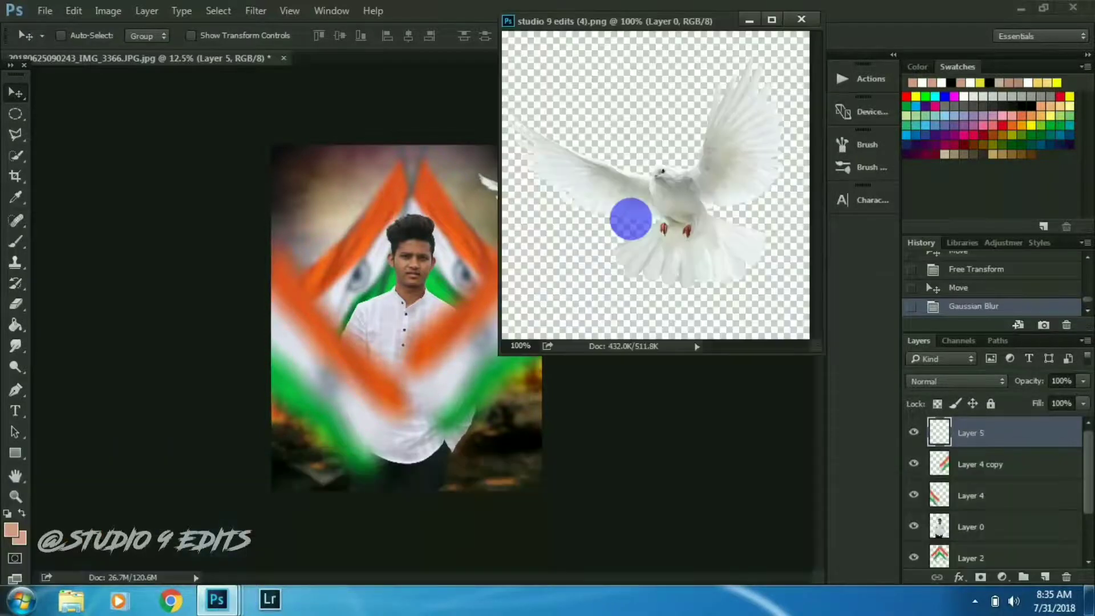
left_click_drag(589, 185, 496, 135)
left_click(749, 19)
mouse_move(402, 231)
left_mouse_down()
mouse_move(304, 248)
mouse_move(331, 253)
mouse_move(309, 244)
mouse_move(331, 267)
mouse_move(312, 268)
left_mouse_up()
key("ctrl+t")
key("Return")
key("ctrl+t")
key("Return")
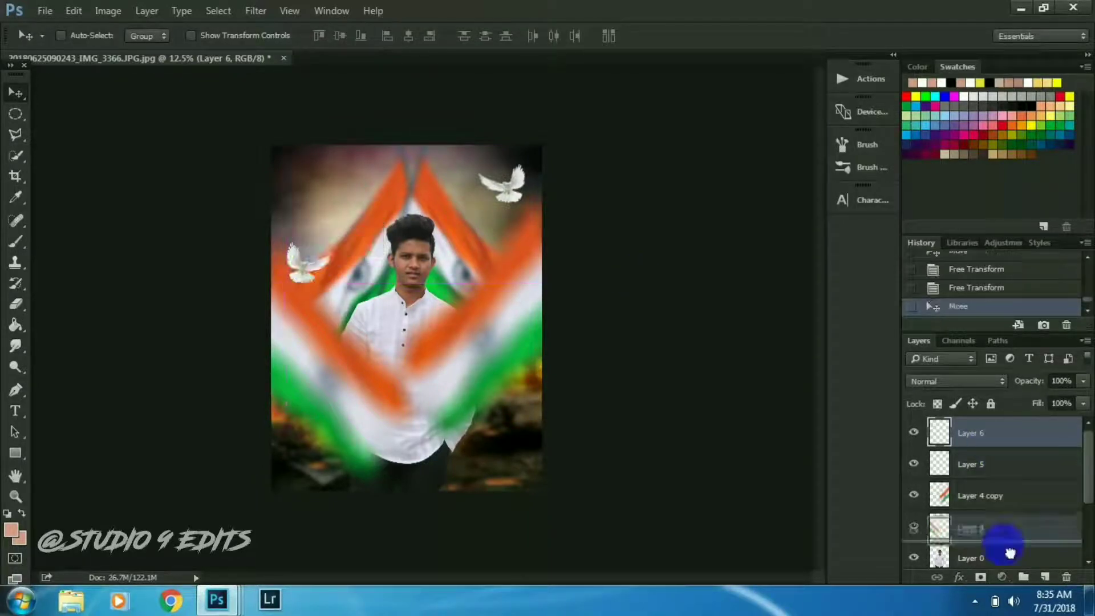
left_click_drag(995, 442, 1001, 547)
left_click_drag(976, 459, 995, 511)
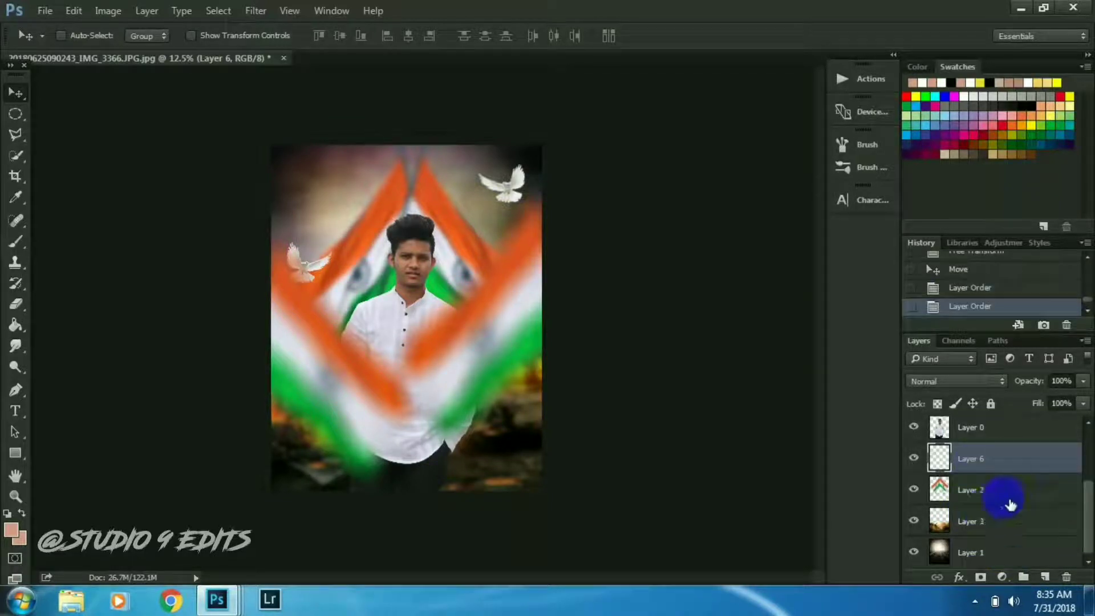
Nudge the mirrored Layer 4 copy flag slightly right and up
scroll(976, 508, "up", 3)
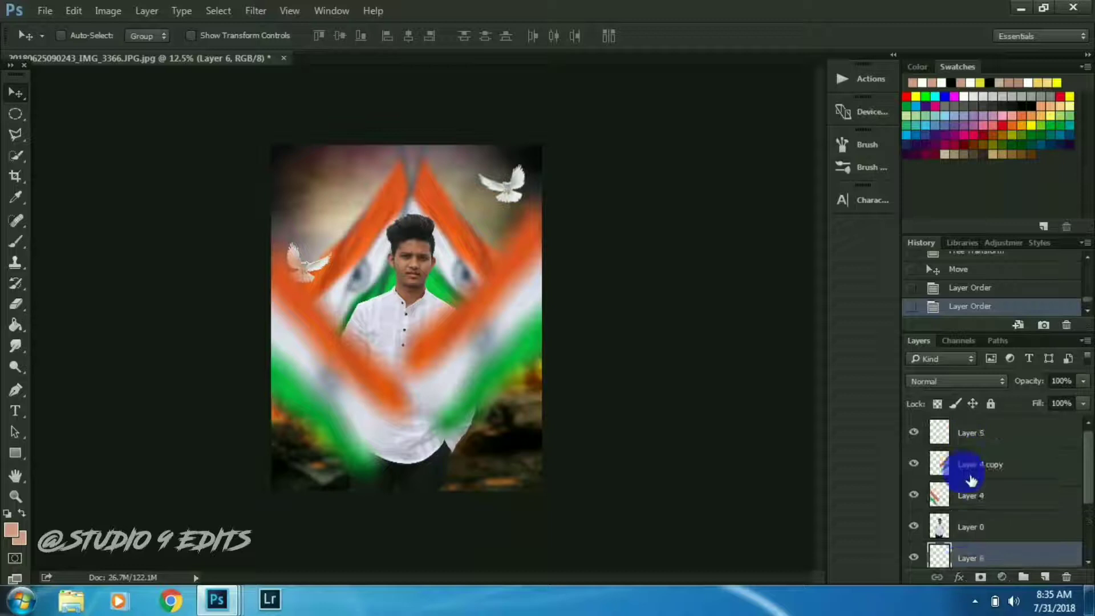
left_click(970, 465)
left_click_drag(506, 334, 530, 331)
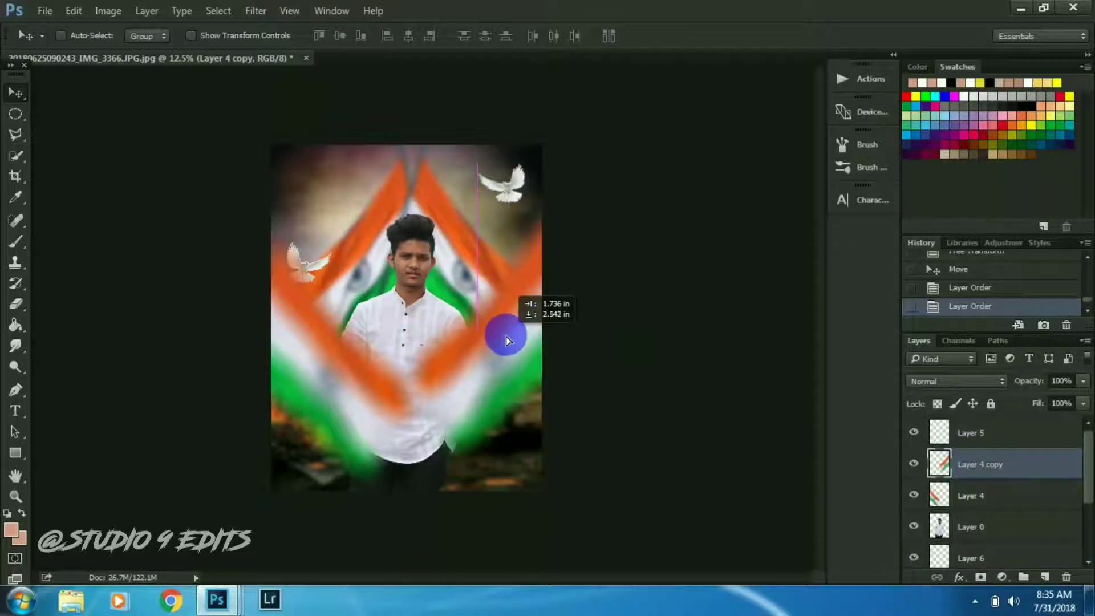
left_click_drag(531, 337, 529, 303)
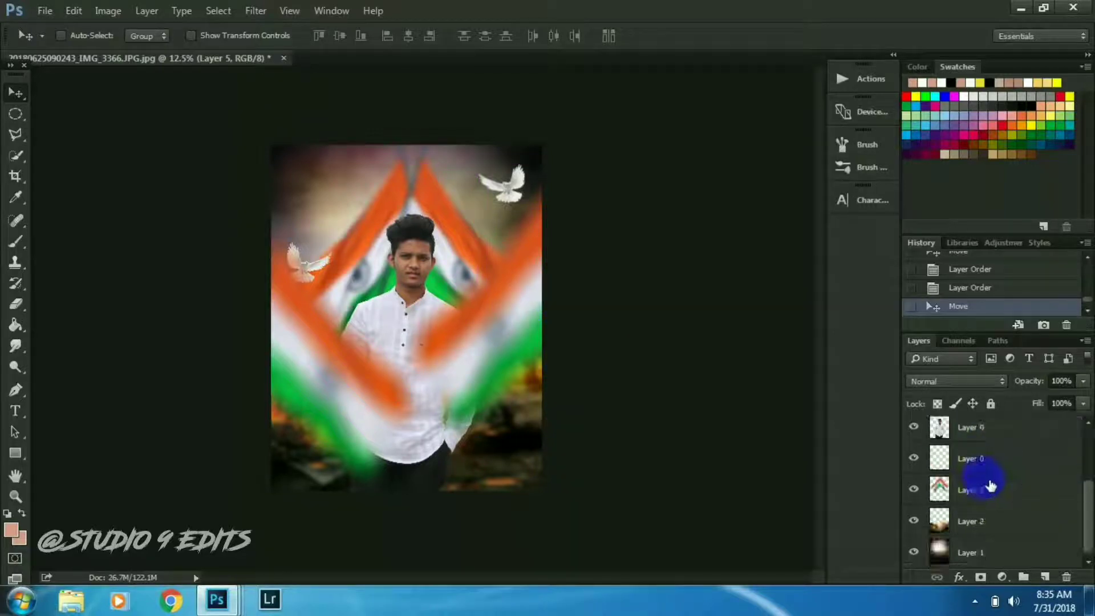
Select the man's Layer 0 and zoom to 100% on the top of his hair
left_click(973, 521)
key("ctrl+plus")
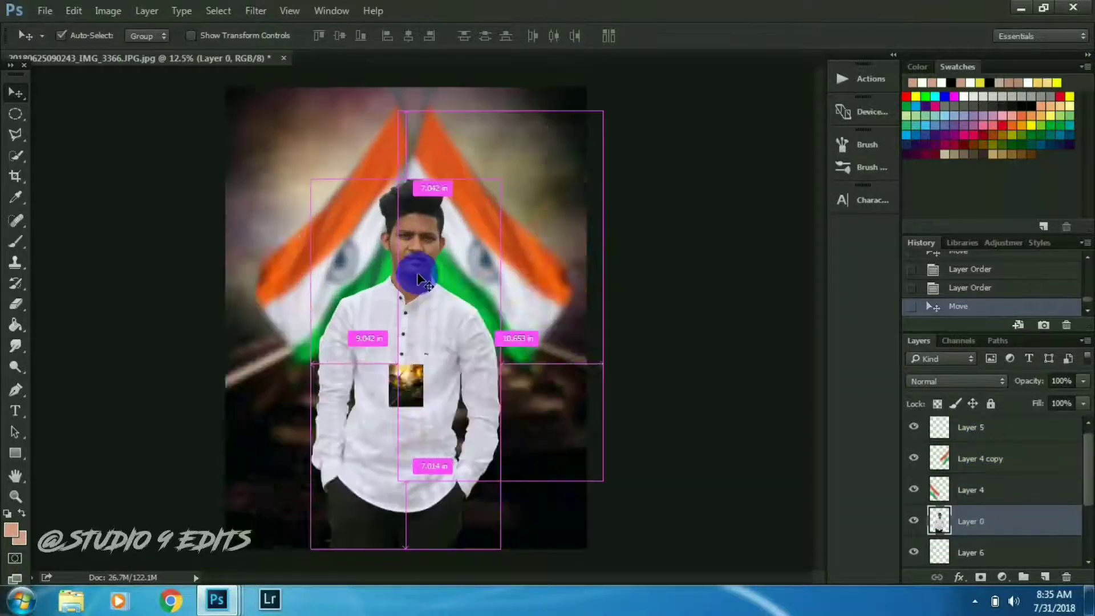
key("ctrl+plus")
key("ctrl+plus")
scroll(445, 206, "down", 2)
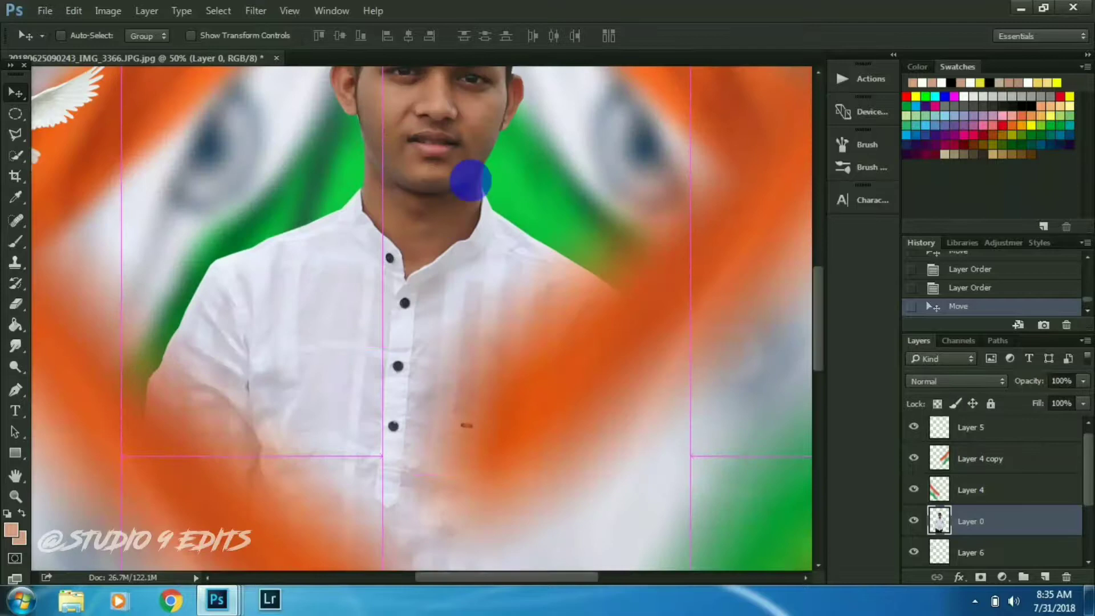
key("ctrl+plus")
scroll(451, 400, "up", 1)
scroll(449, 426, "up", 1)
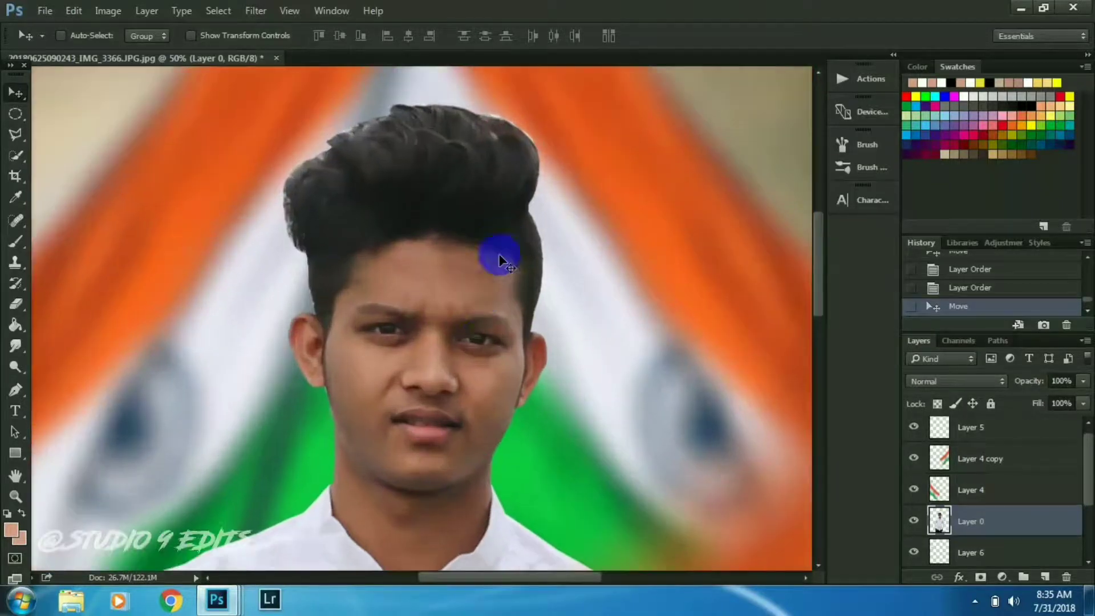
scroll(477, 342, "up", 3)
scroll(464, 416, "up", 1)
left_click_drag(525, 421, 485, 387)
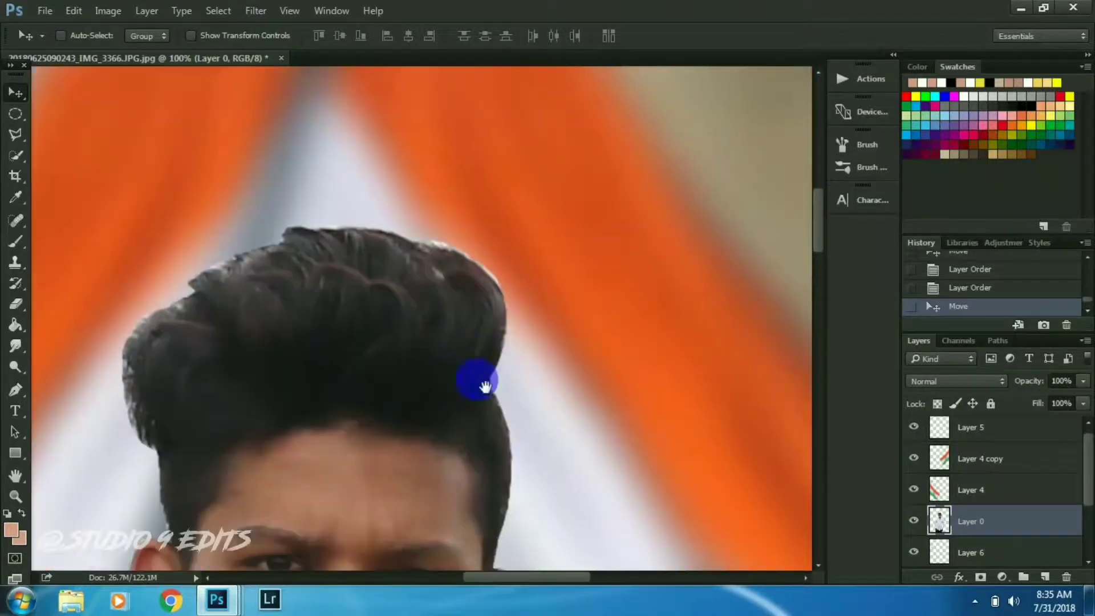
Smudge the hair's left, top and right edges outward into spikes with a smaller brush
left_click(8, 355)
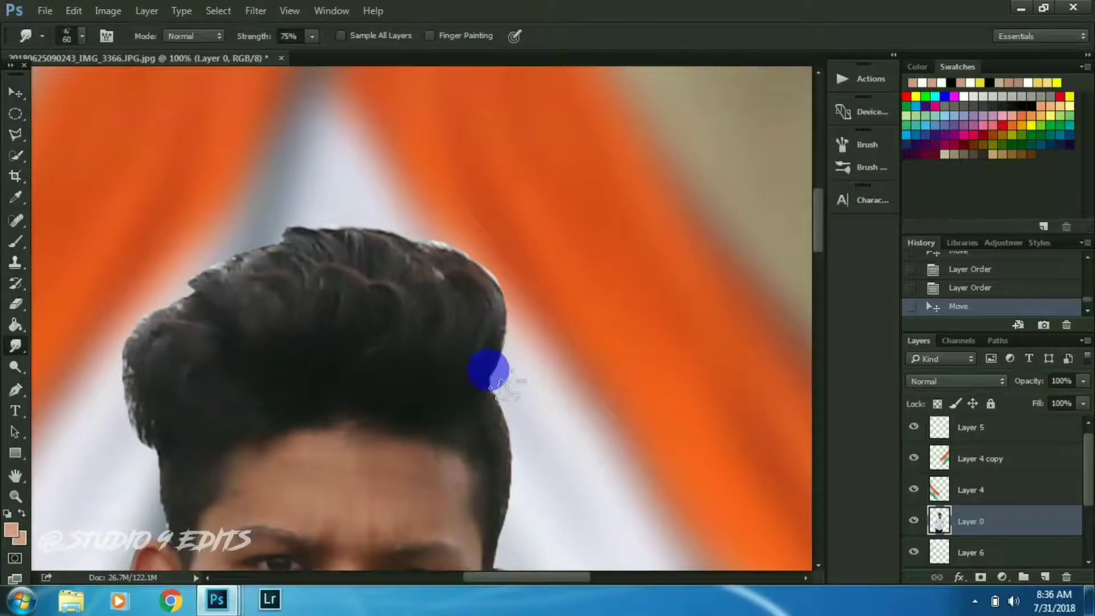
left_click_drag(490, 371, 519, 250)
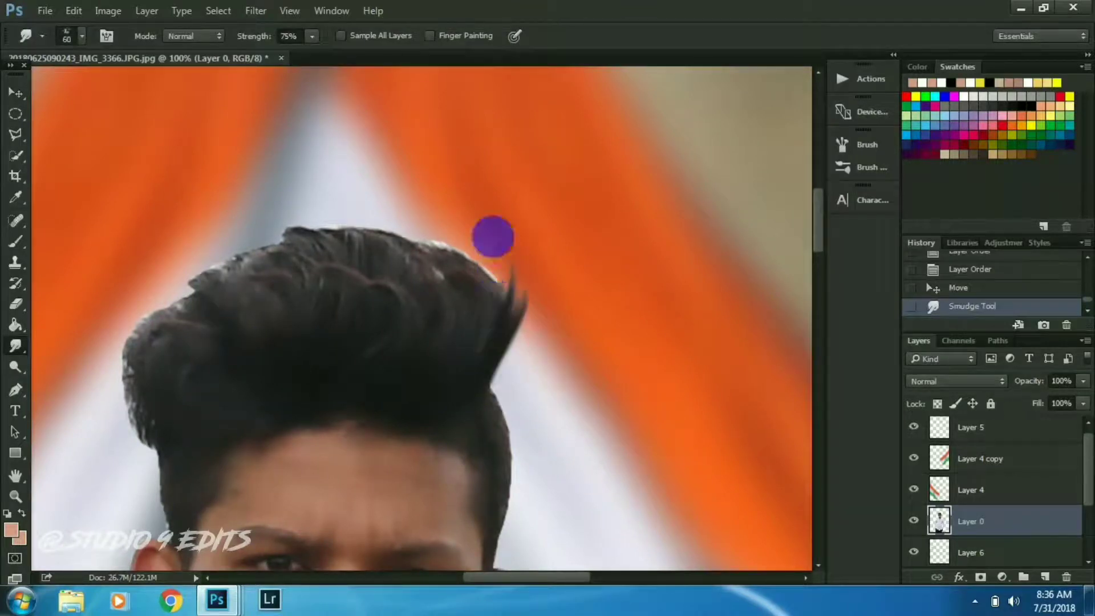
key("bracketleft")
key("bracketleft")
key("bracketleft")
mouse_move(496, 371)
left_mouse_down()
mouse_move(534, 319)
mouse_move(542, 337)
left_mouse_up()
left_click_drag(451, 257, 436, 226)
mouse_move(150, 424)
left_mouse_down()
mouse_move(122, 379)
mouse_move(171, 291)
left_mouse_up()
left_click_drag(320, 257, 342, 211)
left_click_drag(228, 285, 218, 245)
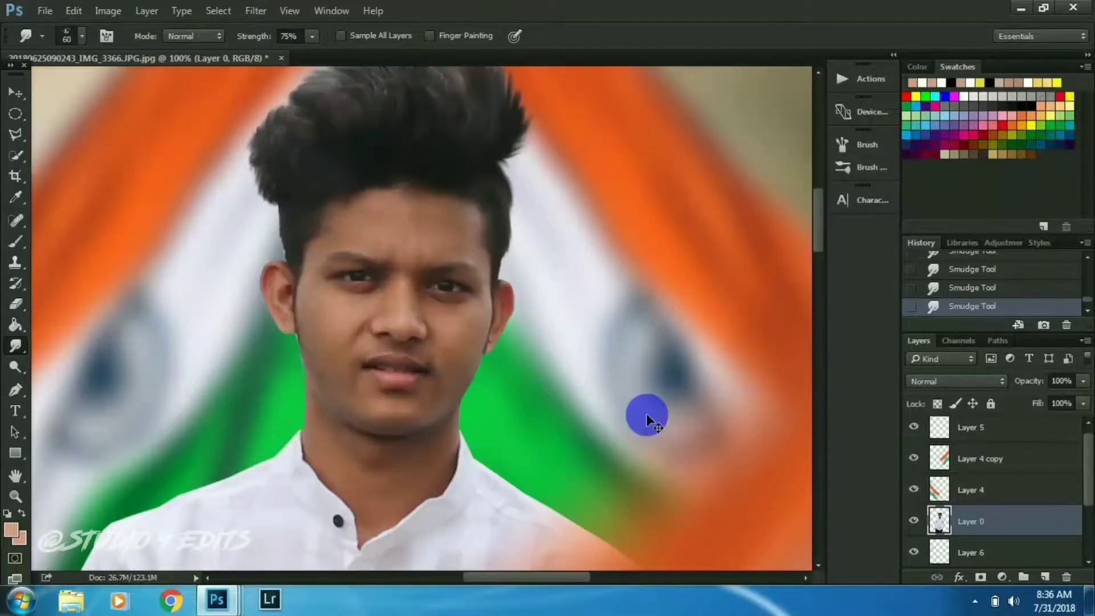
Smudge the top-right hair into spikes, then zoom out to review the whole composite
scroll(646, 413, "down", 5)
scroll(435, 209, "up", 2)
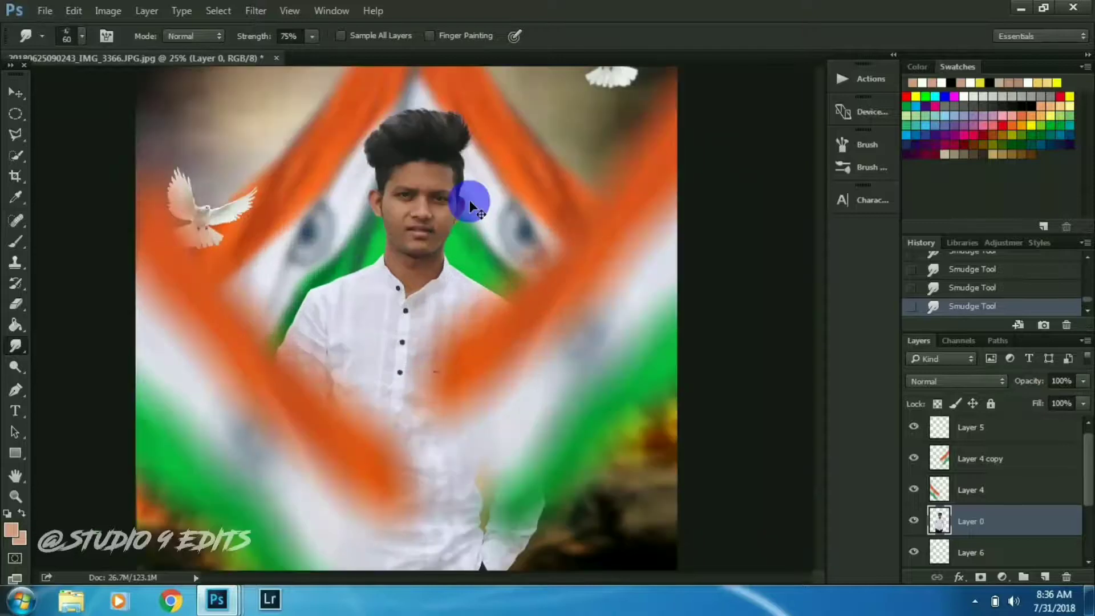
scroll(469, 200, "up", 1)
scroll(489, 343, "up", 1)
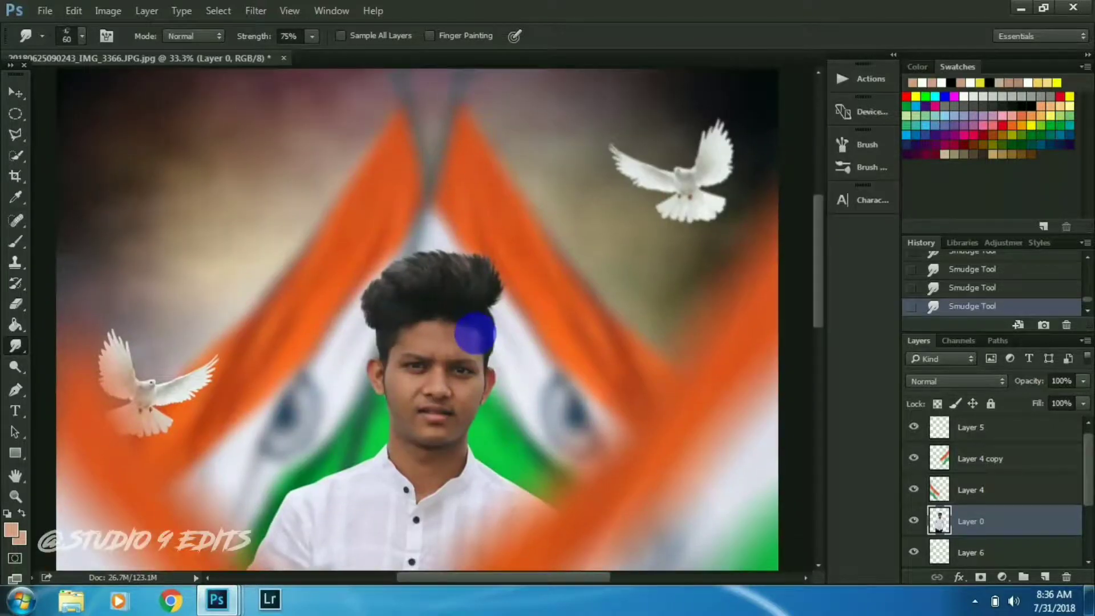
scroll(502, 319, "up", 1)
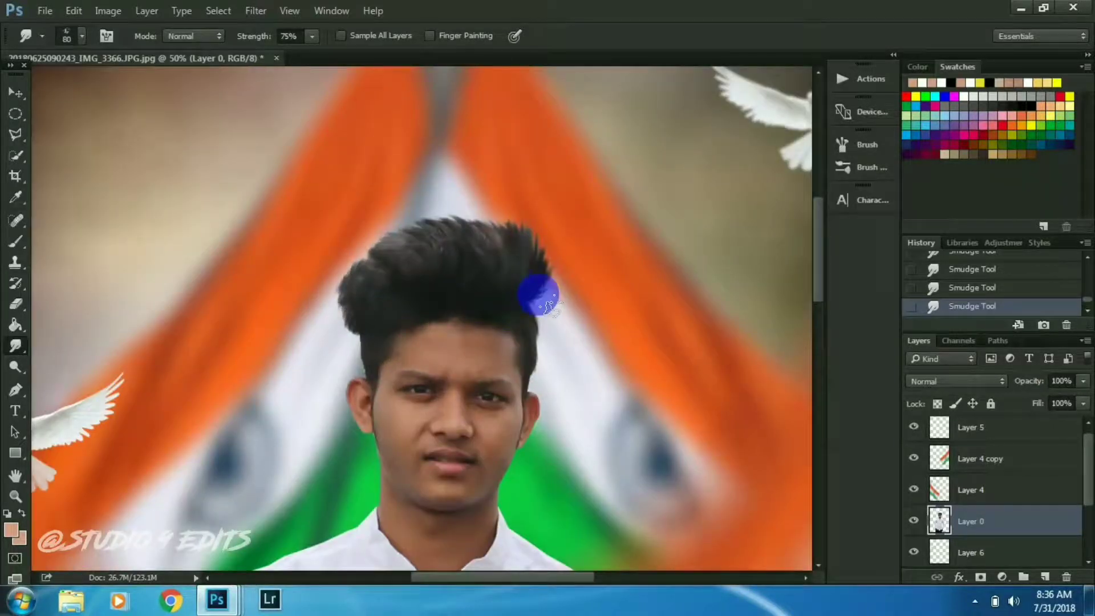
mouse_move(548, 308)
left_mouse_down()
mouse_move(558, 238)
mouse_move(551, 276)
mouse_move(603, 274)
mouse_move(532, 305)
mouse_move(576, 288)
mouse_move(601, 342)
left_mouse_up()
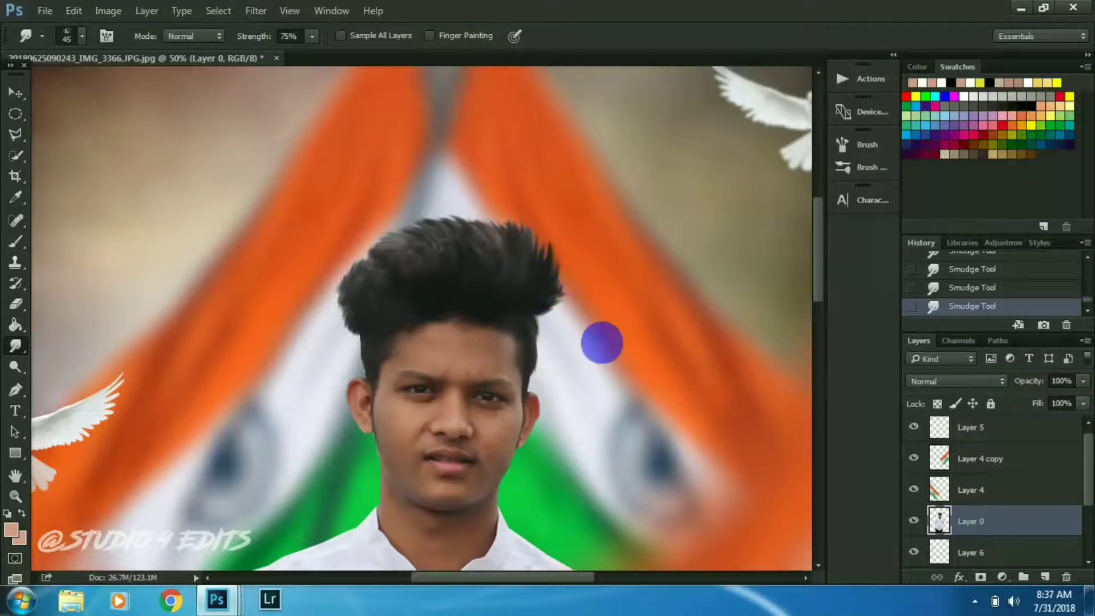
key("ctrl+minus")
key("ctrl+minus")
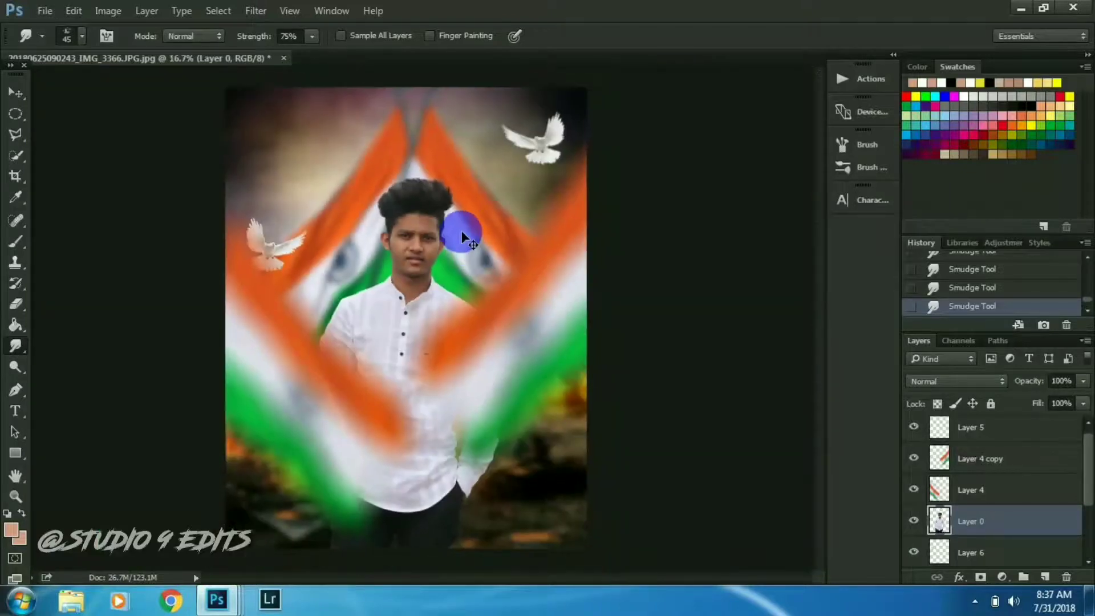
key("ctrl+minus")
key("ctrl+plus")
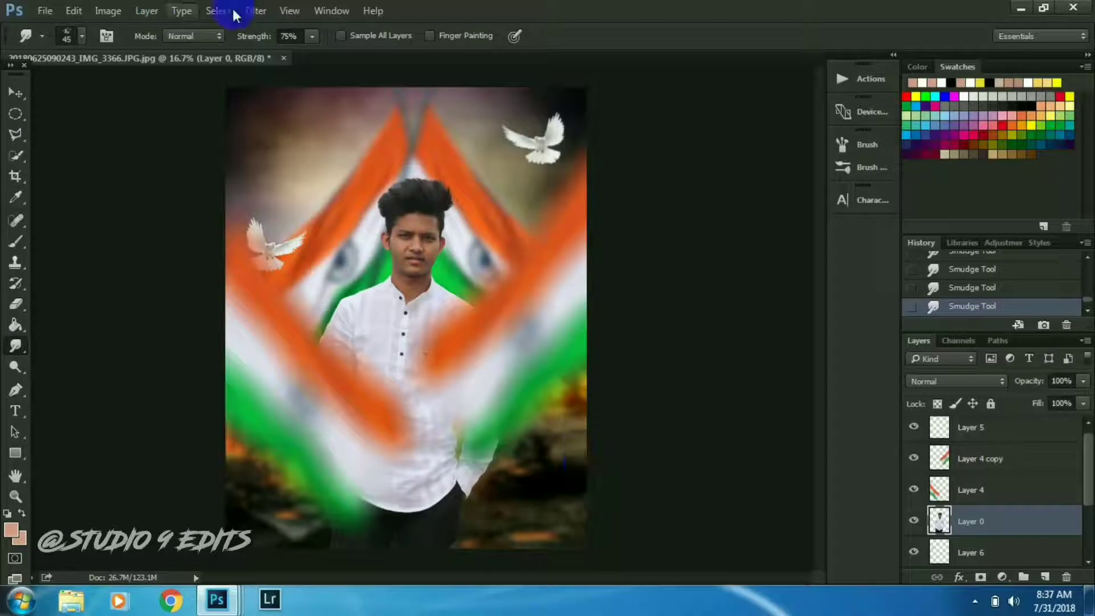
In the Camera Raw Filter, darken the blacks and lower exposure to +0.15
left_click(253, 10)
left_click(283, 109)
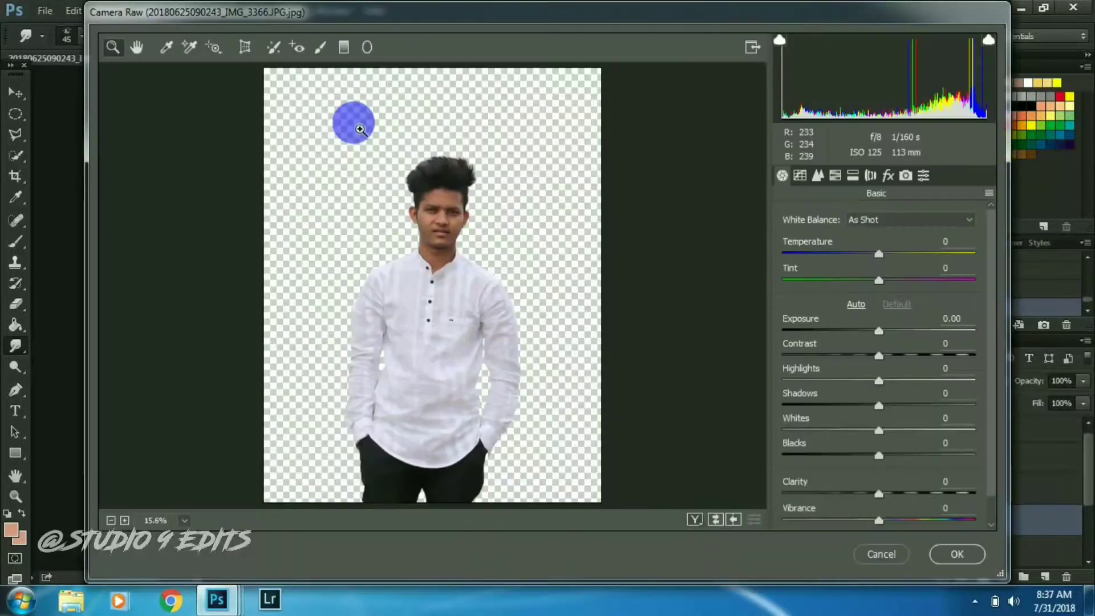
left_click(835, 176)
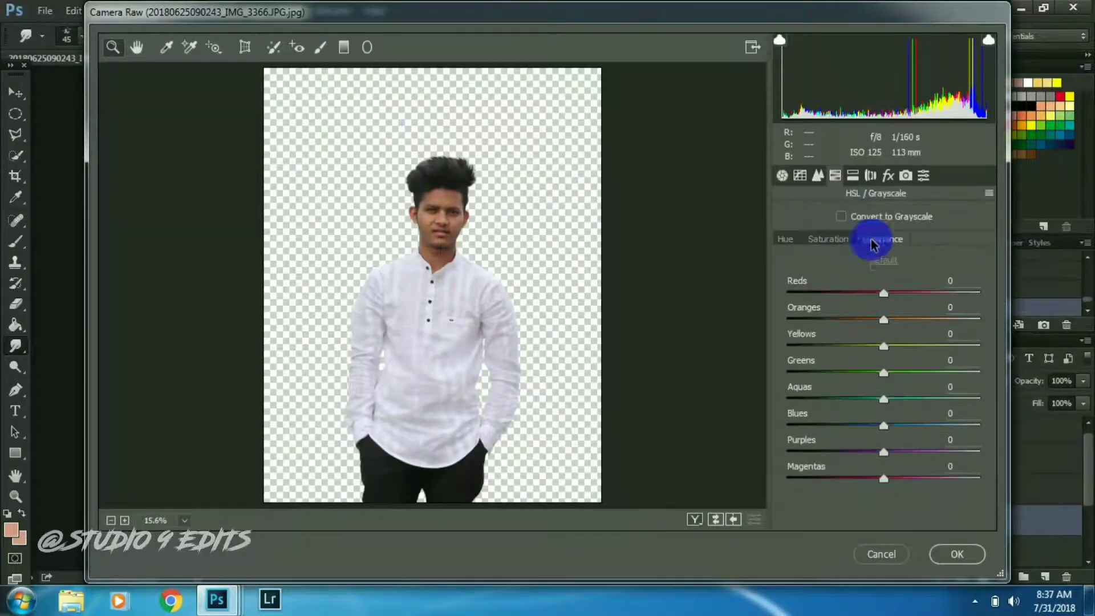
left_click(828, 240)
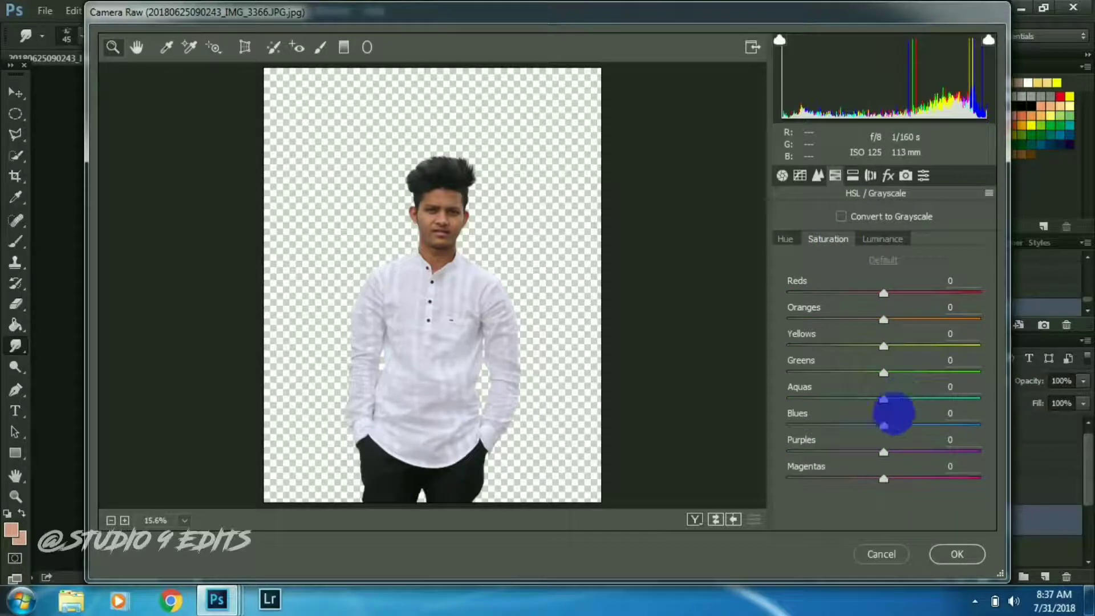
left_click(782, 175)
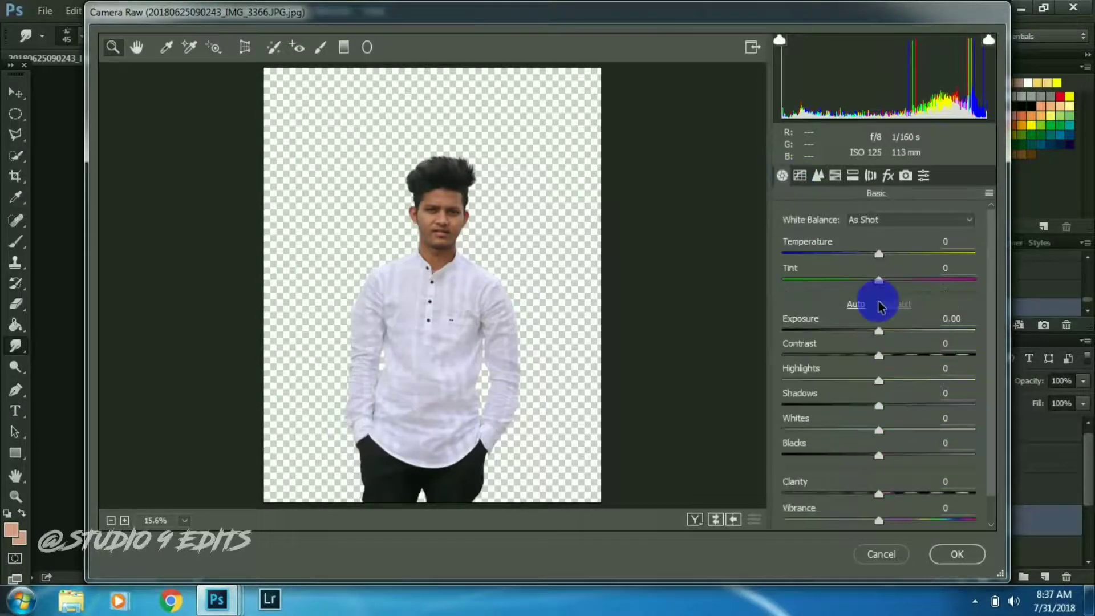
left_click_drag(882, 467, 859, 457)
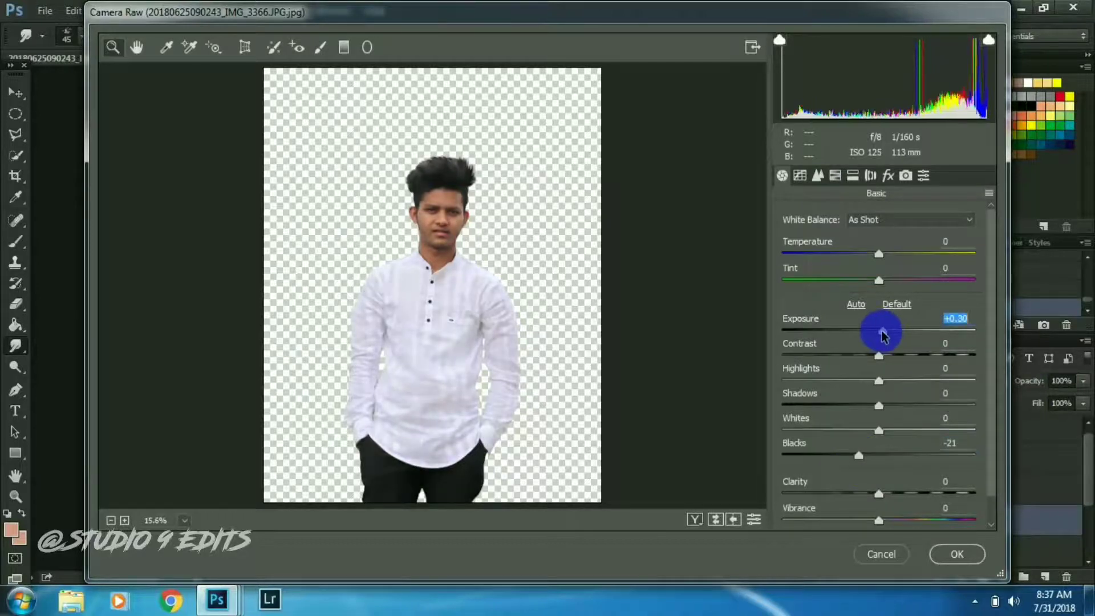
left_click_drag(885, 333, 882, 331)
Raise orange luminance to about +48, add a -38 vignette, and apply Camera Raw
left_click(818, 175)
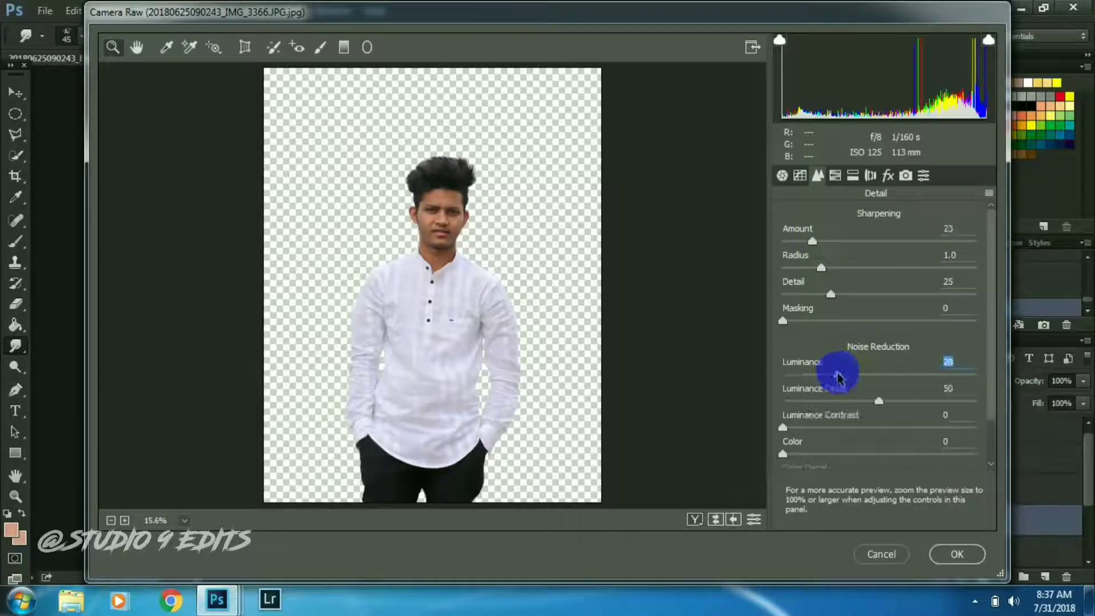
left_click(836, 175)
left_click(882, 238)
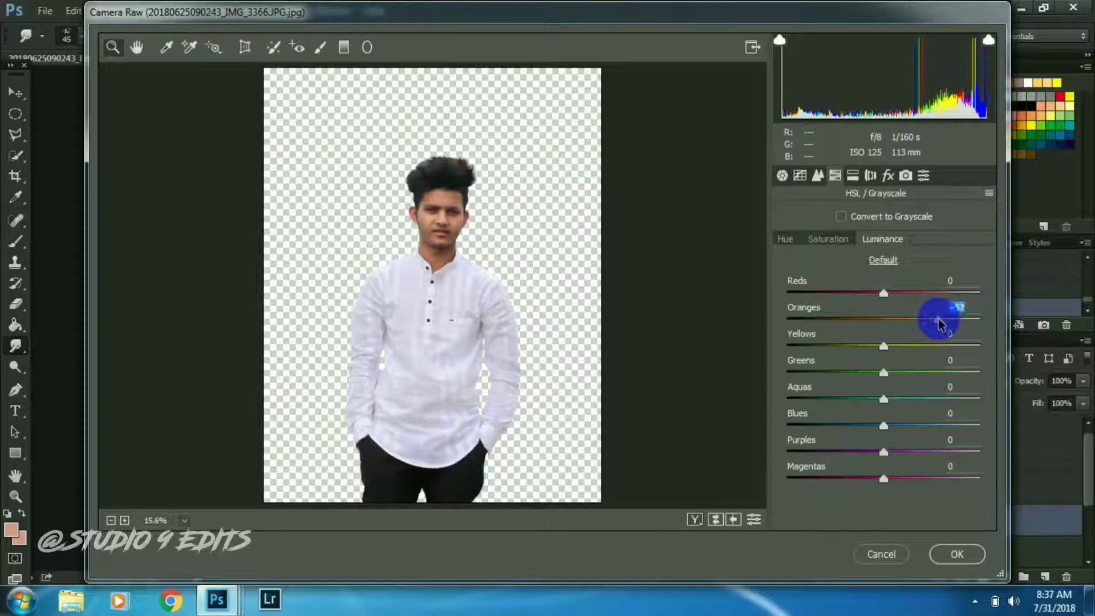
left_click_drag(939, 321, 930, 319)
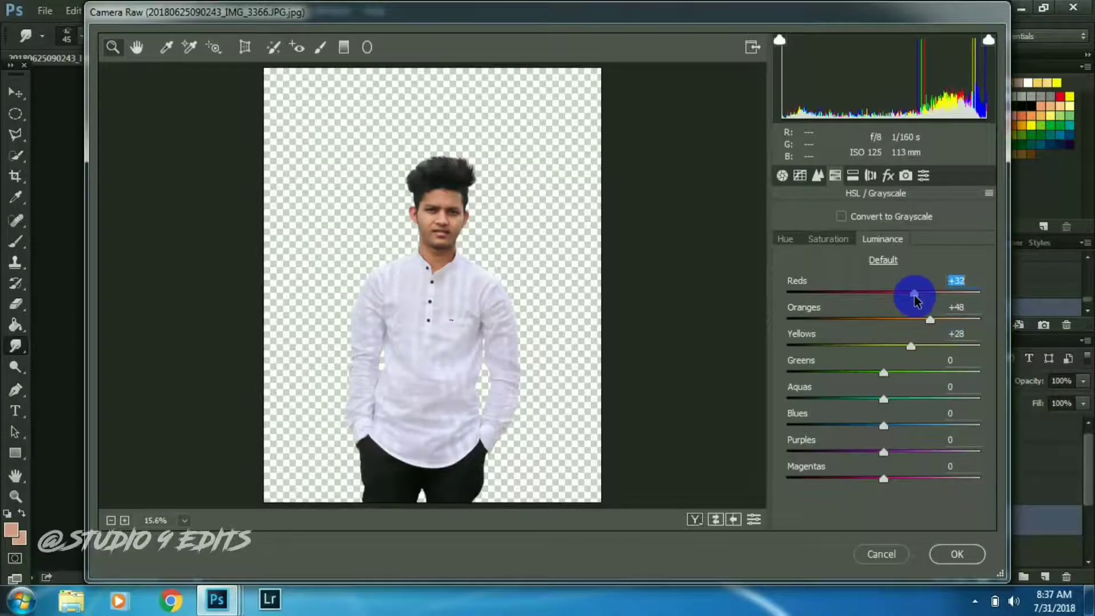
left_click(871, 175)
mouse_move(856, 479)
left_mouse_down()
mouse_move(843, 480)
mouse_move(874, 486)
left_mouse_up()
left_click(948, 554)
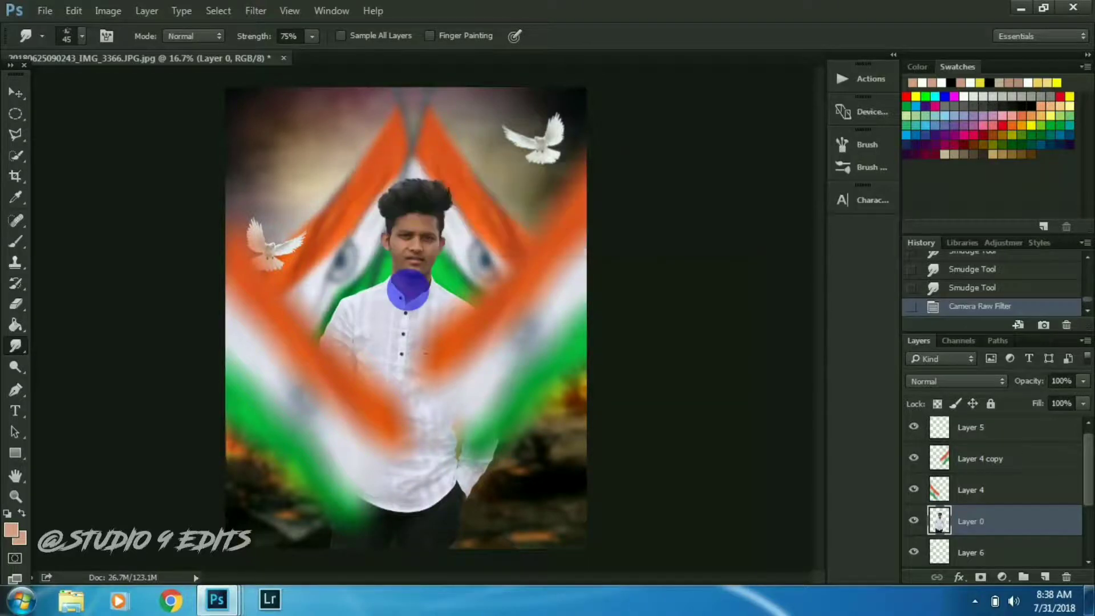
Zoom in close on the face and pick a 59 px Smudge brush
key("ctrl+plus")
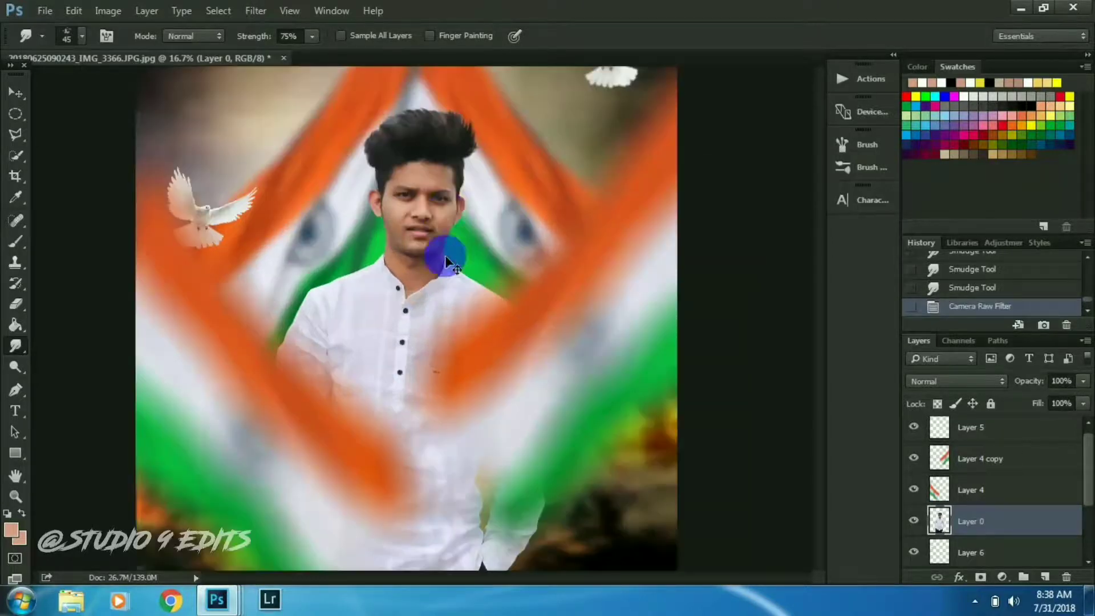
key("ctrl+plus")
key("ctrl+plus")
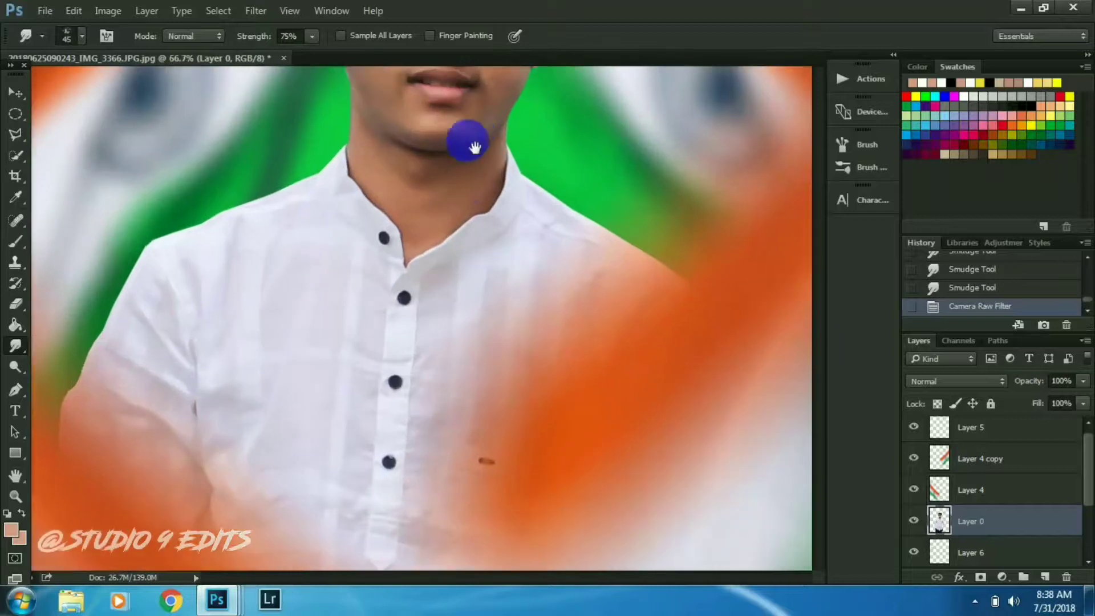
key("ctrl+plus")
left_click_drag(465, 147, 466, 351)
key("ctrl+plus")
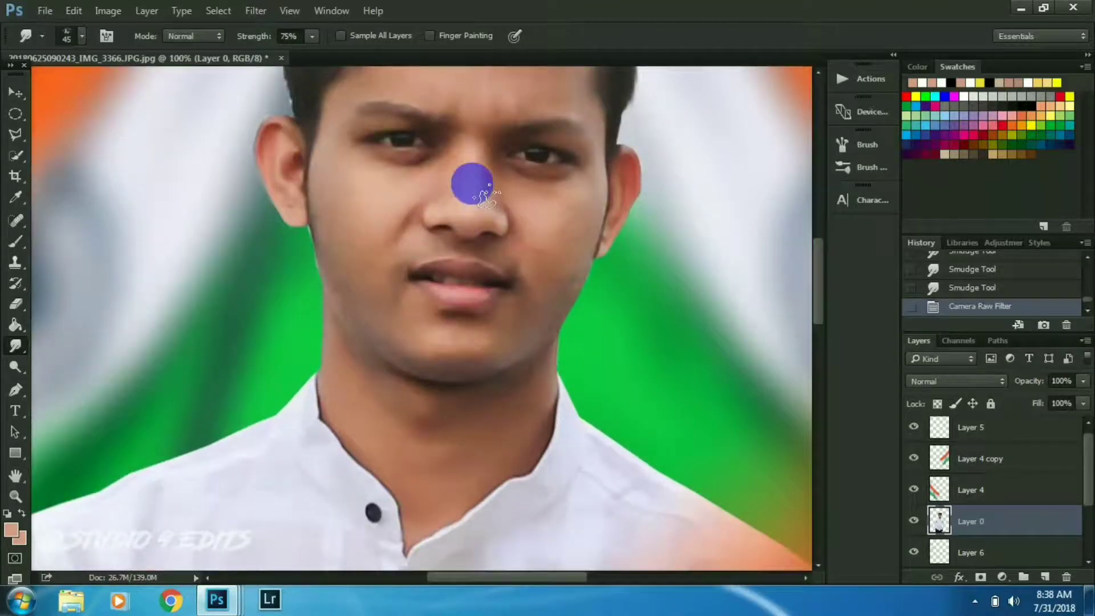
left_click_drag(482, 83, 482, 297)
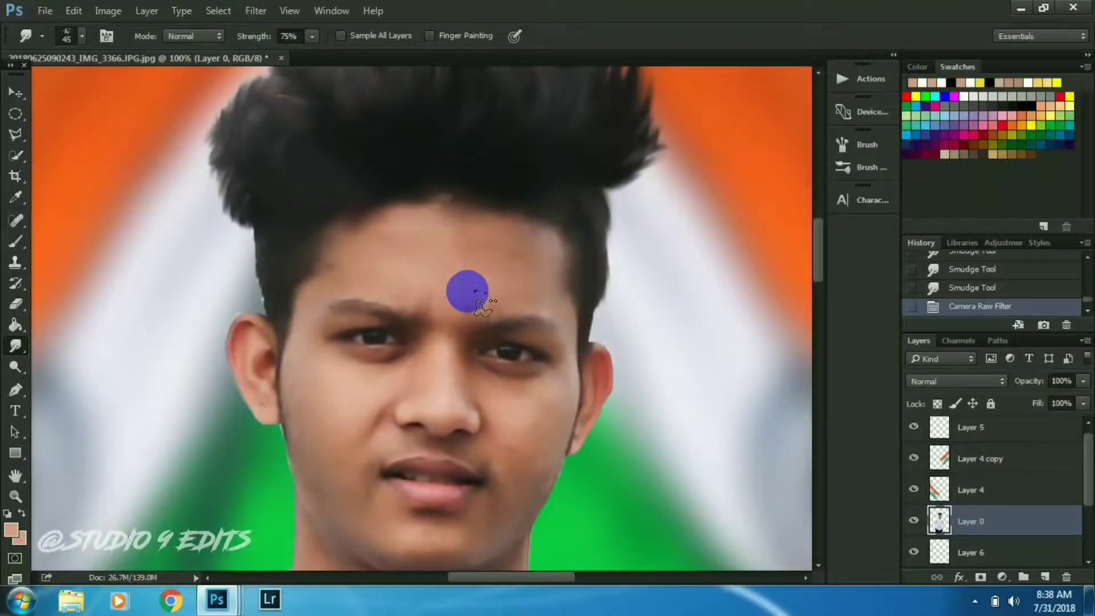
right_click(474, 292)
left_click_drag(660, 468, 663, 484)
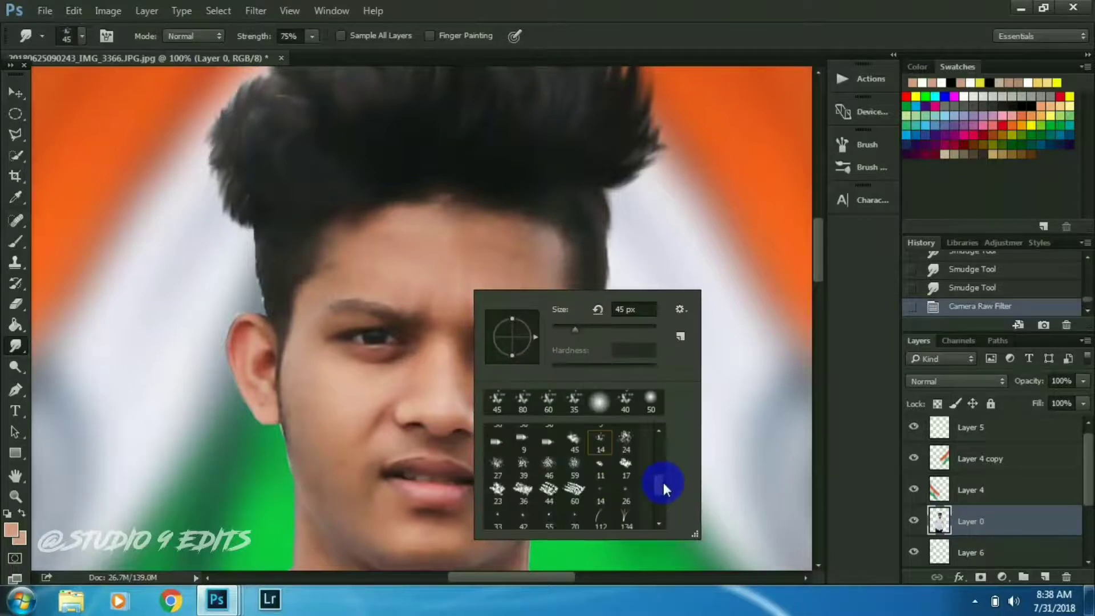
double_click(575, 464)
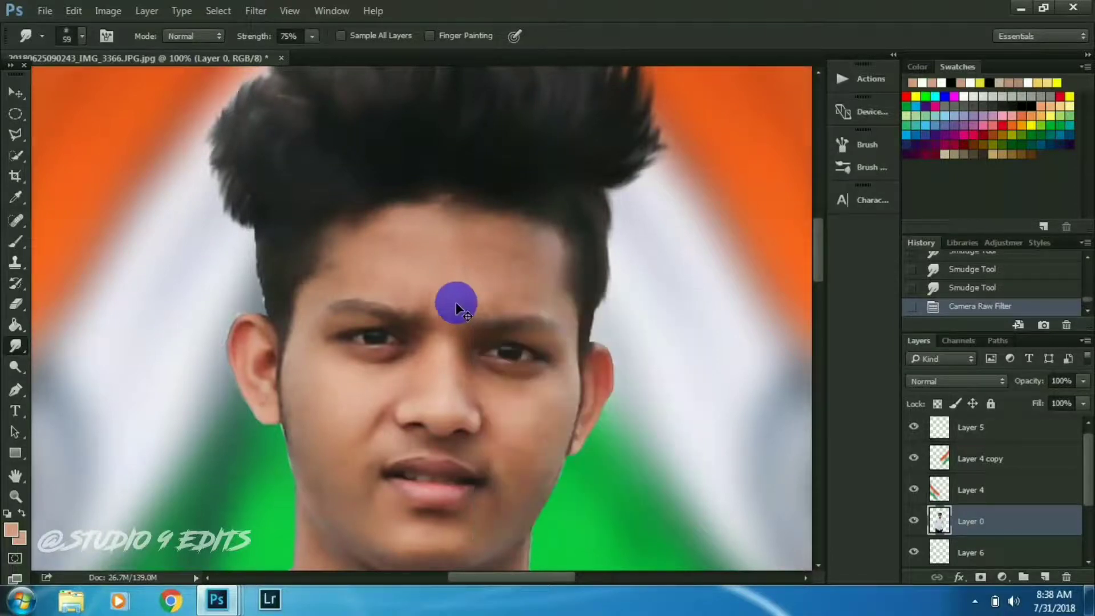
Smudge the forehead skin near the brow at 30% strength
key("ctrl+plus")
key("ctrl+plus")
left_click_drag(487, 254, 460, 423)
key("ctrl+minus")
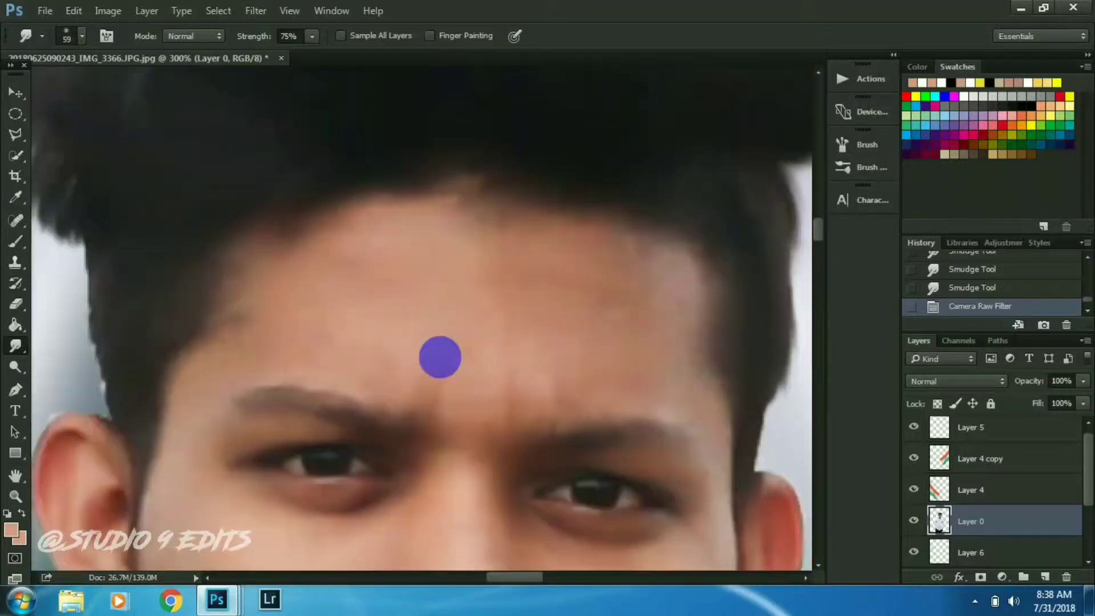
mouse_move(543, 362)
left_mouse_down()
mouse_move(641, 371)
mouse_move(599, 410)
left_mouse_up()
left_click(312, 36)
left_click(382, 297)
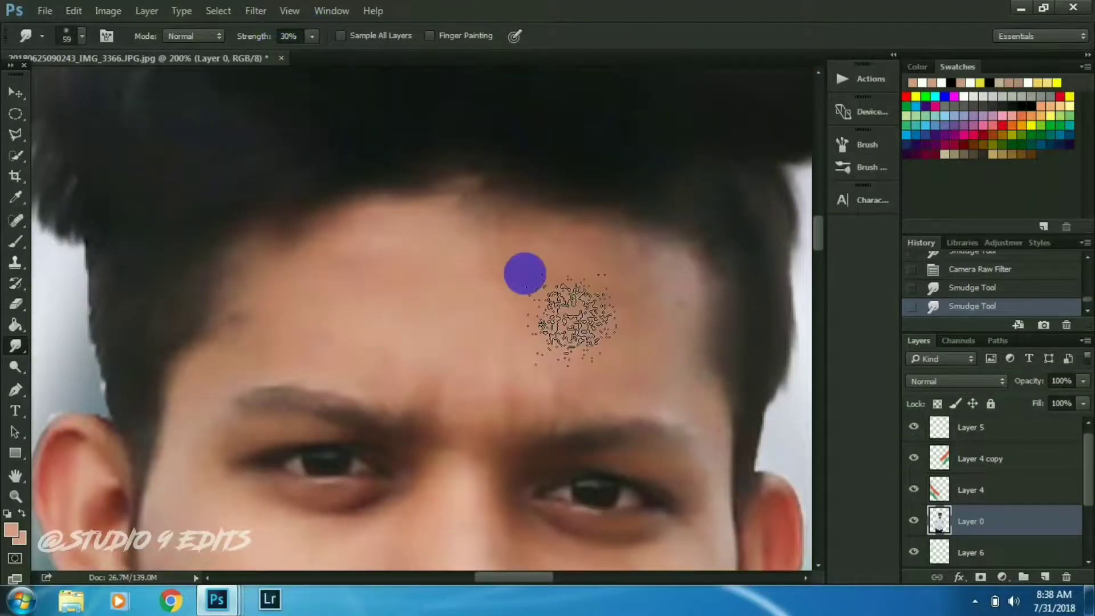
mouse_move(632, 364)
left_mouse_down()
mouse_move(435, 355)
mouse_move(342, 366)
mouse_move(472, 379)
mouse_move(683, 331)
left_mouse_up()
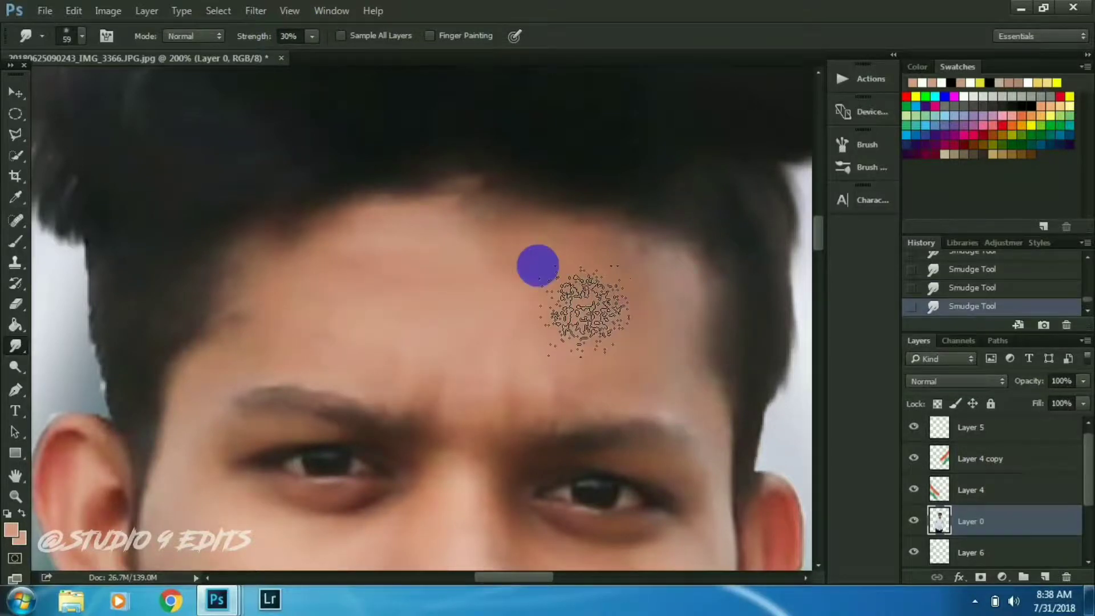
Blur the cheek and jaw skin with the Blur Tool at 44% strength
left_click_drag(436, 415, 504, 146)
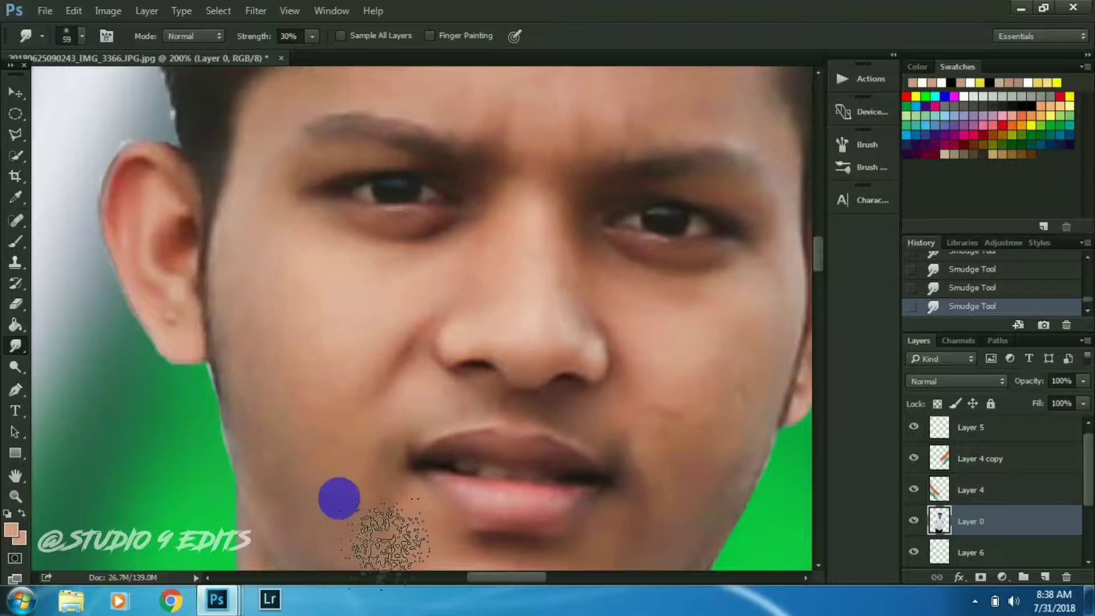
right_click(16, 346)
left_click(49, 348)
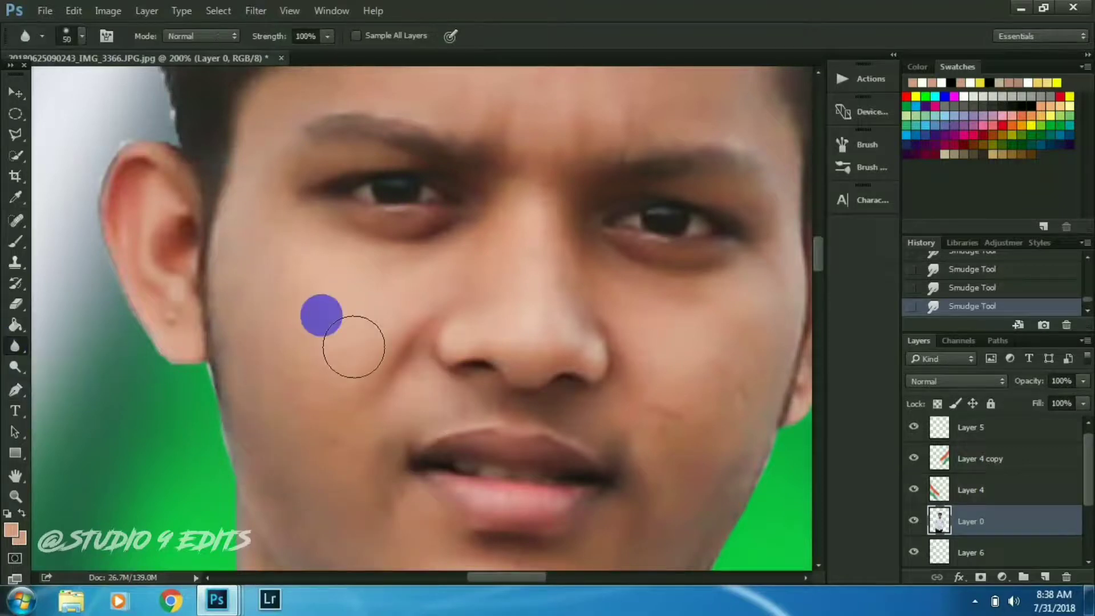
left_click(329, 36)
left_click_drag(298, 57, 274, 132)
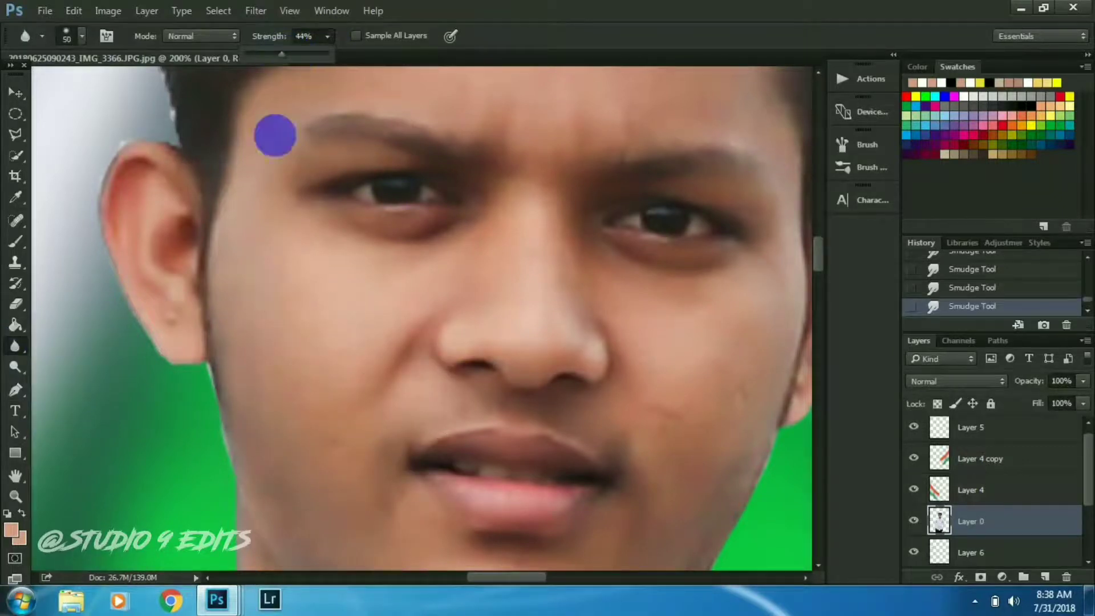
left_click_drag(294, 316, 374, 386)
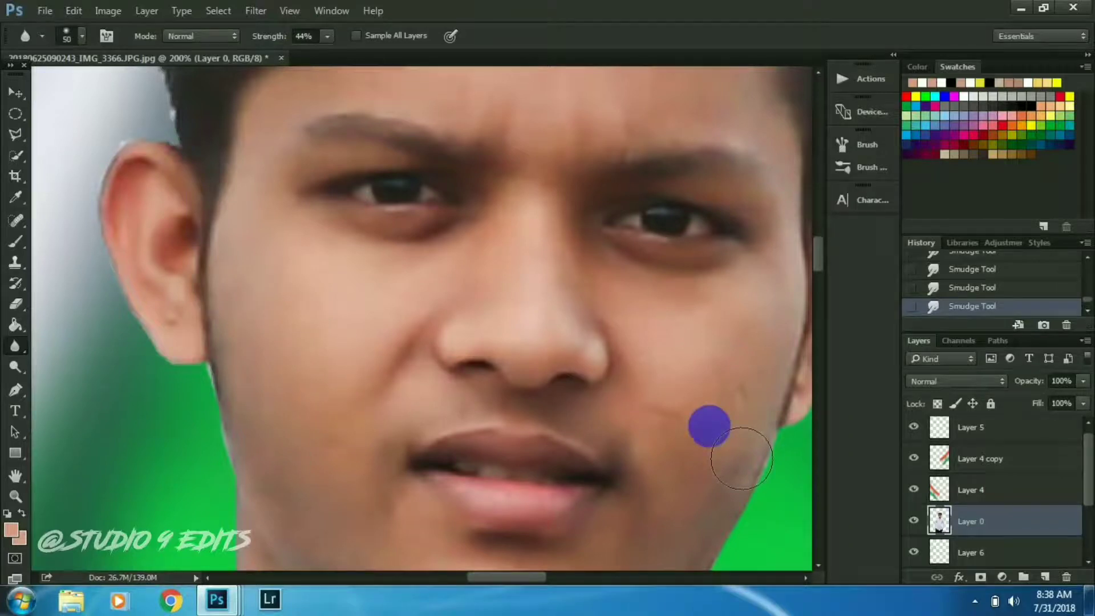
mouse_move(736, 450)
left_mouse_down()
mouse_move(714, 506)
mouse_move(746, 391)
left_mouse_up()
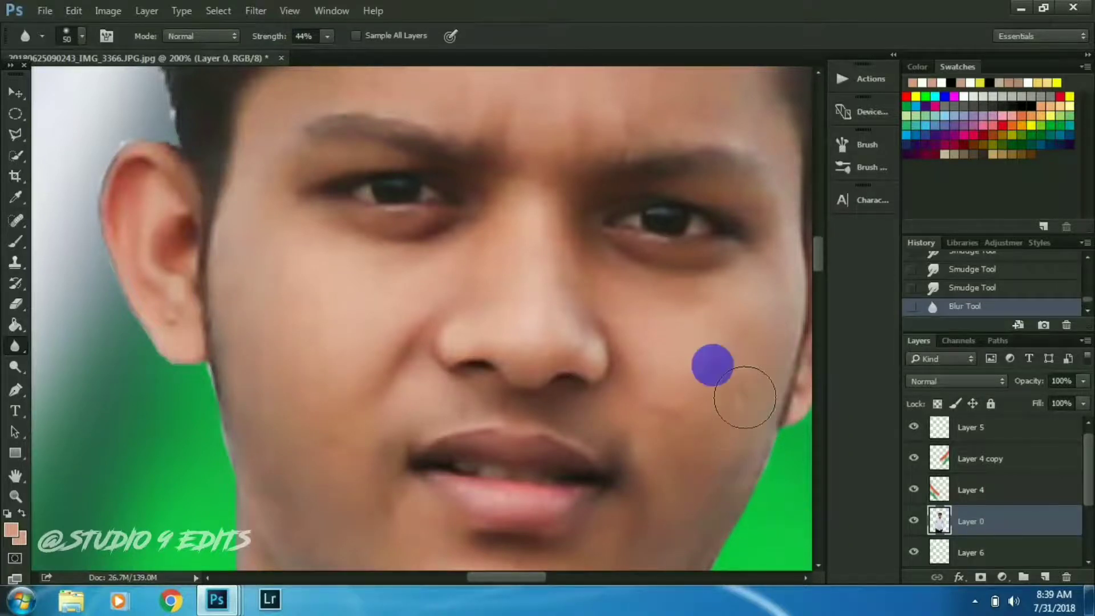
left_click_drag(561, 392, 573, 515)
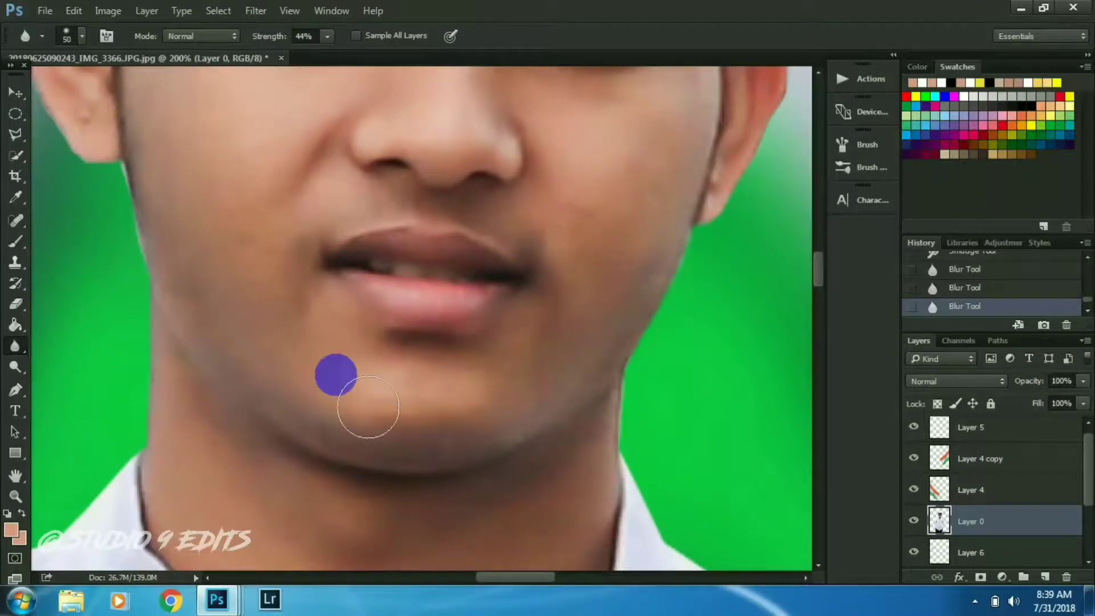
left_click_drag(384, 452, 505, 351)
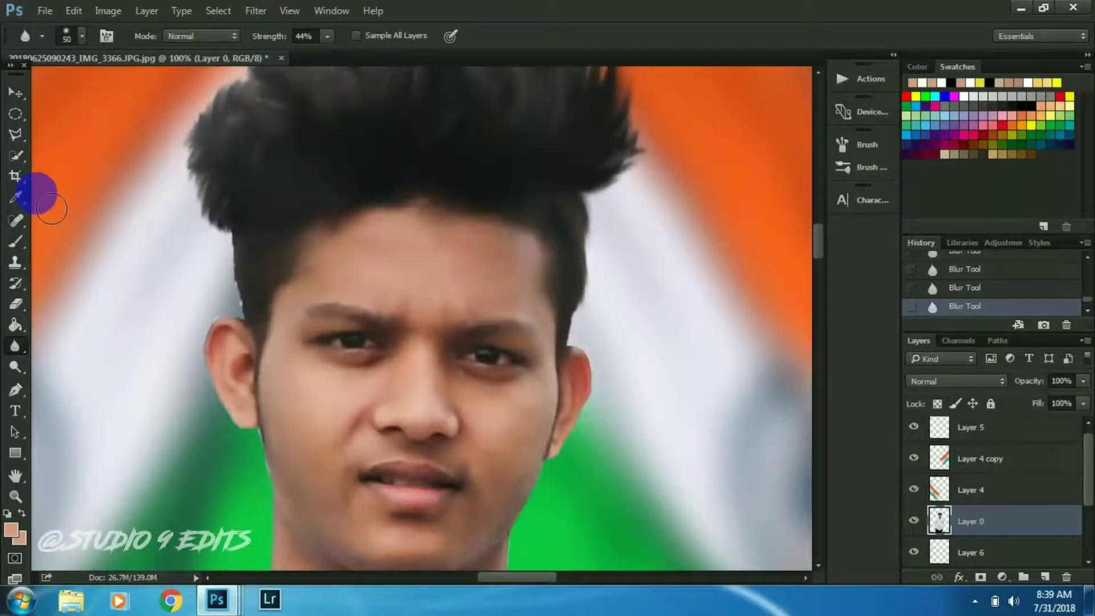
Paint skin tone over the forehead and cheek with a 43% opacity, 32% flow brush
left_click(15, 241)
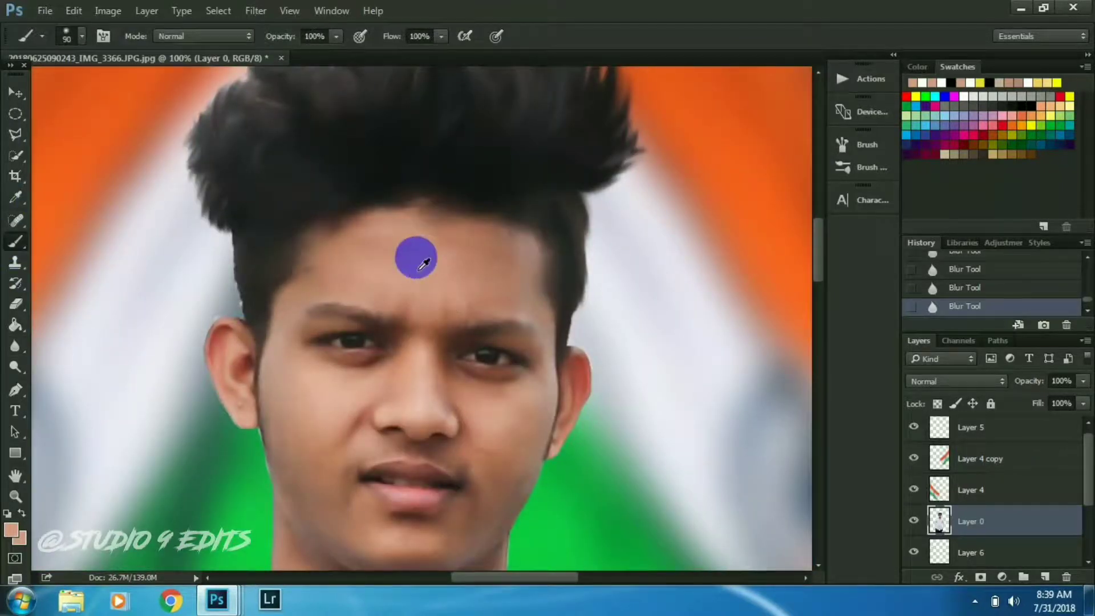
left_click_drag(282, 50, 297, 52)
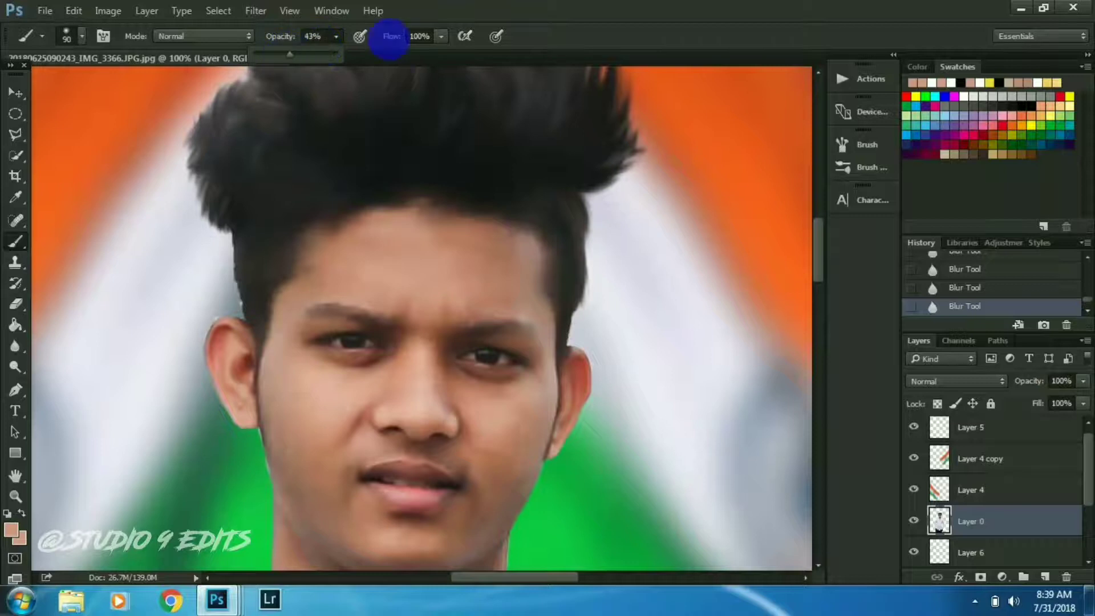
left_click(430, 42)
left_click(387, 54)
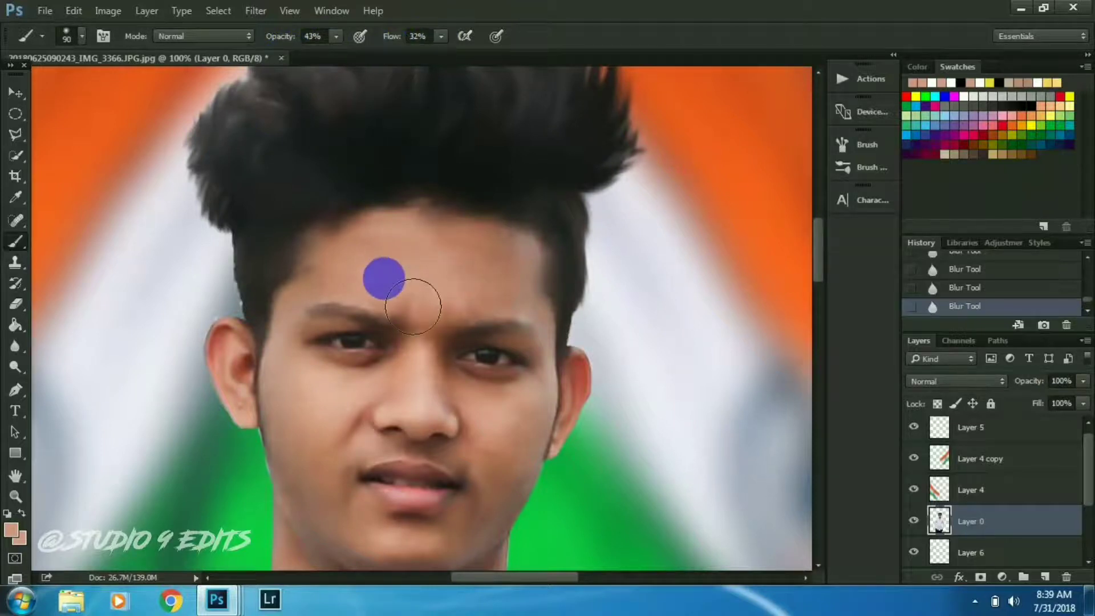
mouse_move(421, 379)
left_mouse_down()
mouse_move(335, 477)
mouse_move(328, 533)
mouse_move(487, 426)
mouse_move(485, 475)
mouse_move(440, 489)
mouse_move(374, 482)
mouse_move(405, 563)
mouse_move(468, 545)
left_mouse_up()
Resize the brush to 100 and paint skin tone along both jaws and the ear
scroll(485, 475, "down", 3)
key("bracketright")
key("bracketright")
key("bracketright")
key("bracketleft")
key("bracketleft")
key("bracketleft")
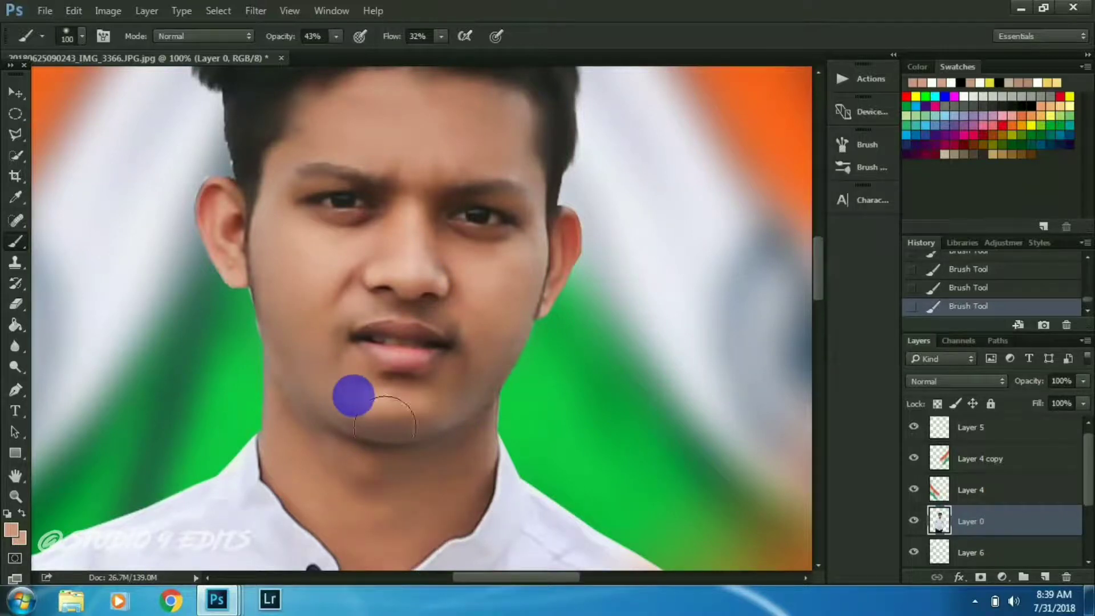
mouse_move(504, 400)
left_mouse_down()
mouse_move(509, 357)
mouse_move(585, 293)
mouse_move(588, 276)
mouse_move(589, 323)
left_mouse_up()
left_click_drag(257, 227, 273, 306)
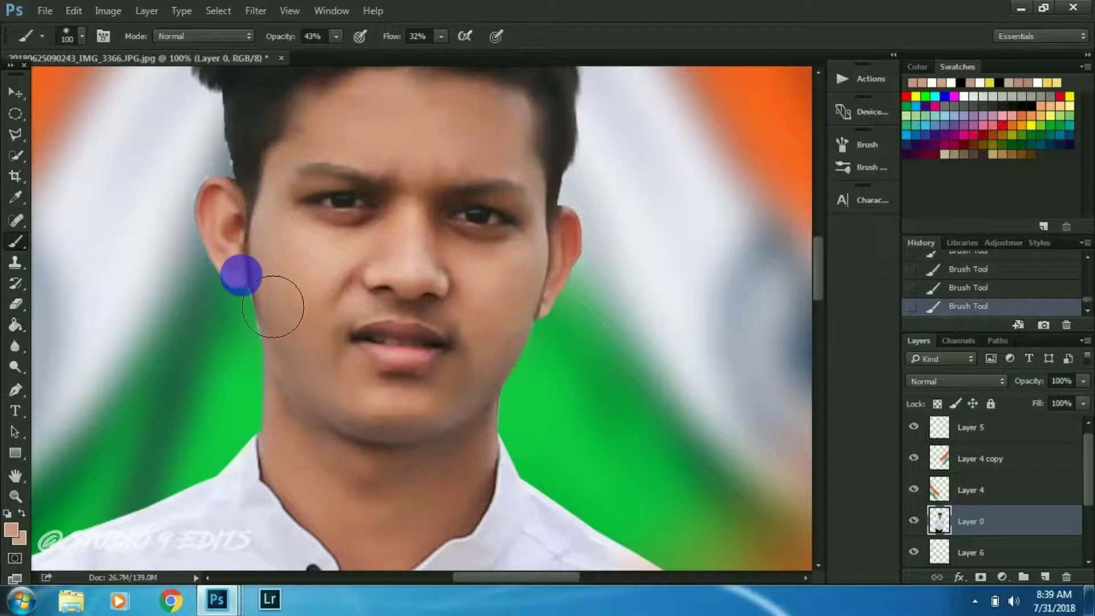
Paint skin tone across the cheeks and chin, and from the nose to the forehead
key("ctrl+0")
key("ctrl+plus")
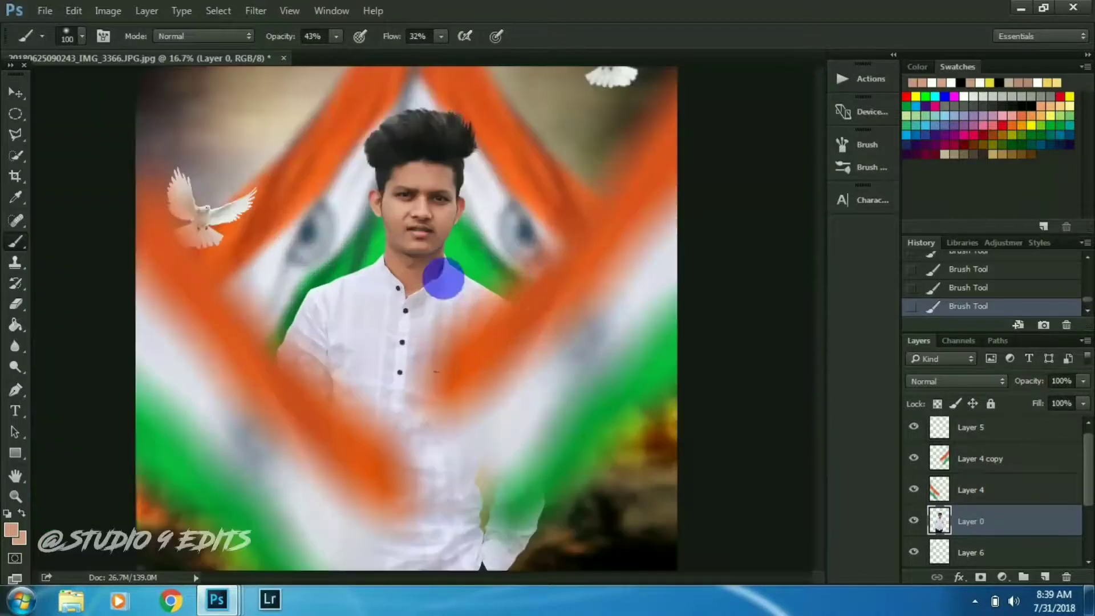
scroll(464, 207, "up", 1)
scroll(470, 183, "up", 1)
scroll(508, 166, "up", 1)
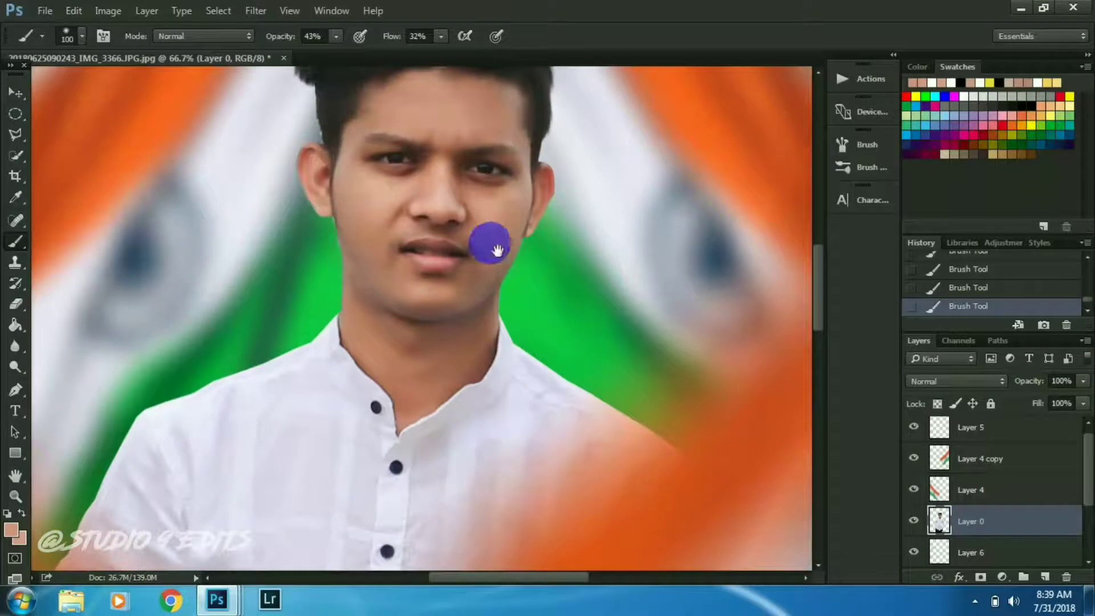
left_click_drag(526, 248, 394, 267)
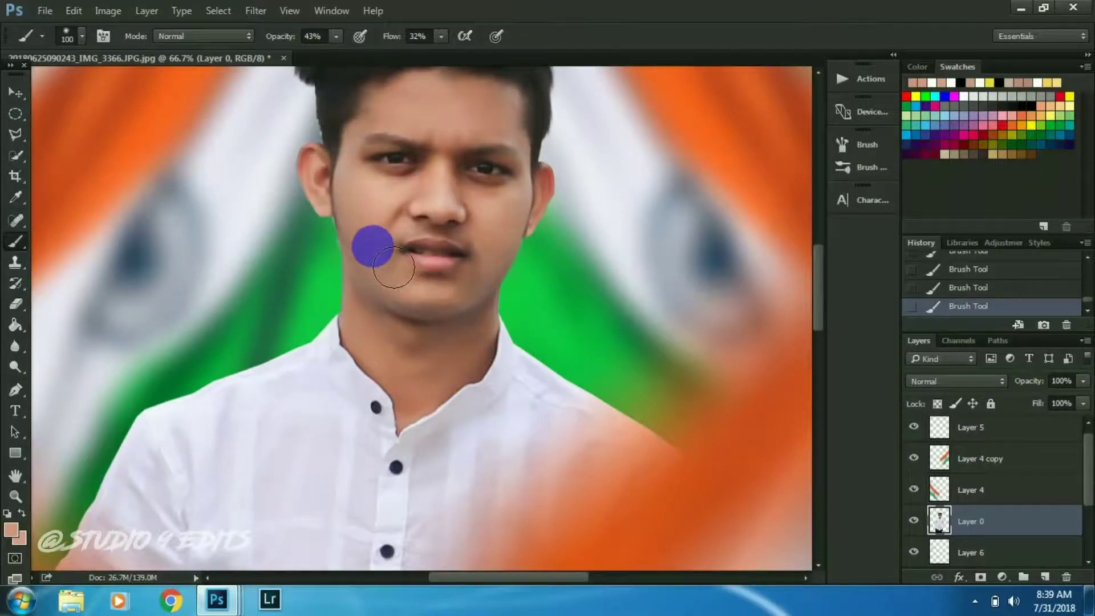
mouse_move(415, 215)
left_mouse_down()
mouse_move(502, 146)
mouse_move(462, 144)
mouse_move(408, 347)
mouse_move(425, 392)
left_mouse_up()
Restore the lips with the History Brush at 100% opacity and flow, then view the whole image
left_click(15, 284)
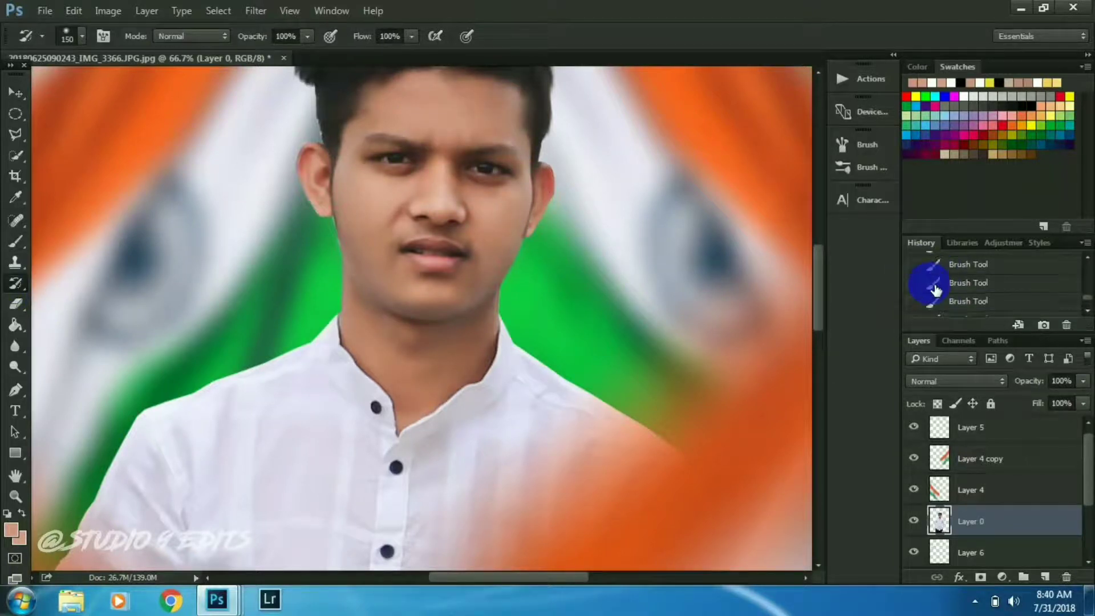
left_click_drag(1087, 292, 1086, 289)
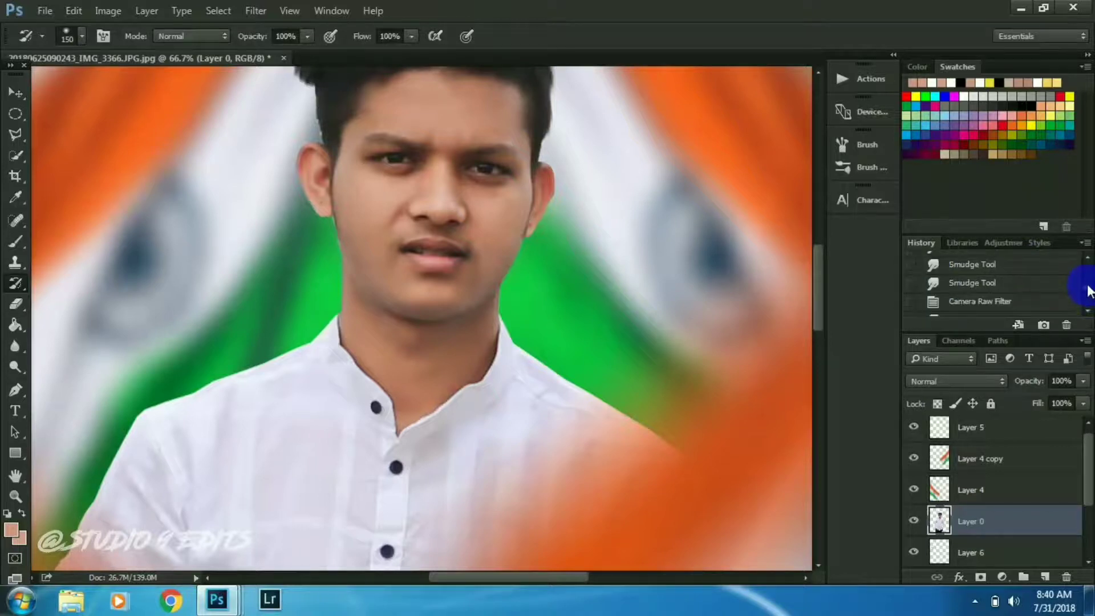
mouse_move(479, 285)
left_mouse_down()
mouse_move(496, 288)
mouse_move(446, 284)
left_mouse_up()
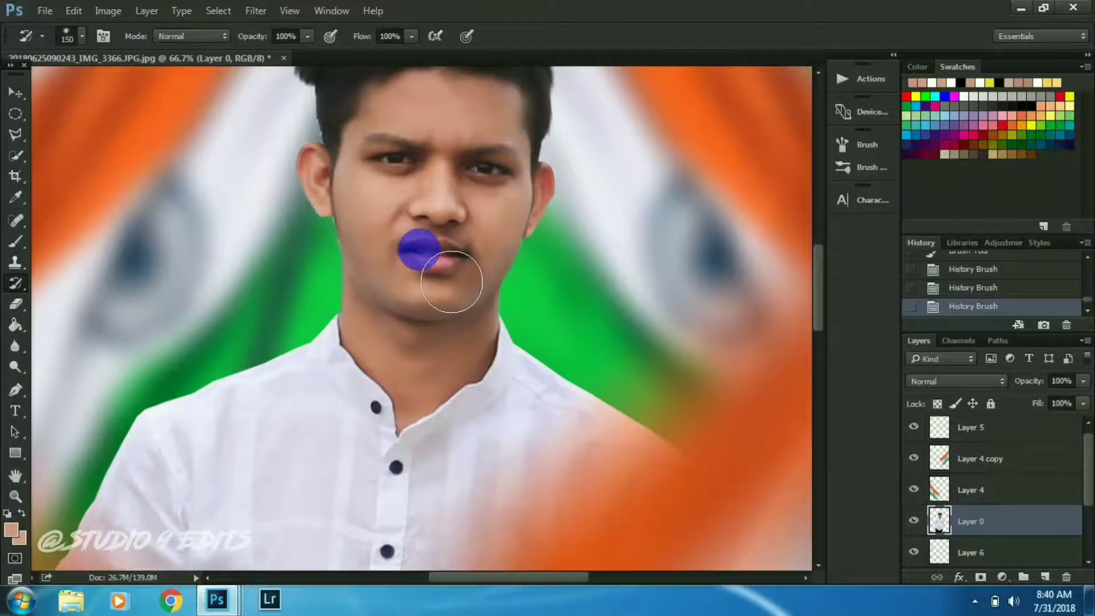
key("ctrl+0")
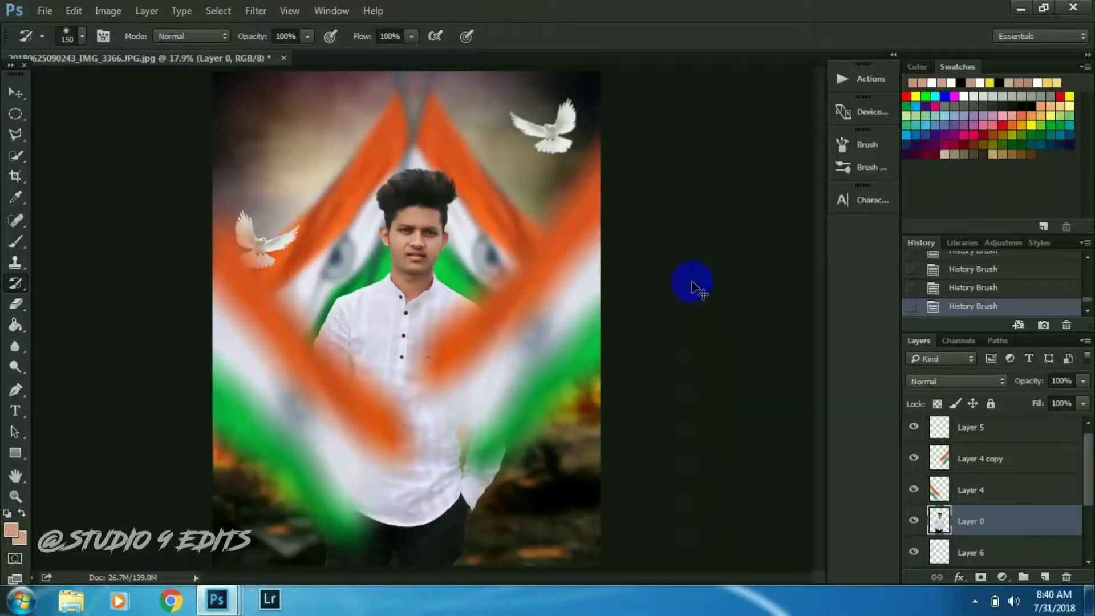
key("ctrl+minus")
key("ctrl+minus")
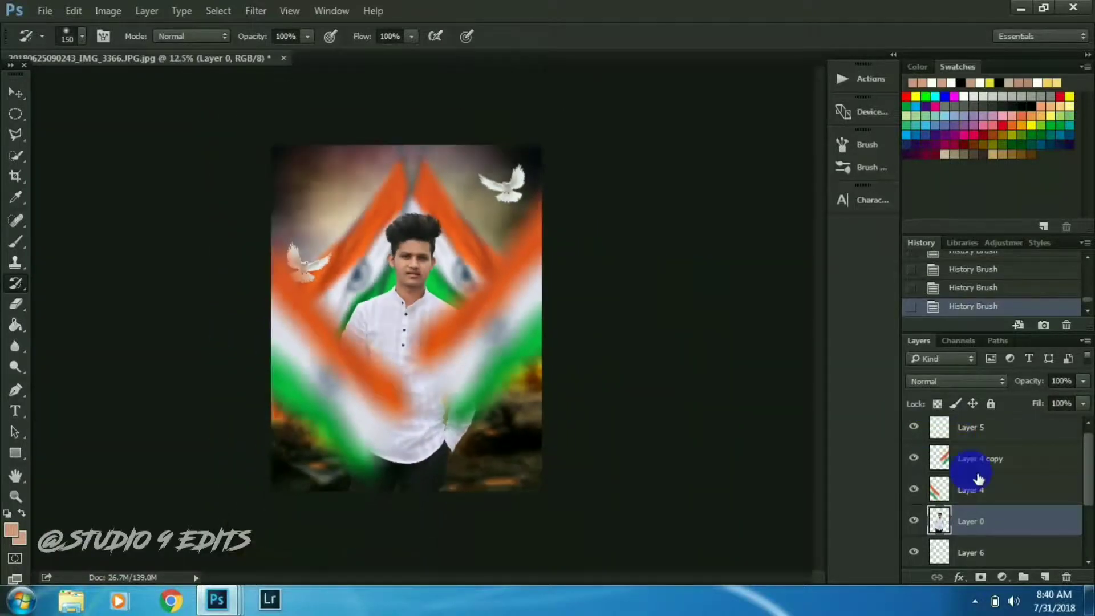
key("ctrl+plus")
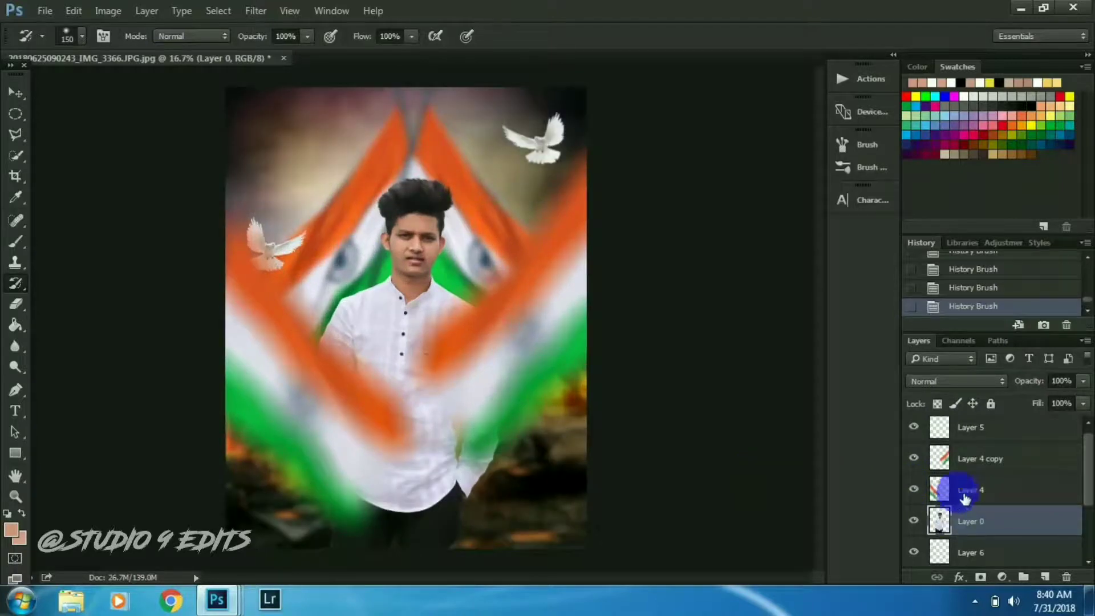
scroll(964, 499, "down", 3)
Create a new layer and paint a large white dab over the head area
left_click(1045, 577)
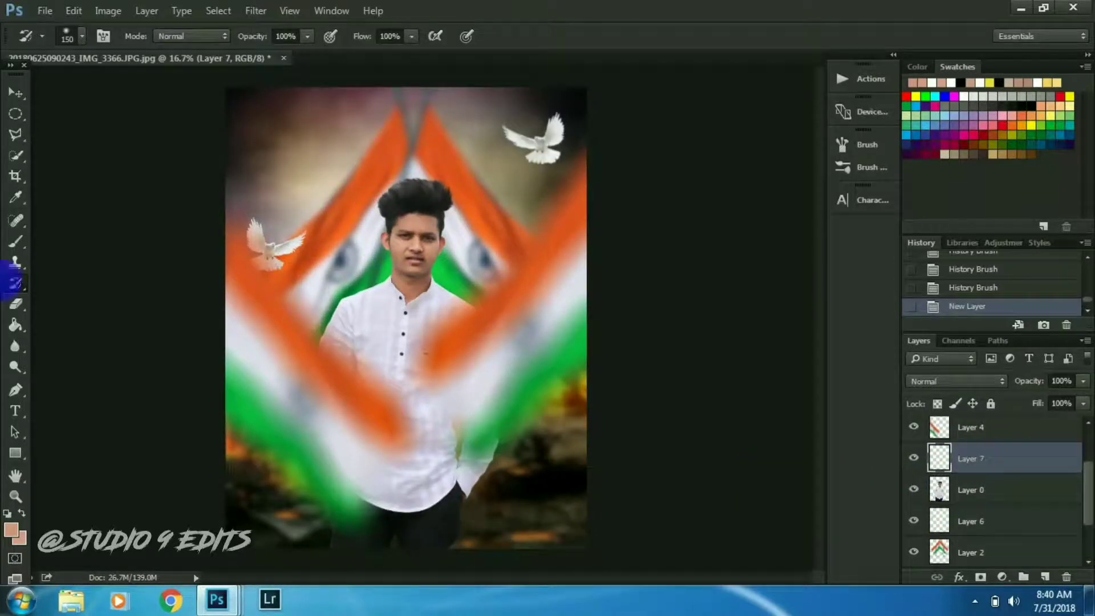
left_click(16, 245)
left_click(334, 251)
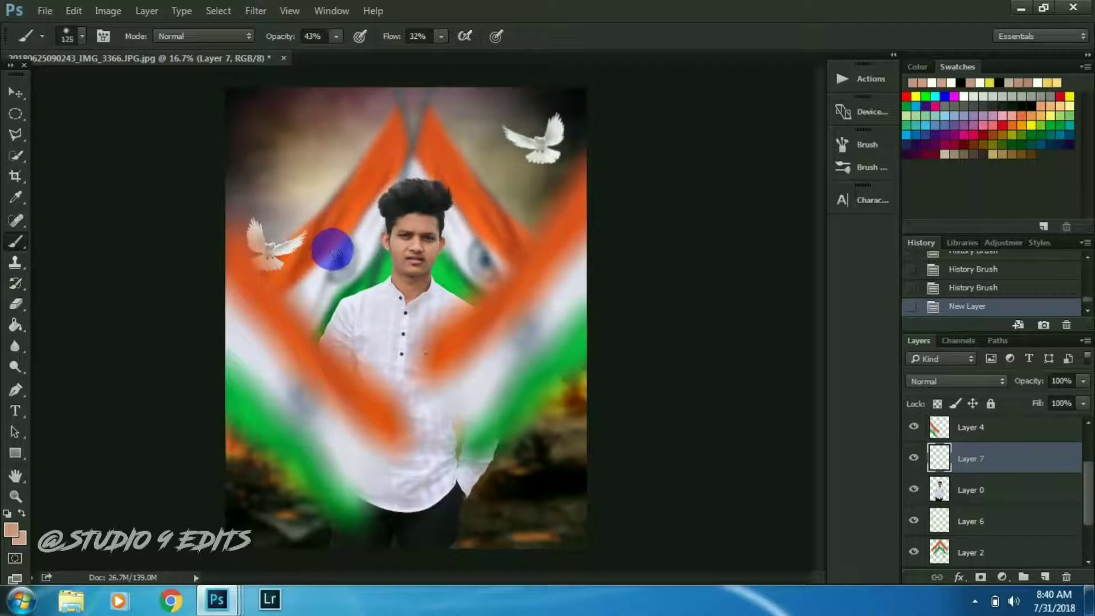
left_click(15, 533)
left_click(456, 137)
key("Return")
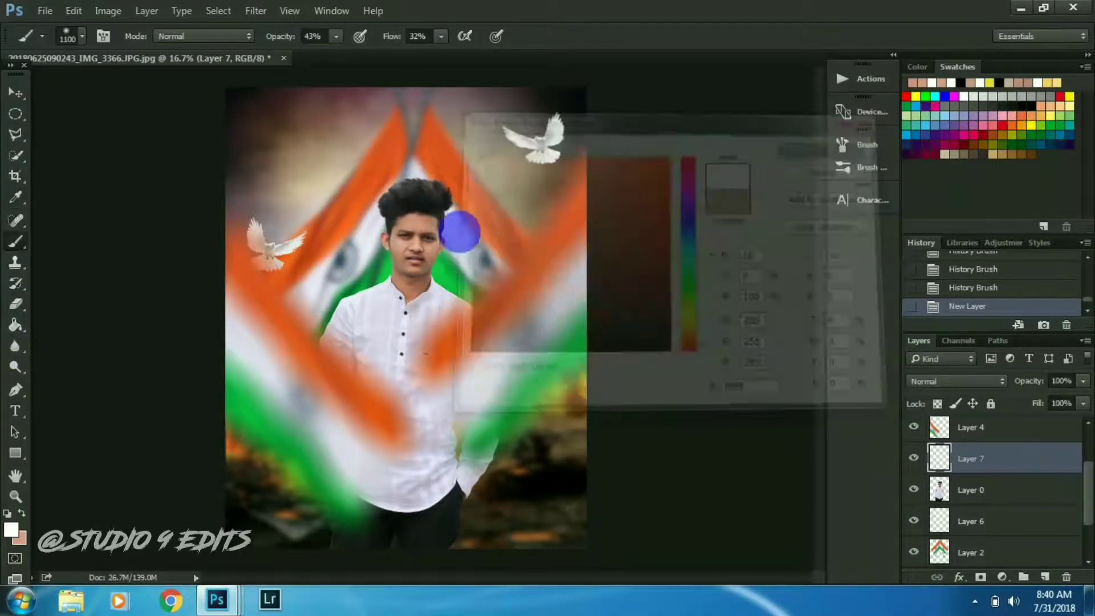
left_click(411, 228)
Move Layer 7 down the stack, reposition the glow, and set it to Screen blending
left_click_drag(999, 465, 1008, 543)
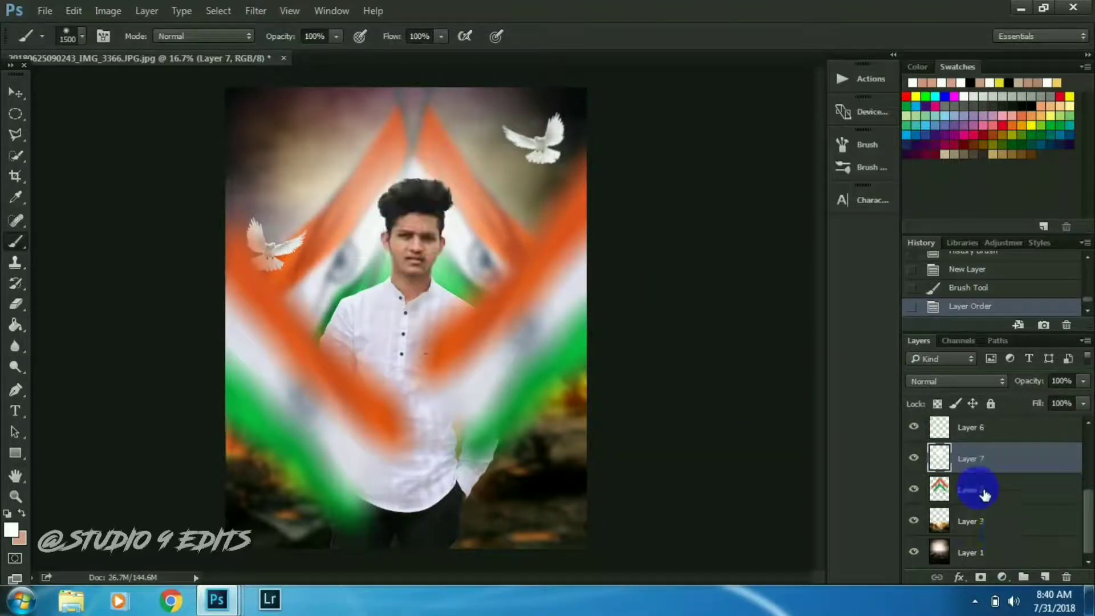
left_click(16, 91)
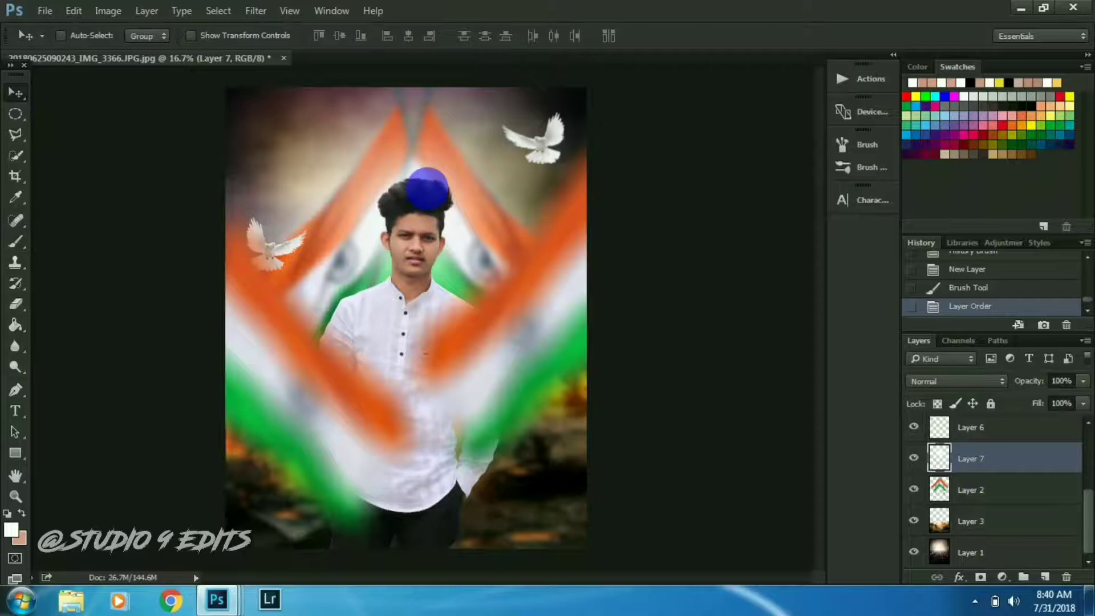
left_click_drag(424, 164, 422, 166)
left_click(939, 376)
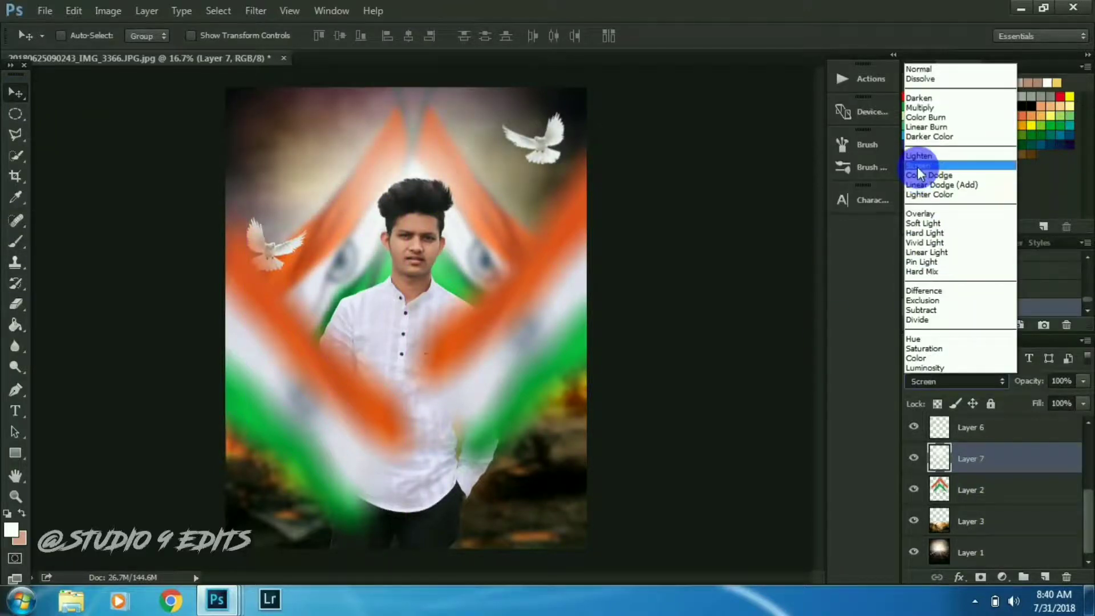
left_click(917, 167)
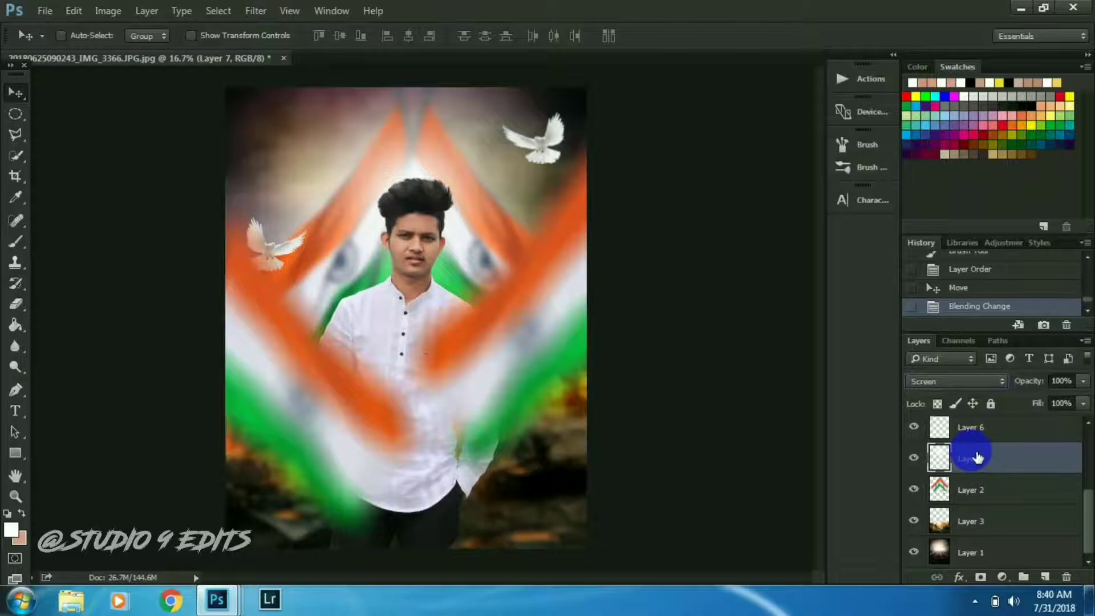
key("ctrl+minus")
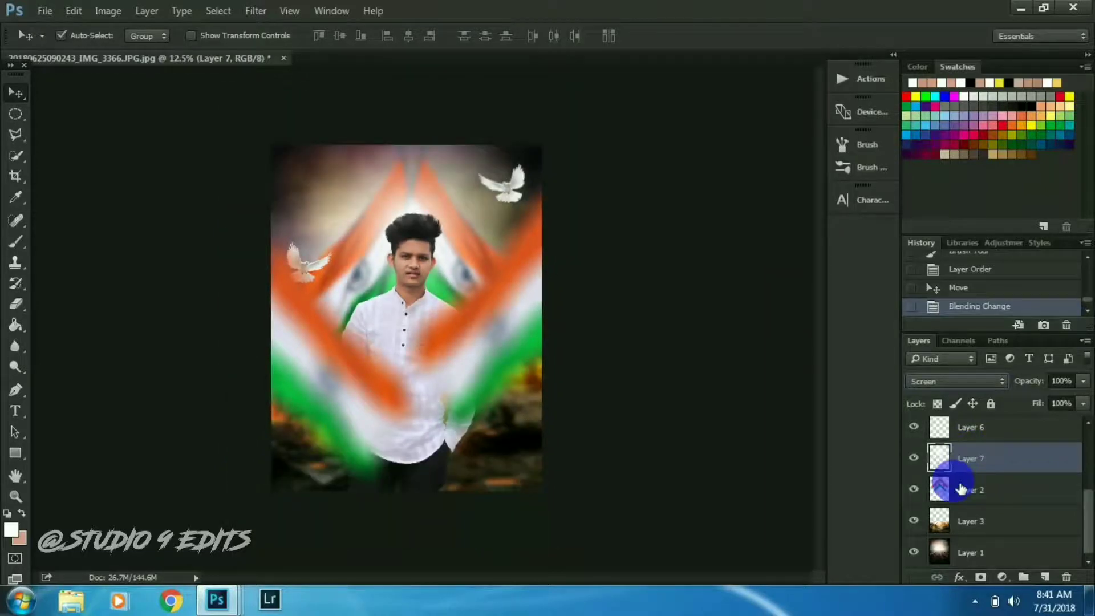
left_click(966, 440)
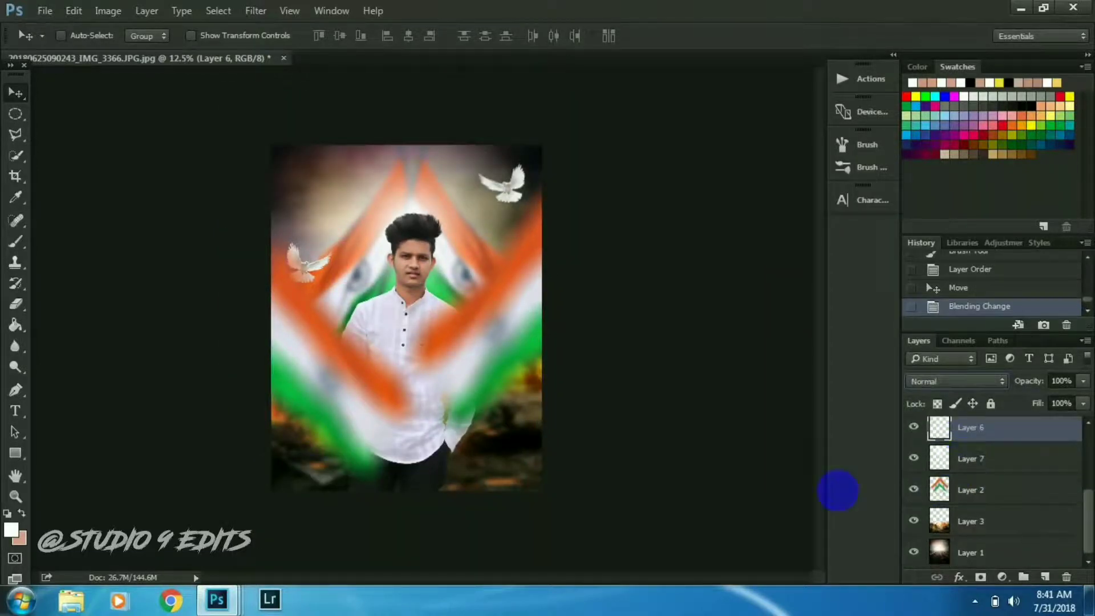
Zoom in on the lower image and set up a smaller Eraser on Layer 0
key("ctrl+plus")
key("ctrl+plus")
scroll(548, 239, "down", 5)
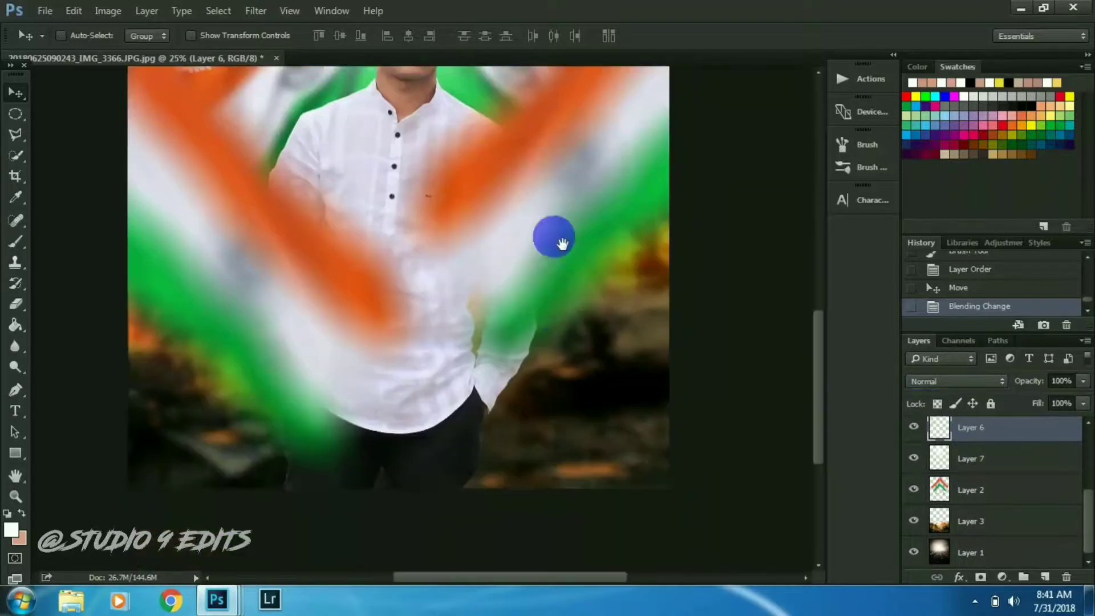
key("ctrl+plus")
key("ctrl+plus")
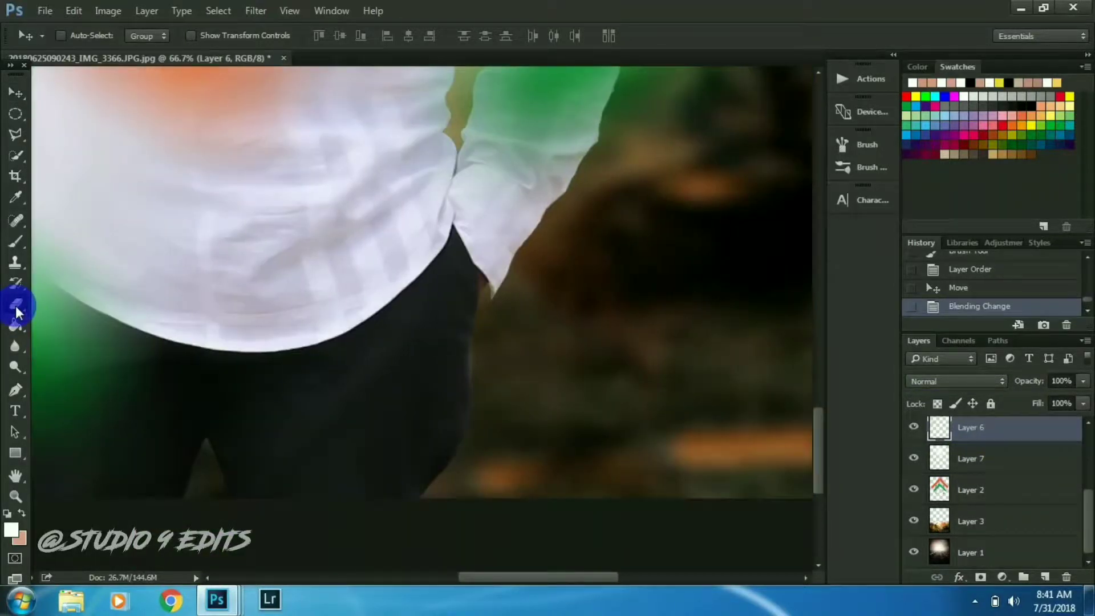
left_click(16, 306)
scroll(964, 486, "up", 3)
left_click(968, 493)
key("bracketleft")
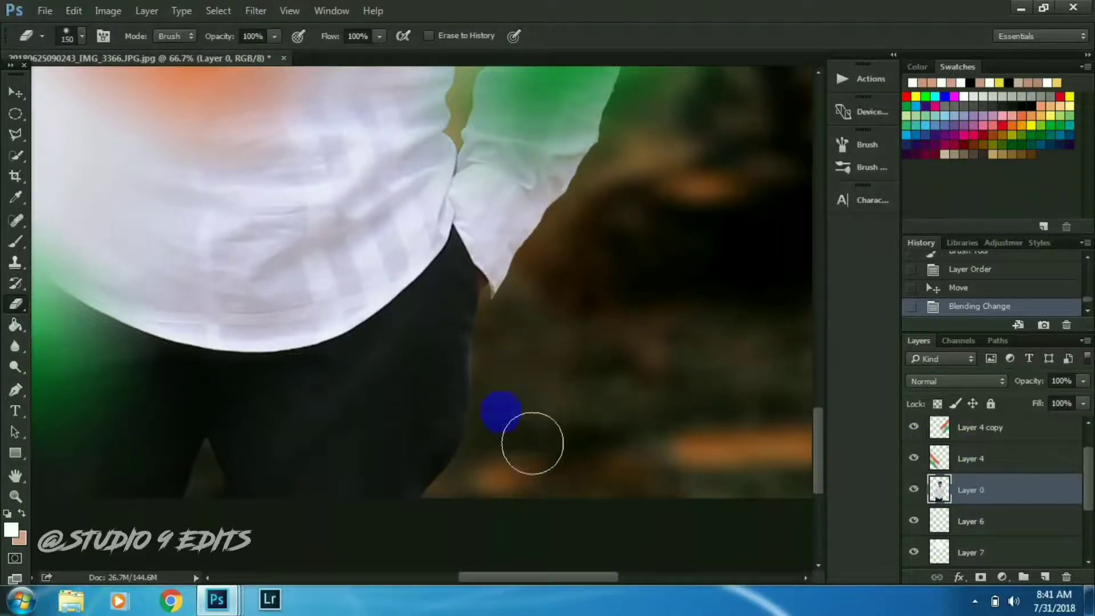
right_click(616, 384)
Erase the leftover background fringe beside the trousers on Layer 0
left_click(569, 398)
left_click_drag(536, 384, 534, 409)
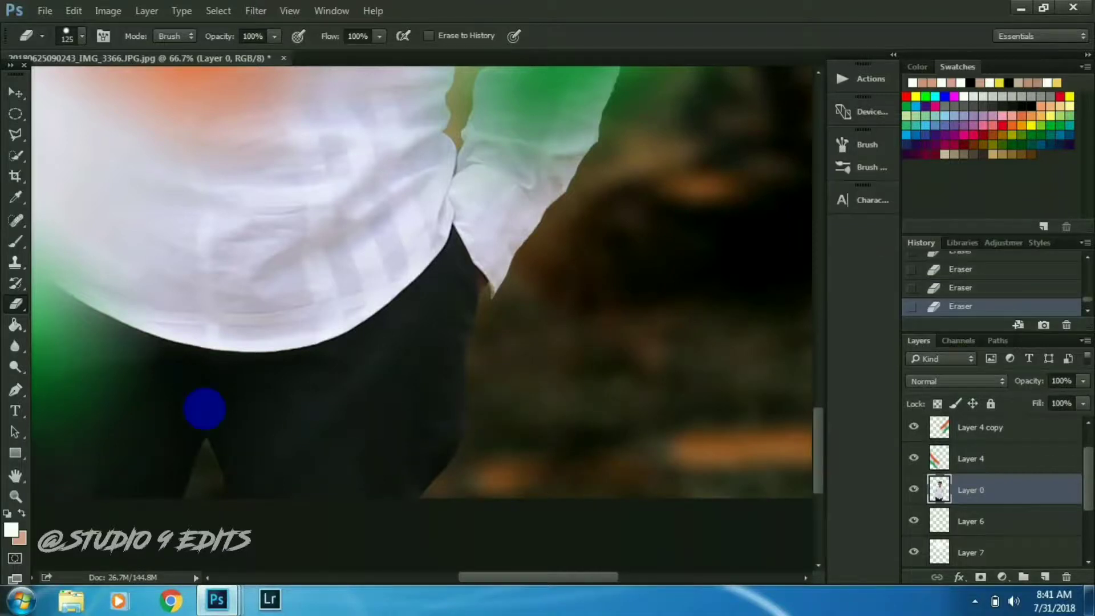
left_click_drag(204, 409, 597, 329)
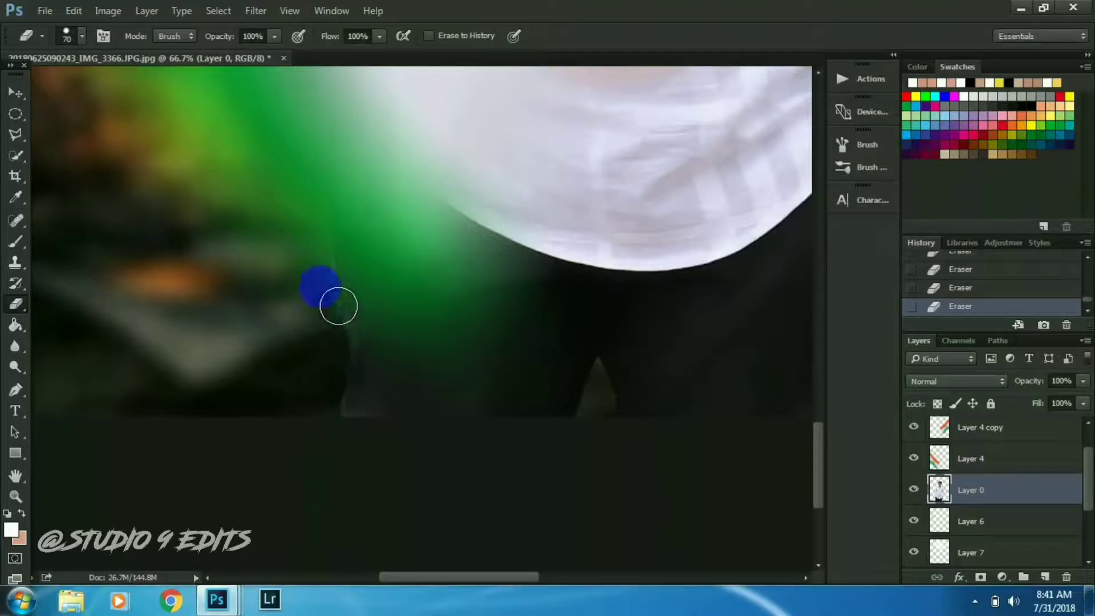
scroll(394, 342, "up", 5)
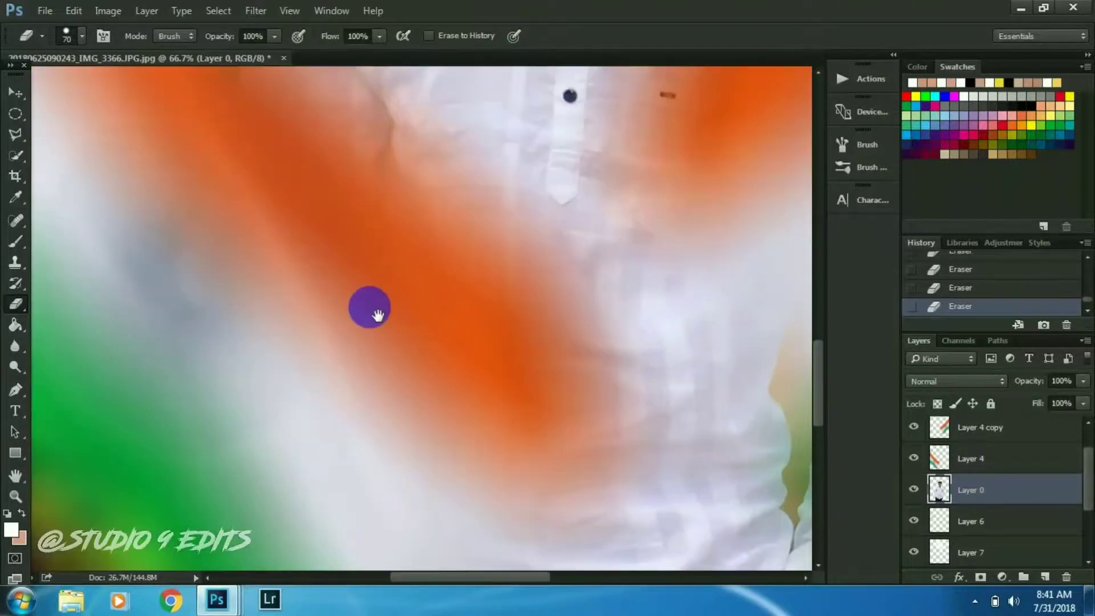
scroll(472, 224, "down", 5)
scroll(362, 447, "up", 5)
scroll(519, 273, "up", 5)
scroll(634, 142, "up", 1)
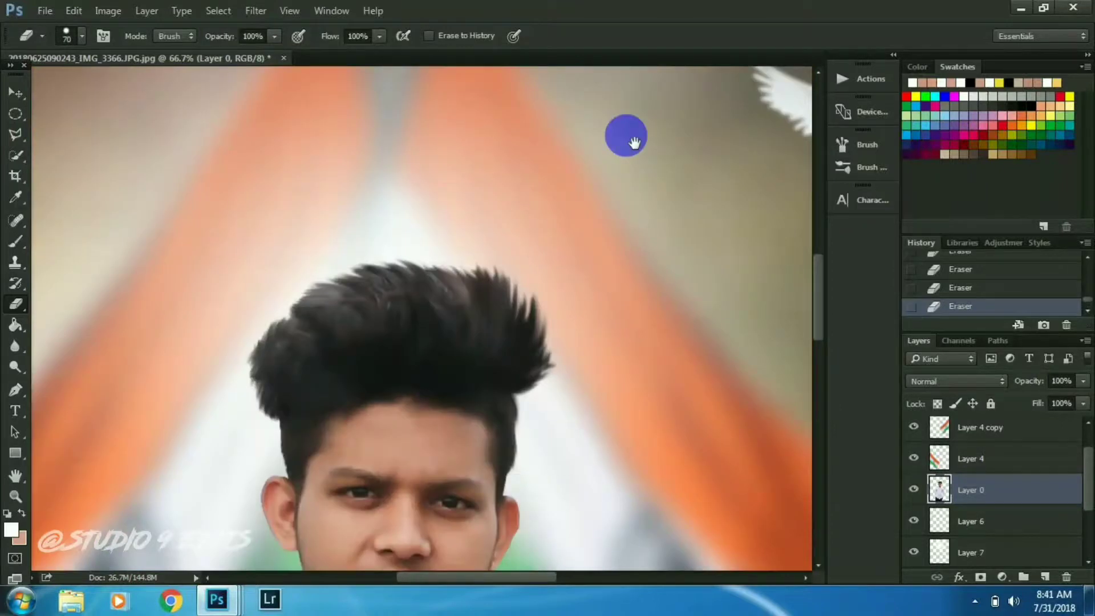
scroll(616, 293, "down", 3)
scroll(580, 176, "down", 5)
Blur the ear and hair edges and the outline from the ear down to the collar
left_click(16, 346)
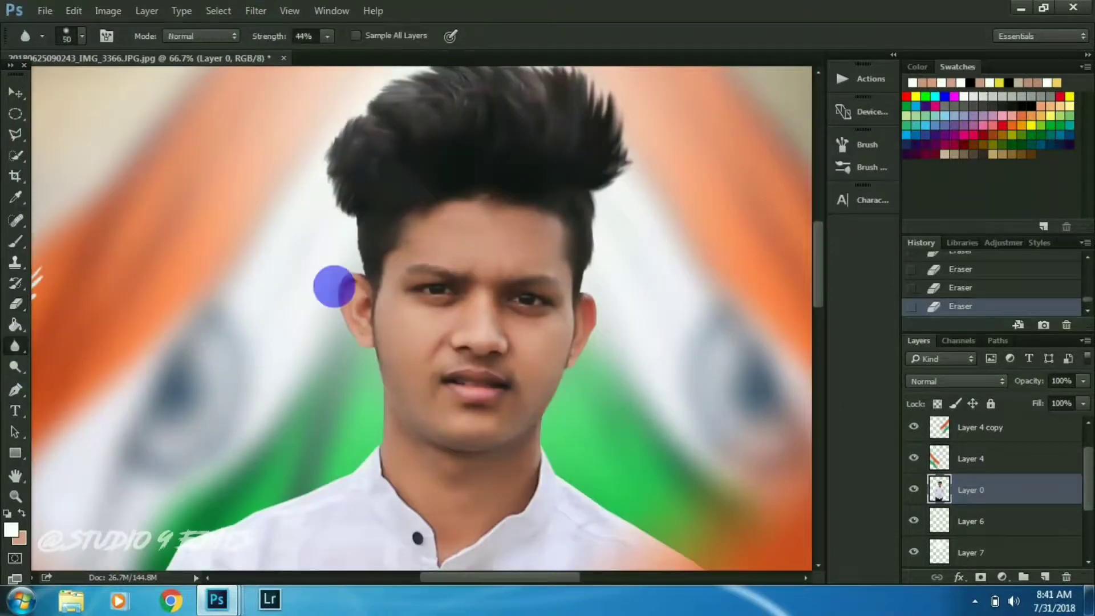
left_click_drag(351, 289, 368, 349)
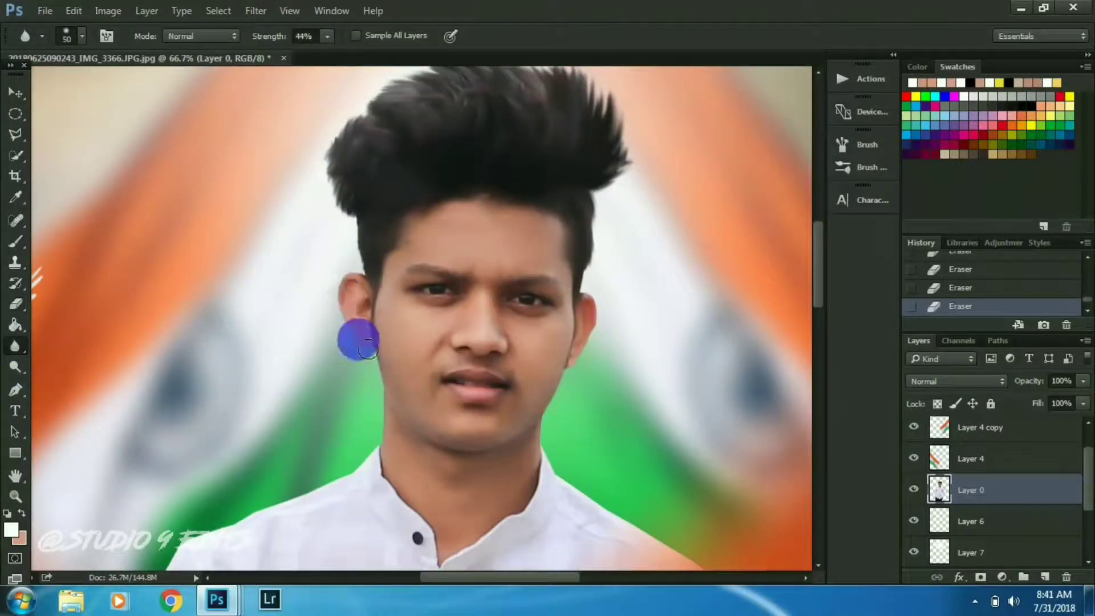
mouse_move(343, 267)
left_mouse_down()
mouse_move(364, 478)
mouse_move(472, 433)
left_mouse_up()
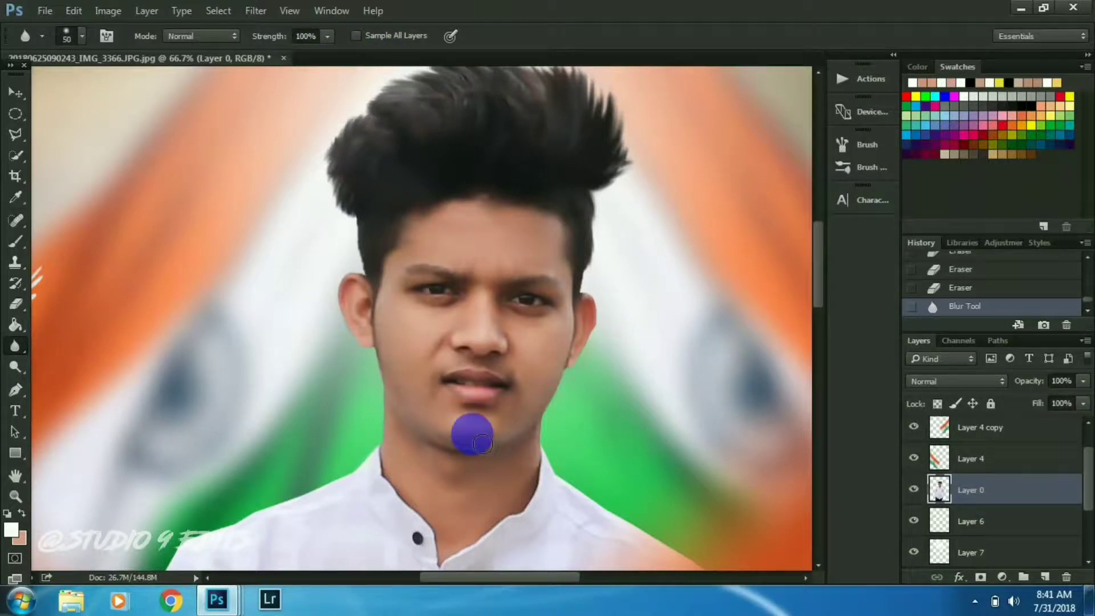
mouse_move(577, 368)
left_mouse_down()
mouse_move(597, 259)
mouse_move(659, 539)
left_mouse_up()
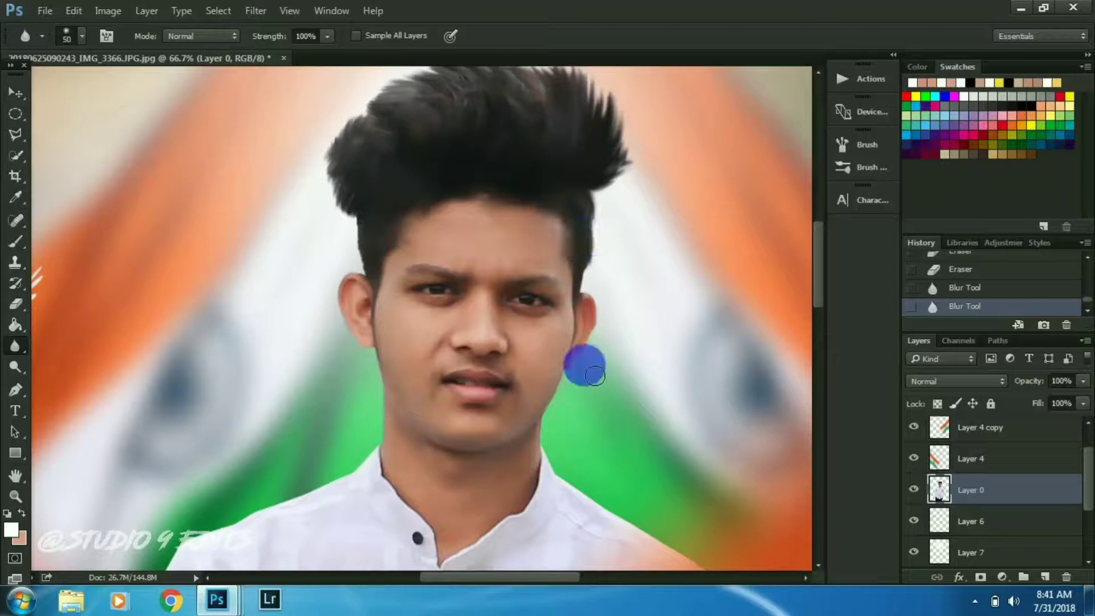
scroll(570, 400, "down", 5)
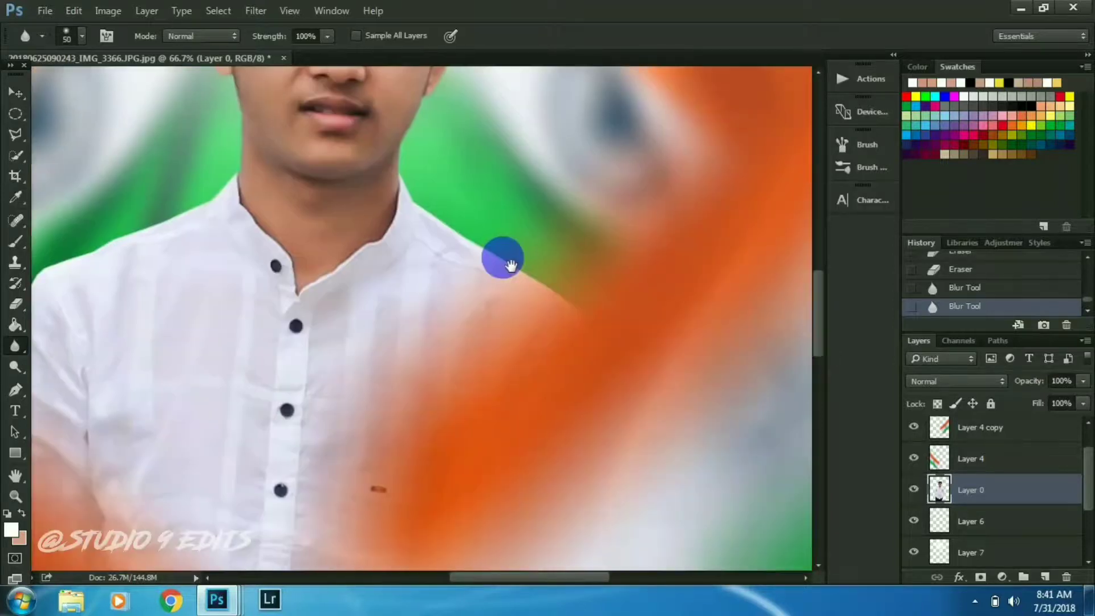
scroll(456, 188, "right", 3)
scroll(428, 177, "down", 3)
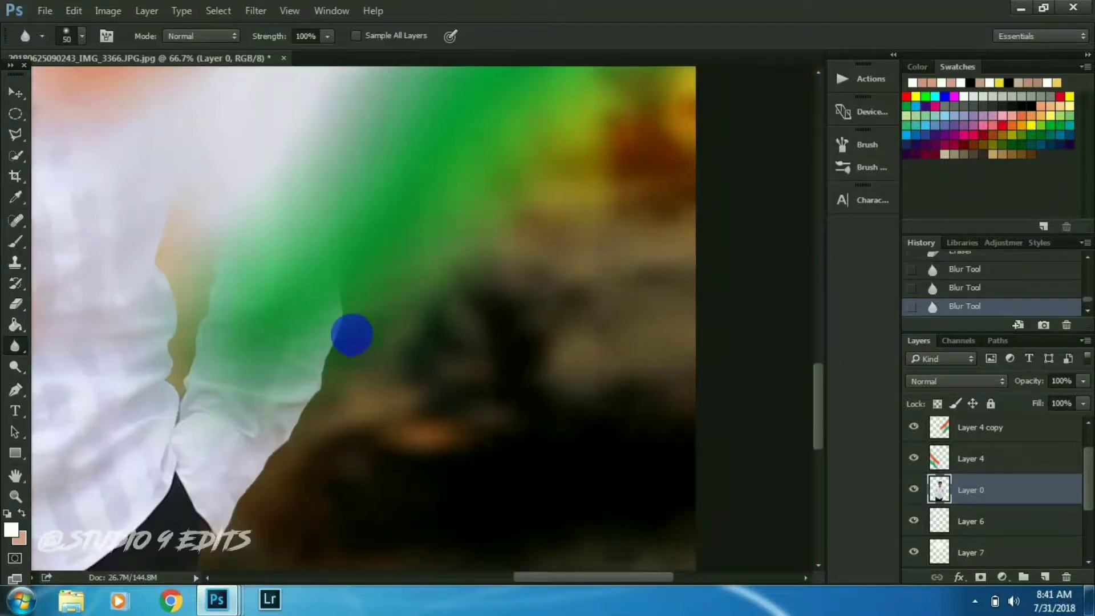
scroll(352, 335, "up", 1)
Enlarge the Blur brush to 70 and soften the vest and shirt edges
key("bracketright")
key("bracketright")
scroll(410, 291, "up", 3)
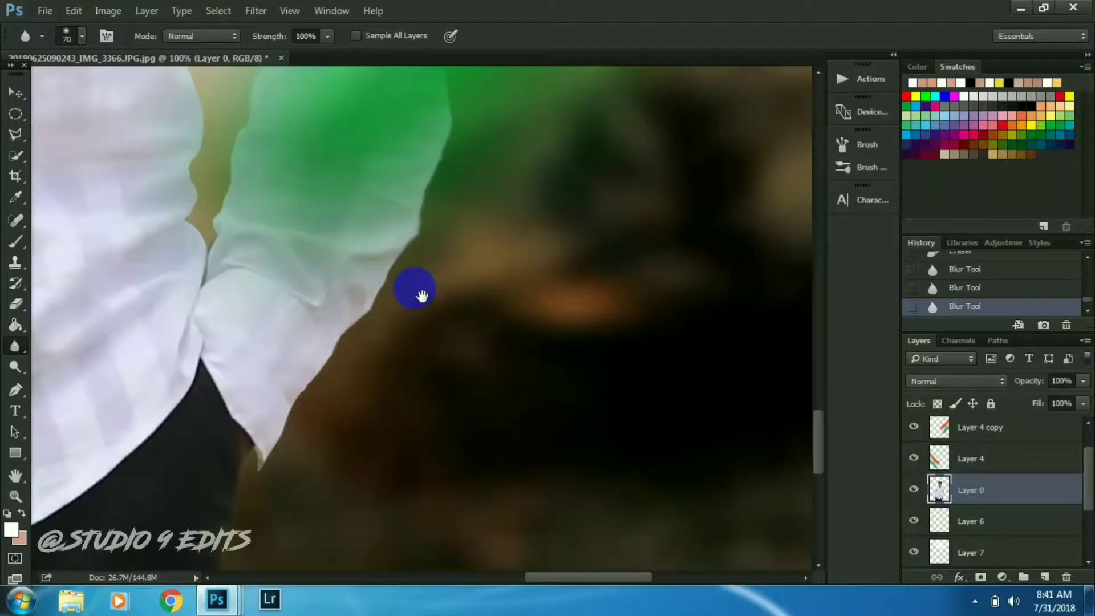
mouse_move(254, 489)
left_mouse_down()
mouse_move(284, 387)
mouse_move(358, 285)
left_mouse_up()
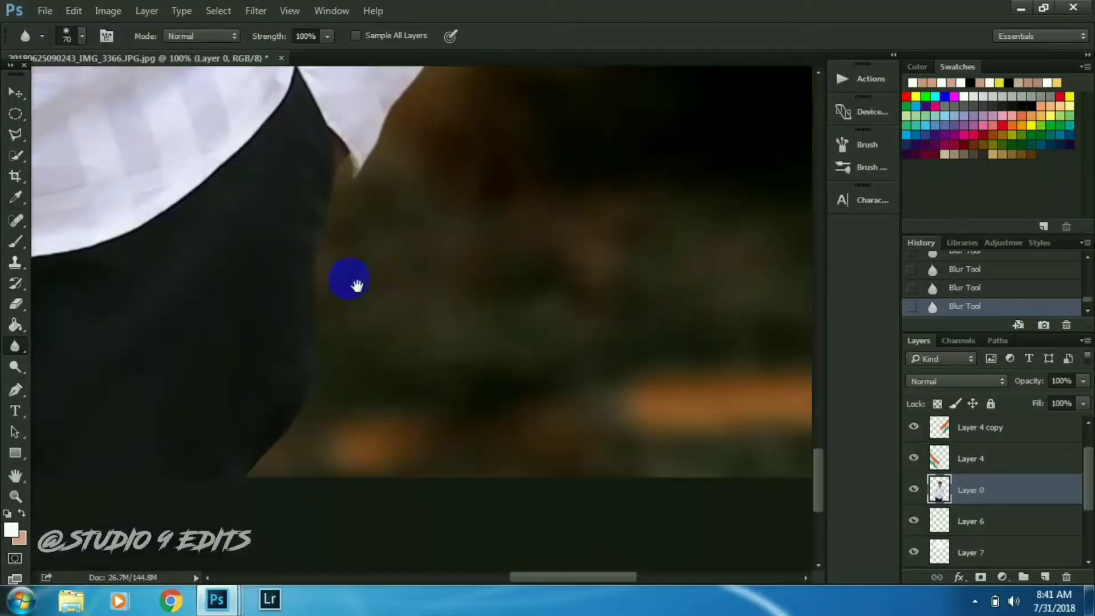
left_click_drag(255, 543, 610, 406)
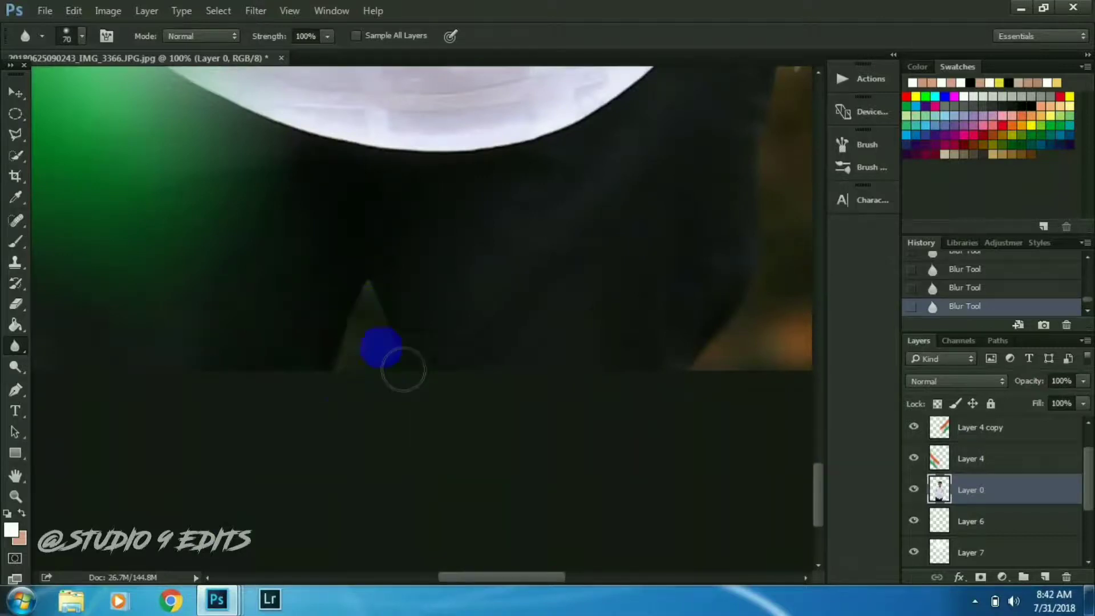
left_click_drag(404, 371, 751, 389)
mouse_move(431, 369)
left_mouse_down()
mouse_move(420, 144)
mouse_move(460, 518)
left_mouse_up()
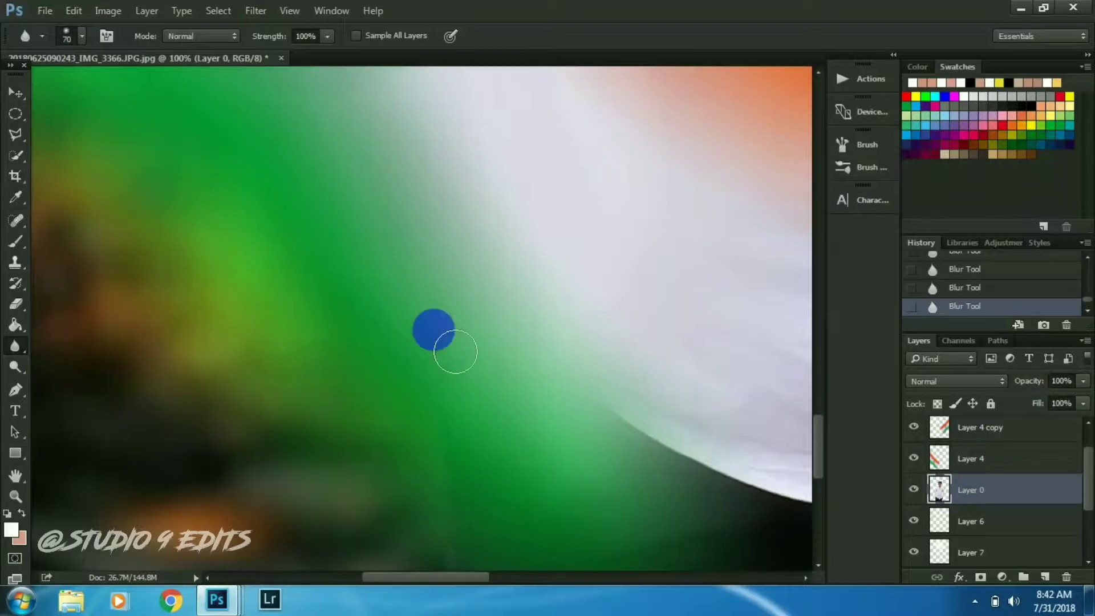
mouse_move(378, 360)
left_mouse_down()
mouse_move(433, 557)
mouse_move(448, 477)
mouse_move(471, 437)
mouse_move(426, 479)
mouse_move(624, 138)
mouse_move(379, 387)
mouse_move(466, 387)
left_mouse_up()
mouse_move(788, 86)
left_mouse_down()
mouse_move(544, 305)
mouse_move(502, 436)
left_mouse_up()
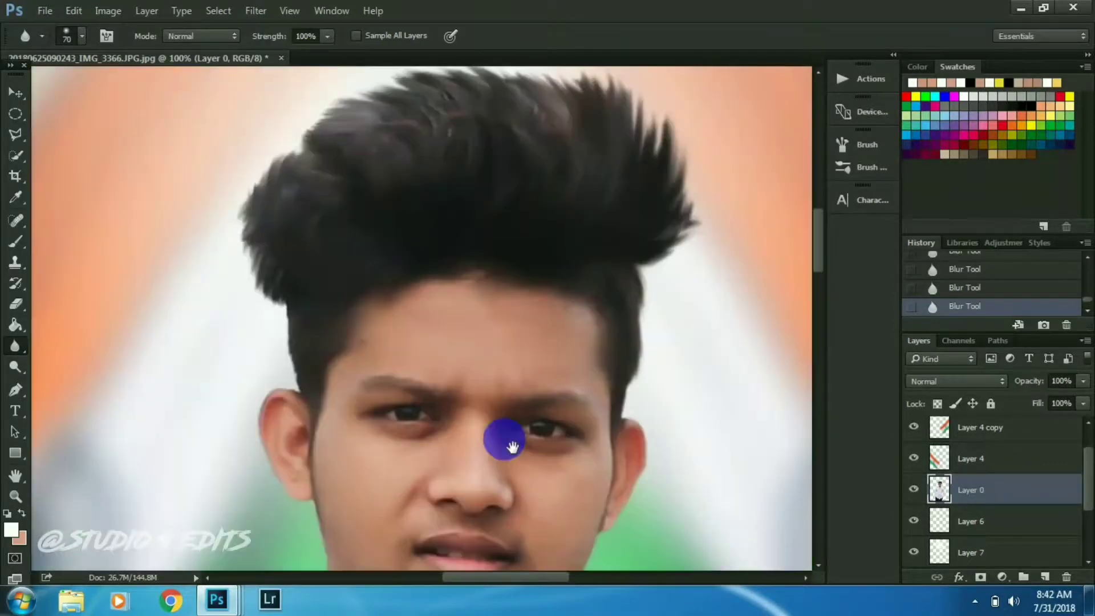
key("ctrl+minus")
key("ctrl+minus")
key("ctrl+minus")
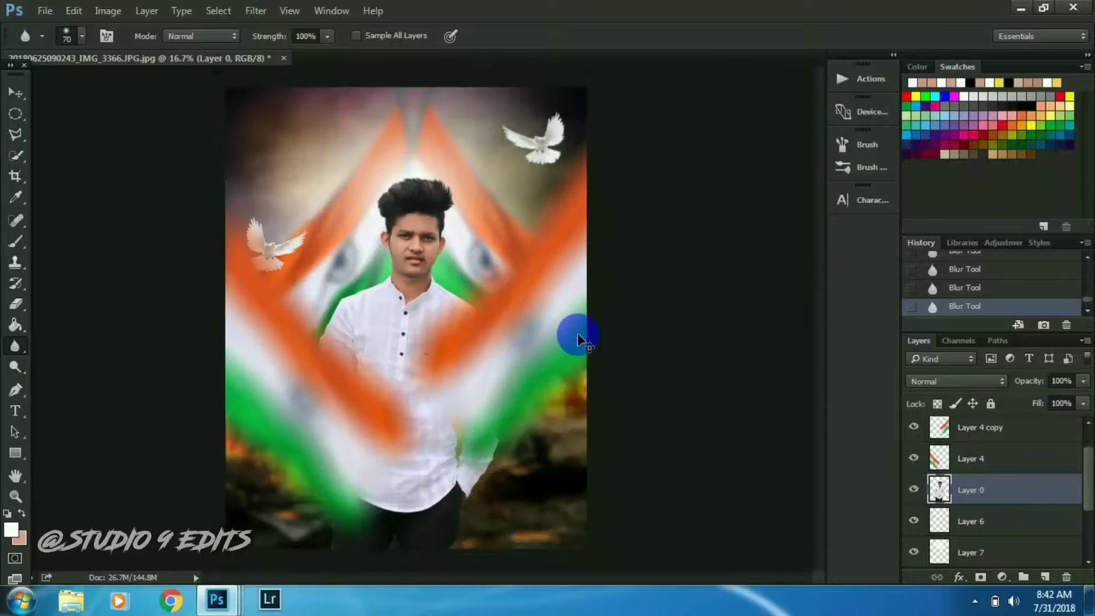
key("ctrl+plus")
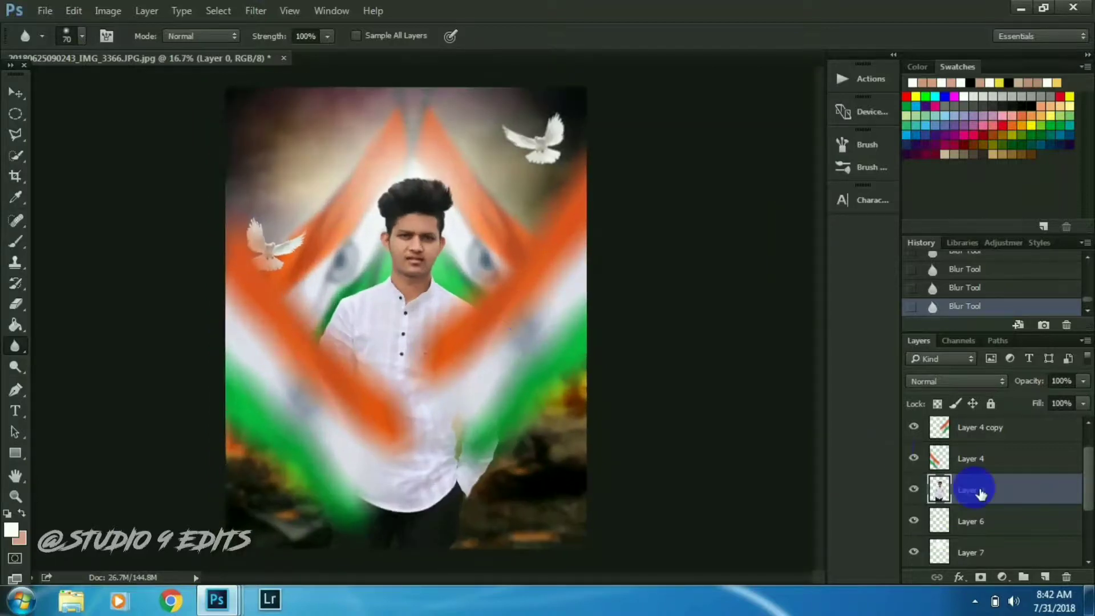
scroll(980, 494, "up", 1)
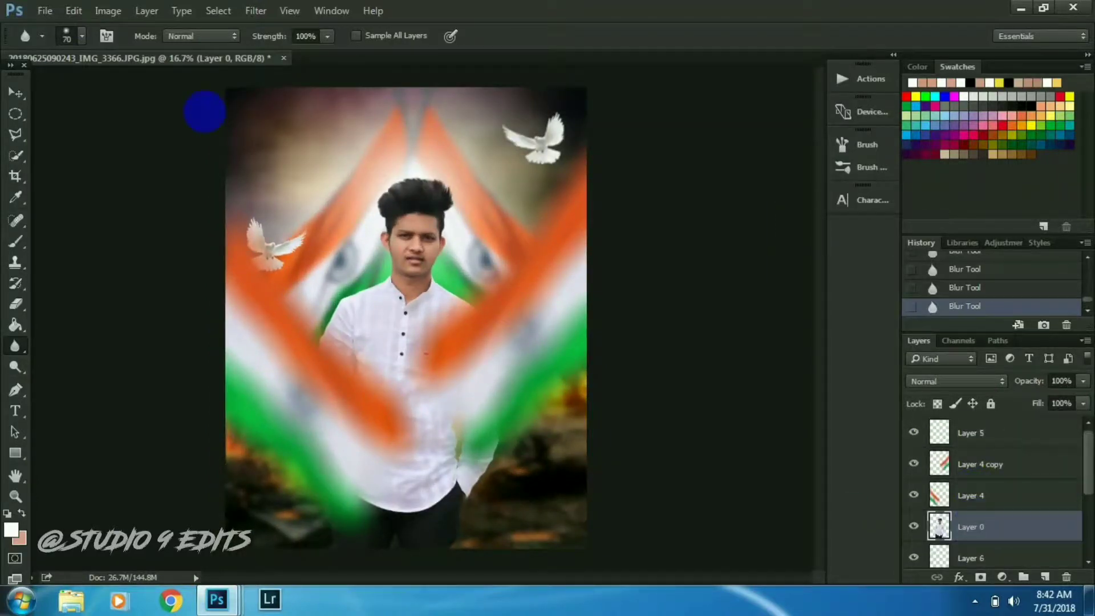
Open studio 9 edits (1).png and place the Hindi title near the portrait's top
left_click(46, 11)
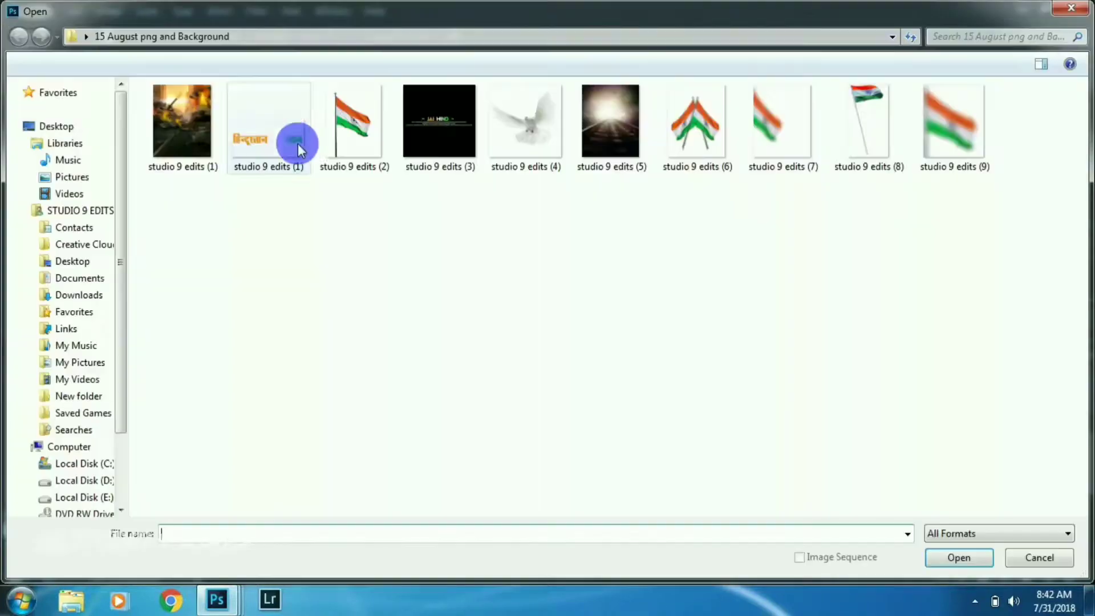
double_click(299, 141)
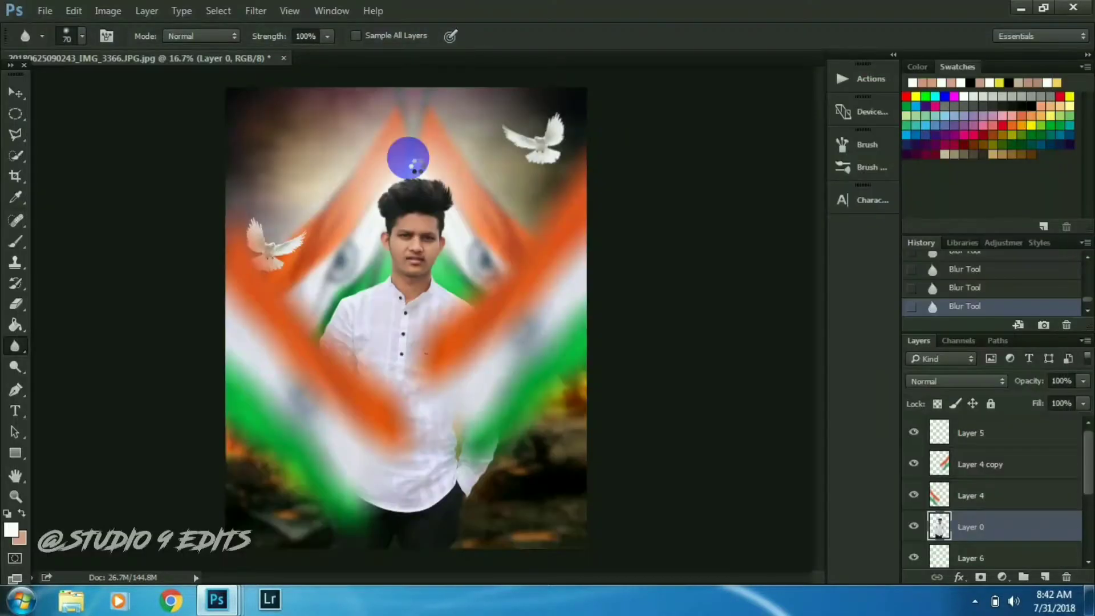
left_click_drag(423, 57, 587, 12)
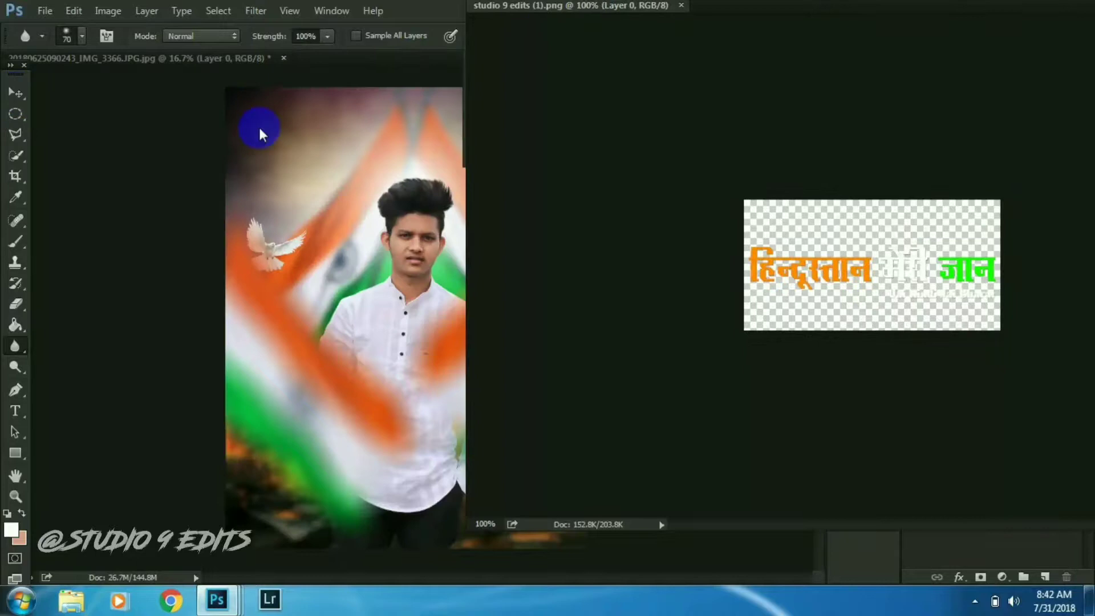
key("v")
left_click_drag(513, 110, 448, 158)
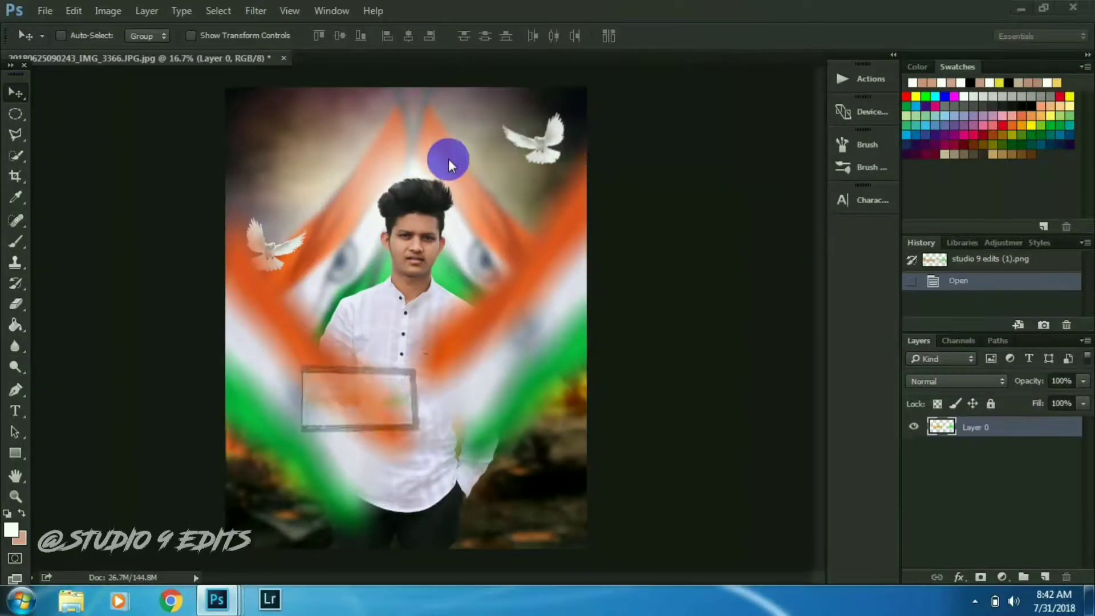
mouse_move(448, 158)
left_mouse_down()
mouse_move(439, 182)
mouse_move(518, 157)
left_mouse_up()
key("ctrl+t")
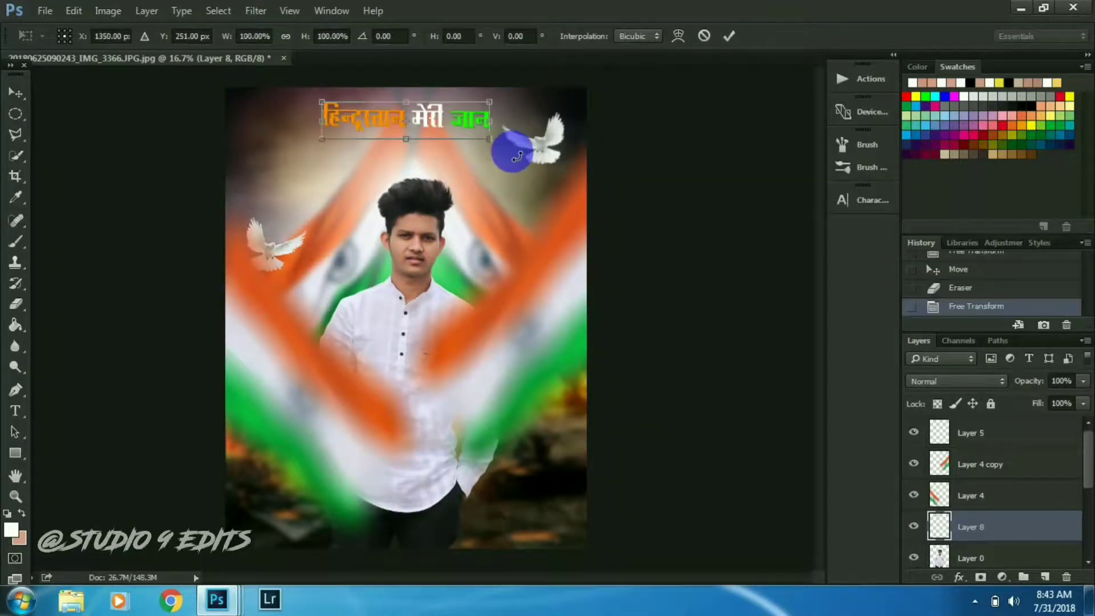
key("Return")
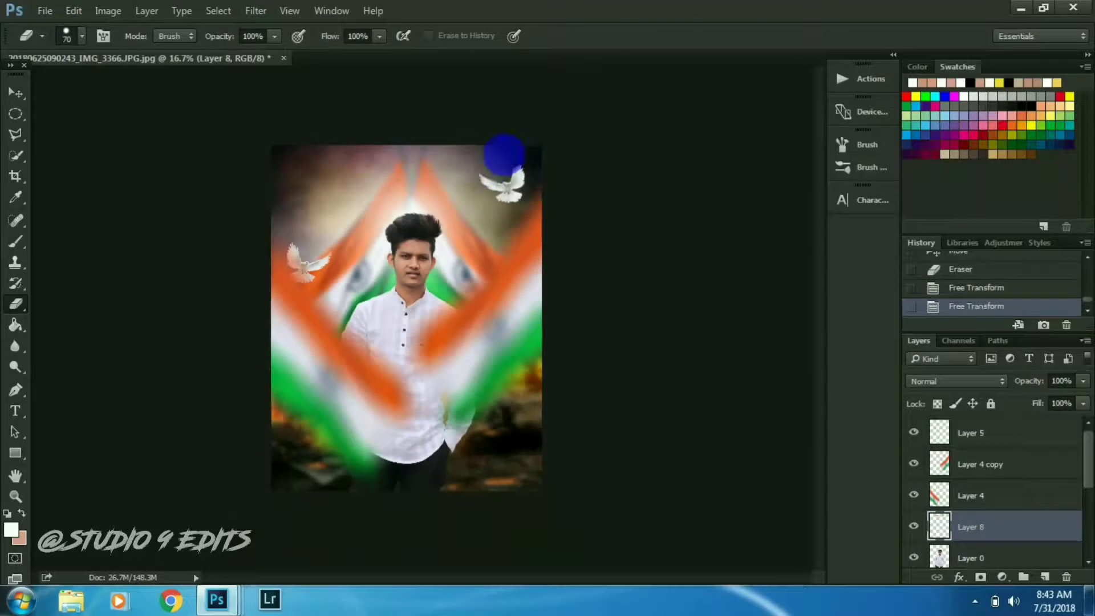
Rotate the Hindi title by about 1.1 degrees
key("ctrl+plus")
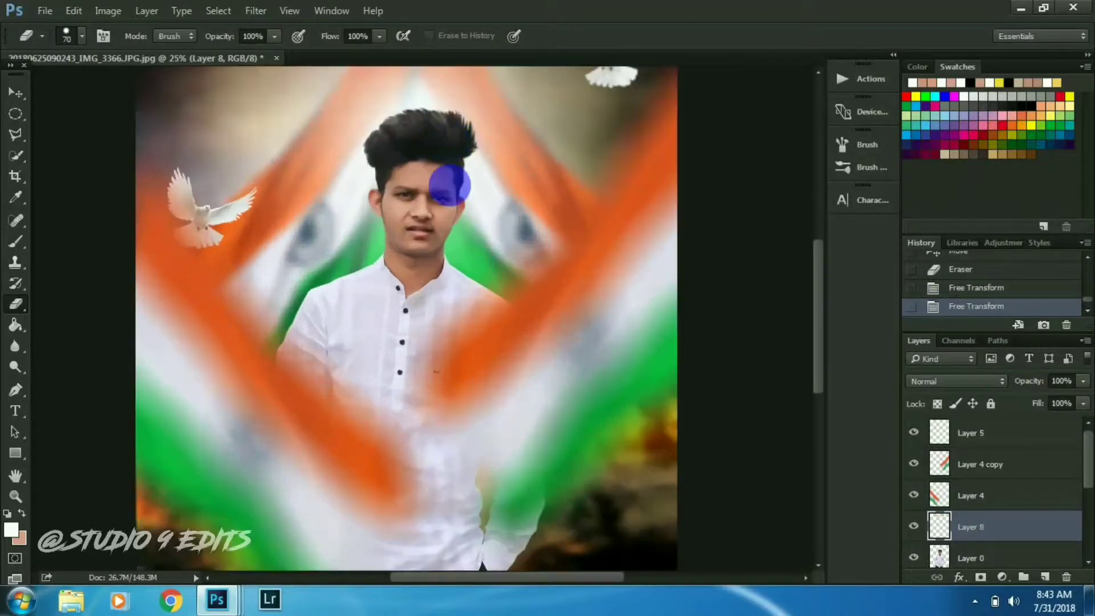
left_click_drag(450, 185, 471, 350)
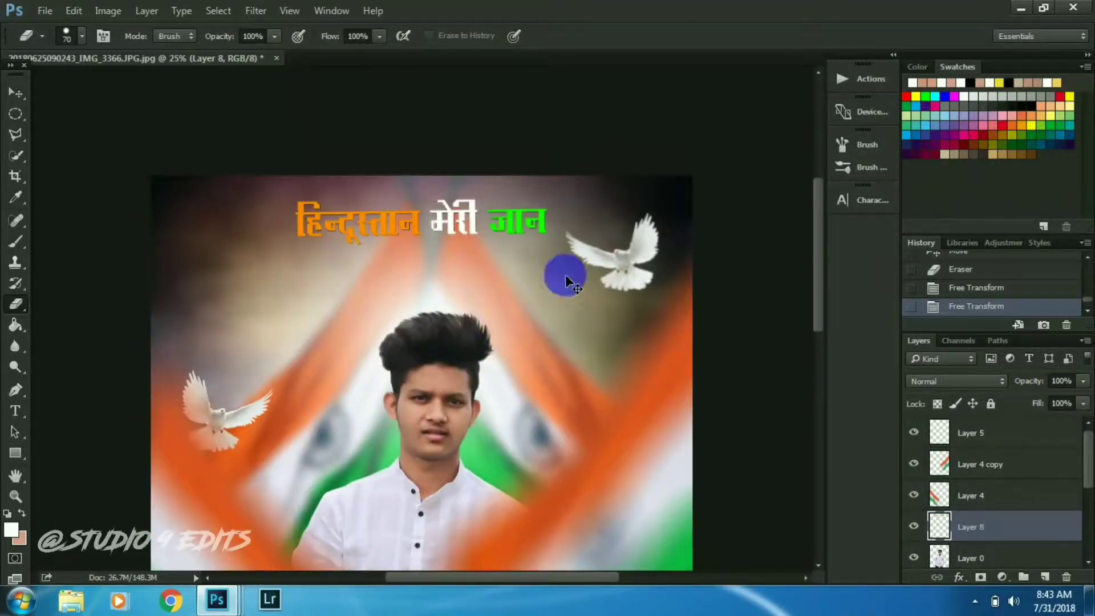
key("ctrl+t")
left_click_drag(581, 280, 575, 276)
key("Return")
Erase a stray part of the title layer and zoom out to the whole portrait
left_click(6, 308)
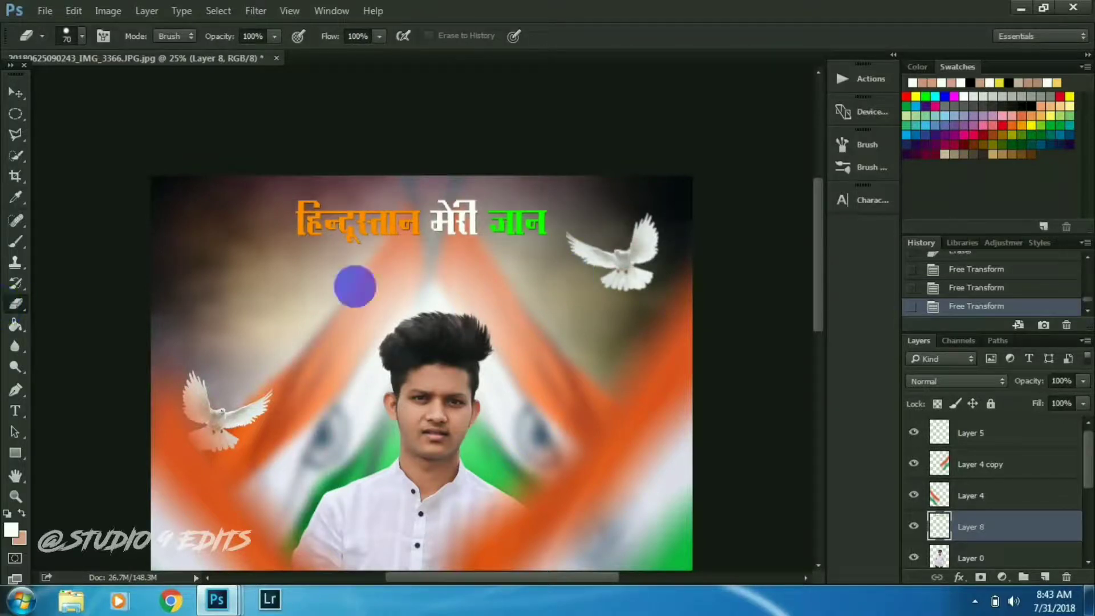
left_click(519, 278)
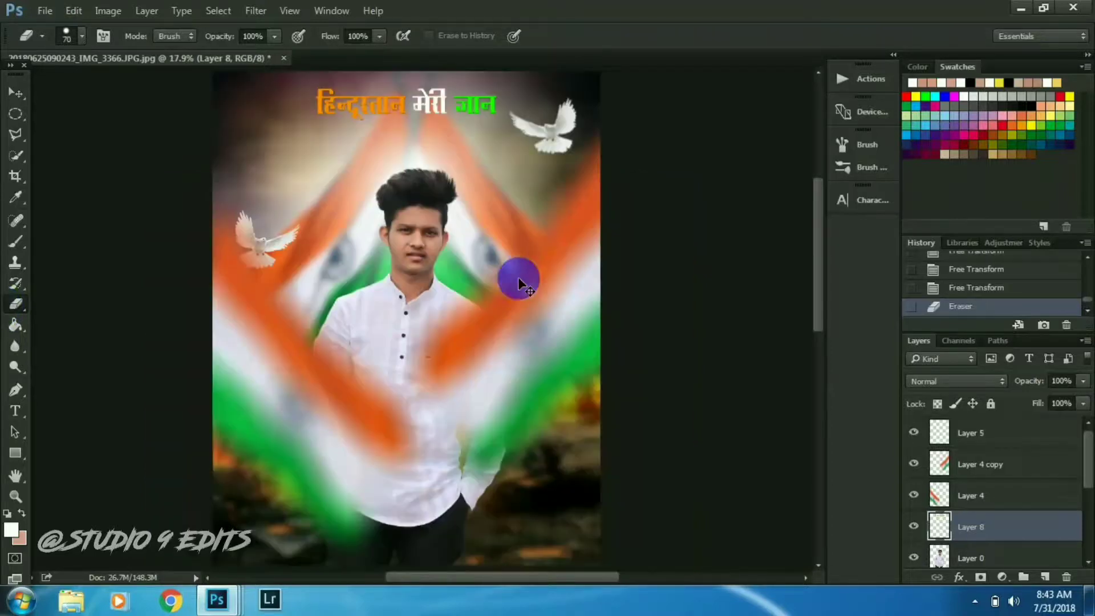
key("ctrl+minus")
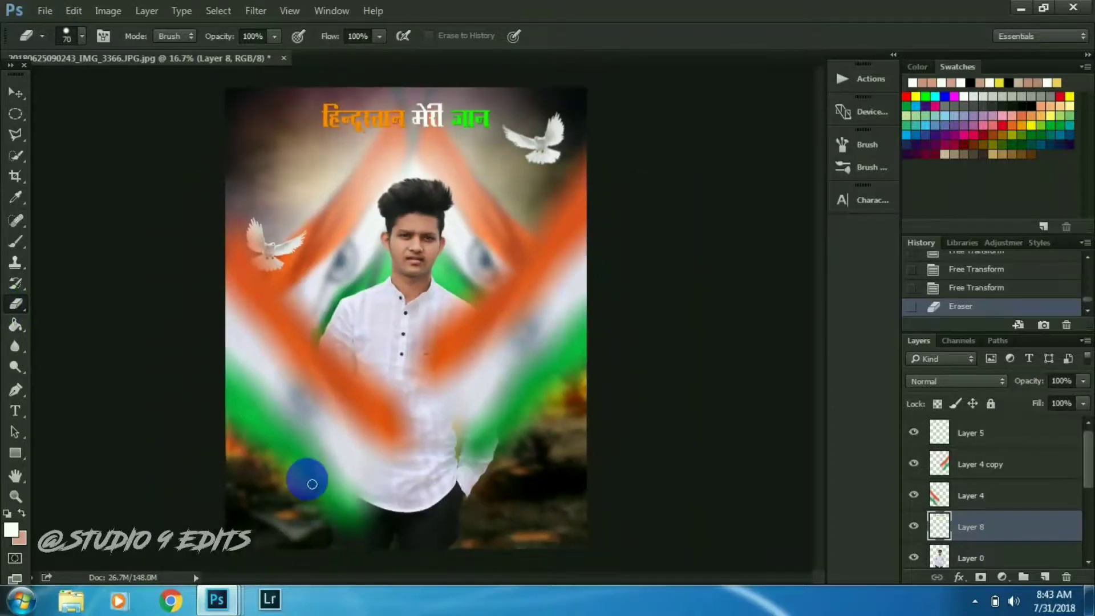
left_click(15, 411)
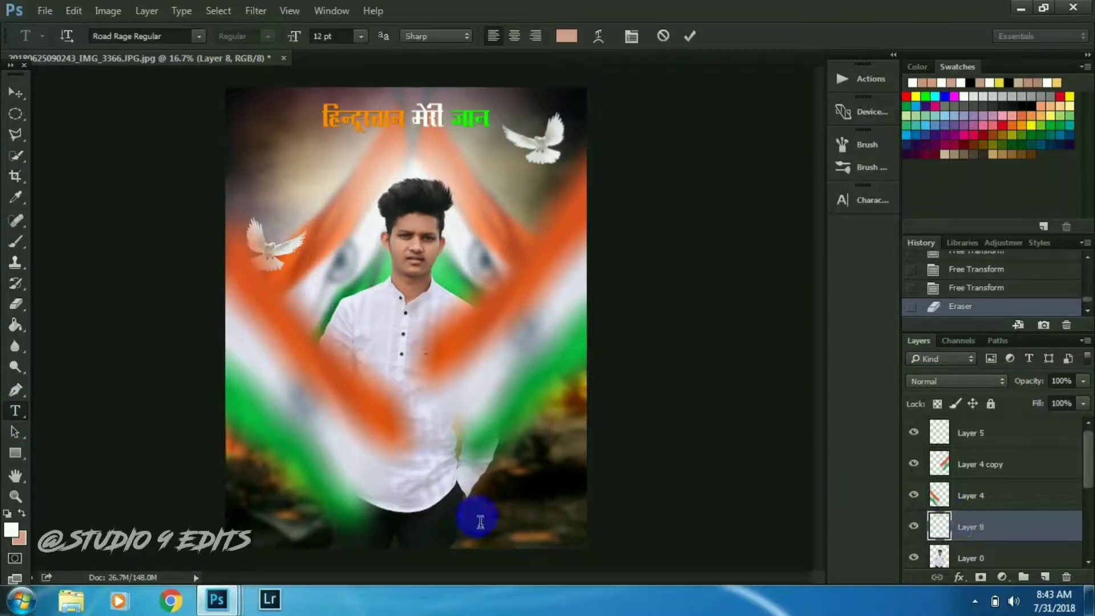
Add the HAPPY text box near the bottom right of the portrait
left_click(483, 514)
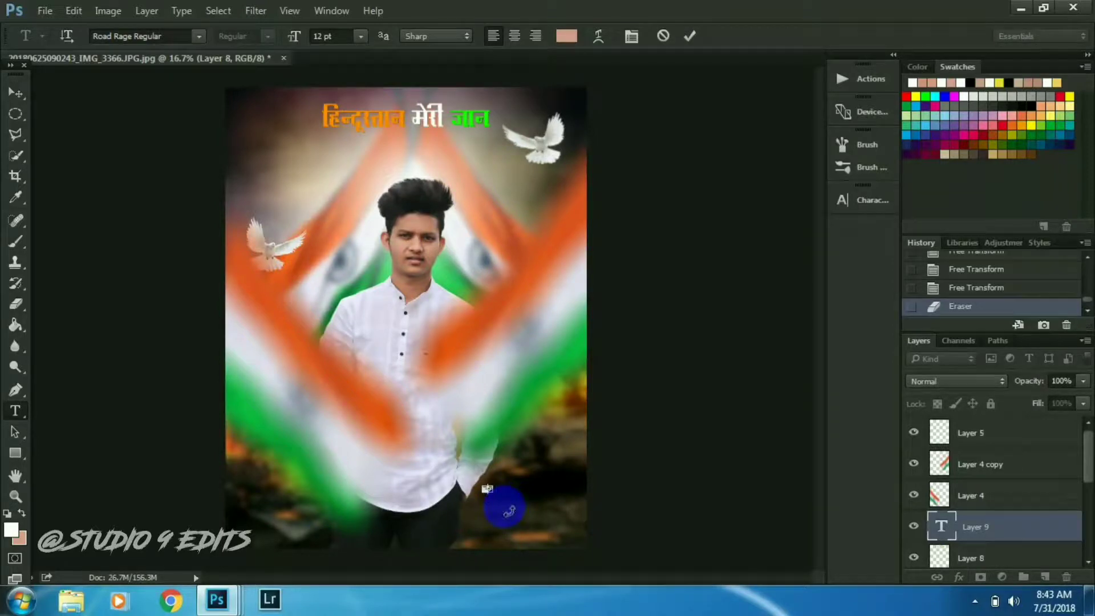
left_click_drag(496, 495, 571, 513)
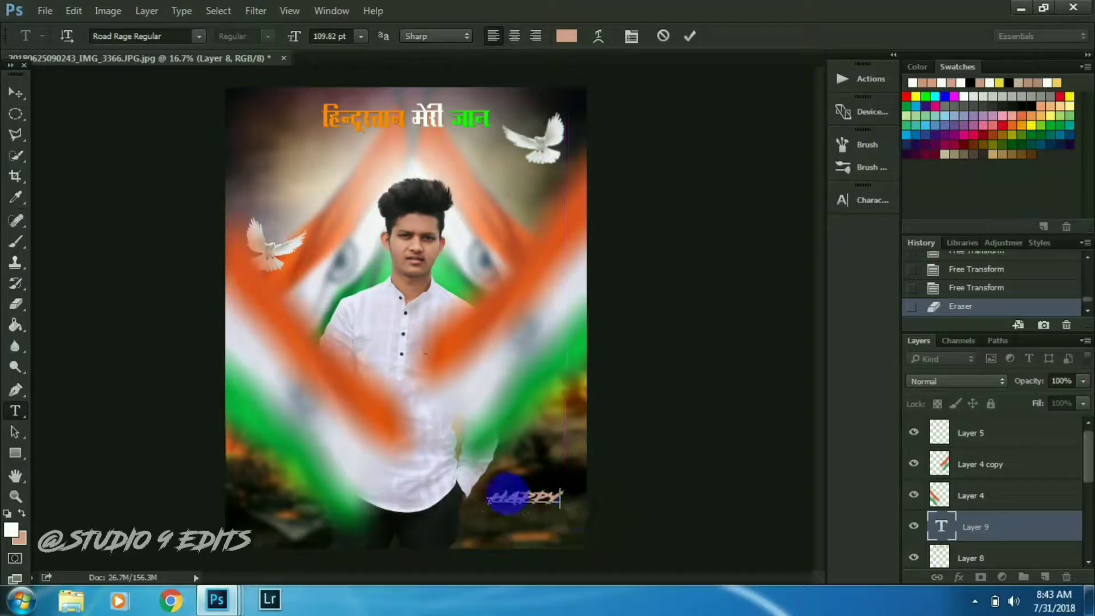
left_click(15, 95)
Recolour HAPPY orange, sampled from the flag's saffron
left_click(15, 411)
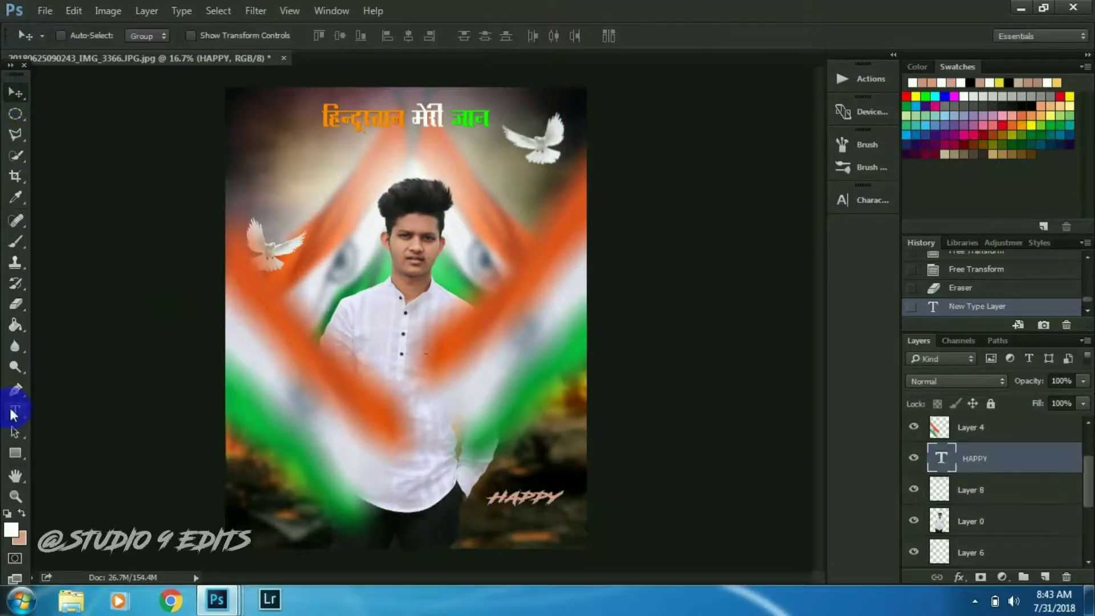
left_click_drag(565, 505, 153, 410)
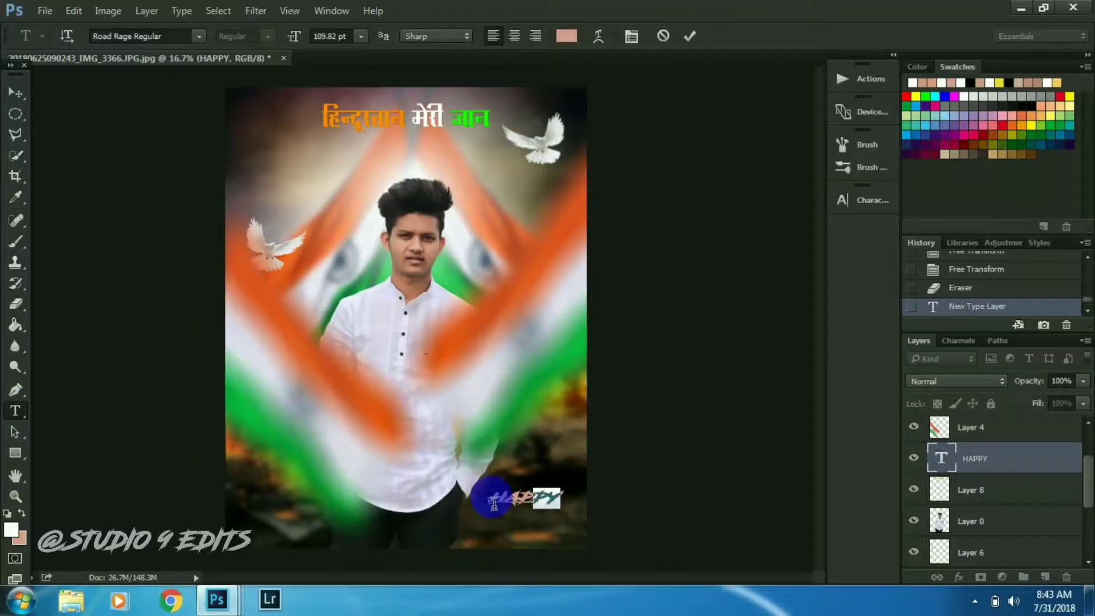
left_click(13, 532)
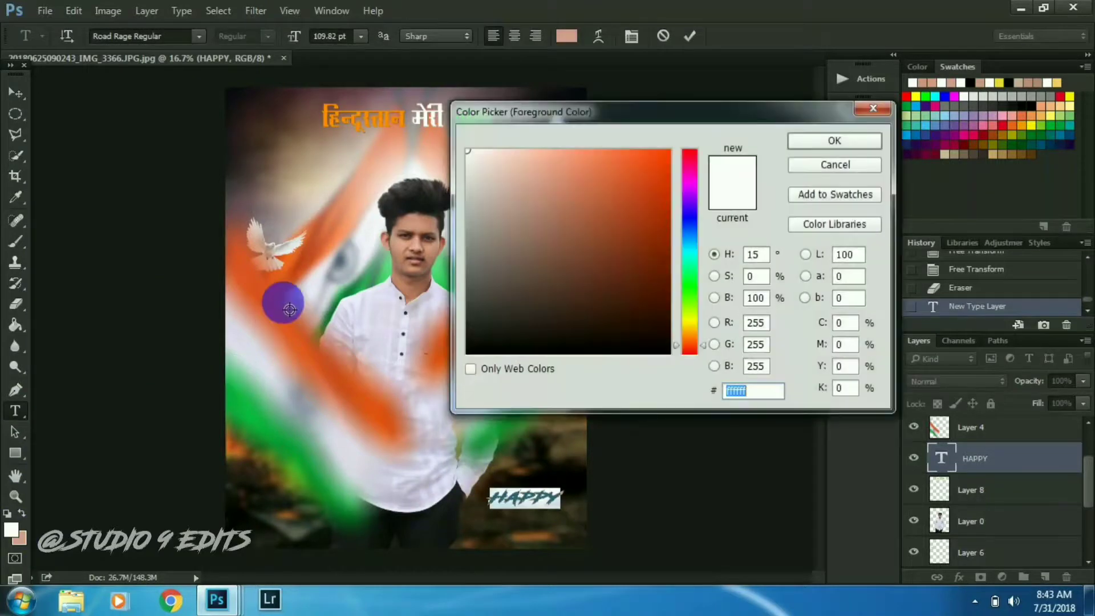
left_click(277, 303)
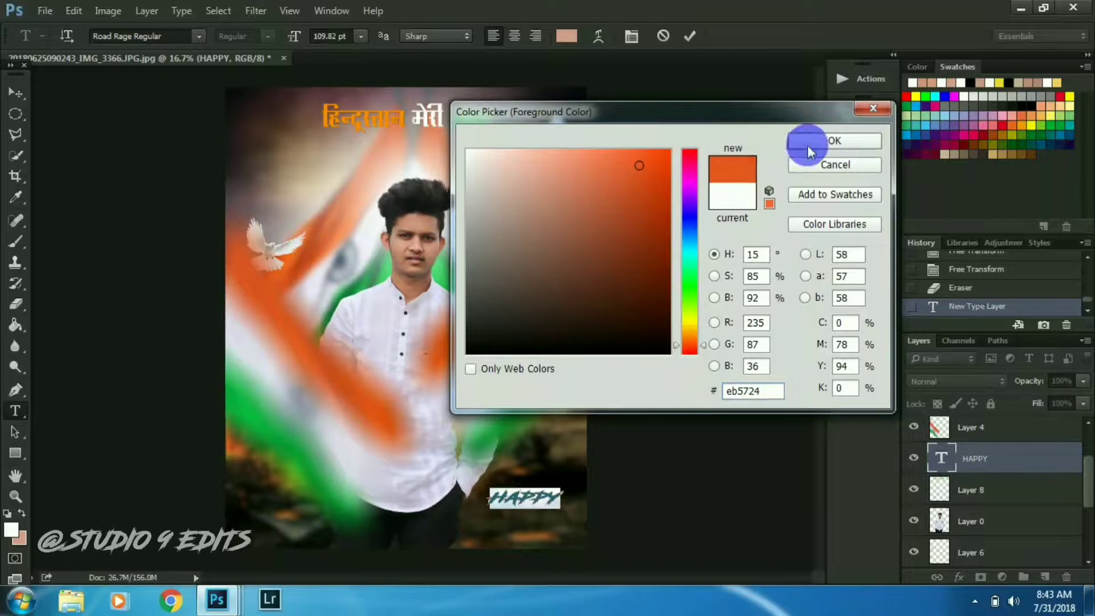
left_click(821, 142)
left_click(19, 93)
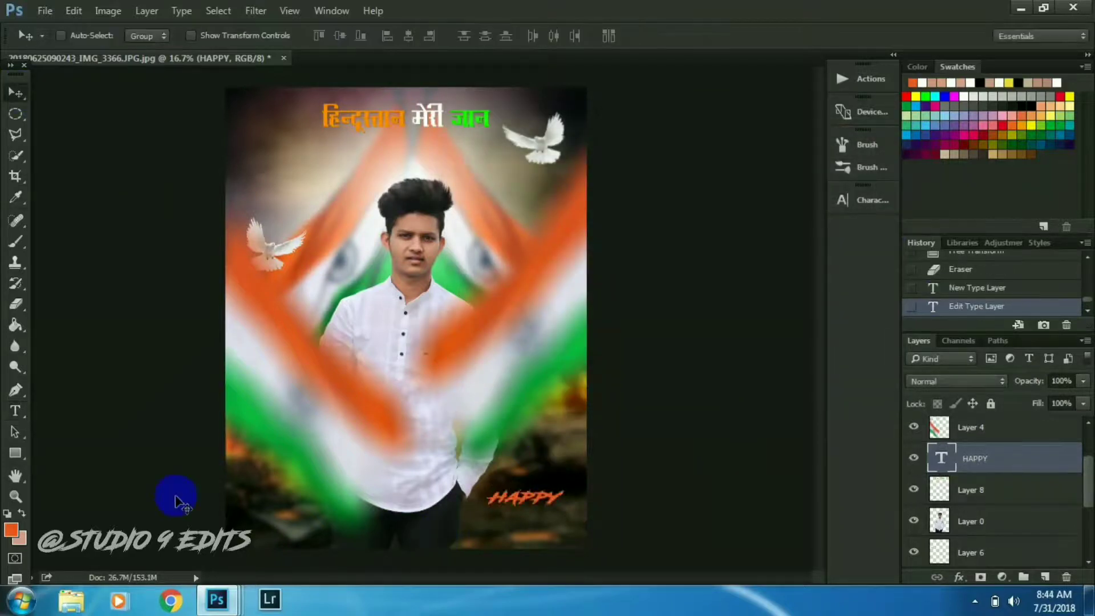
key("t")
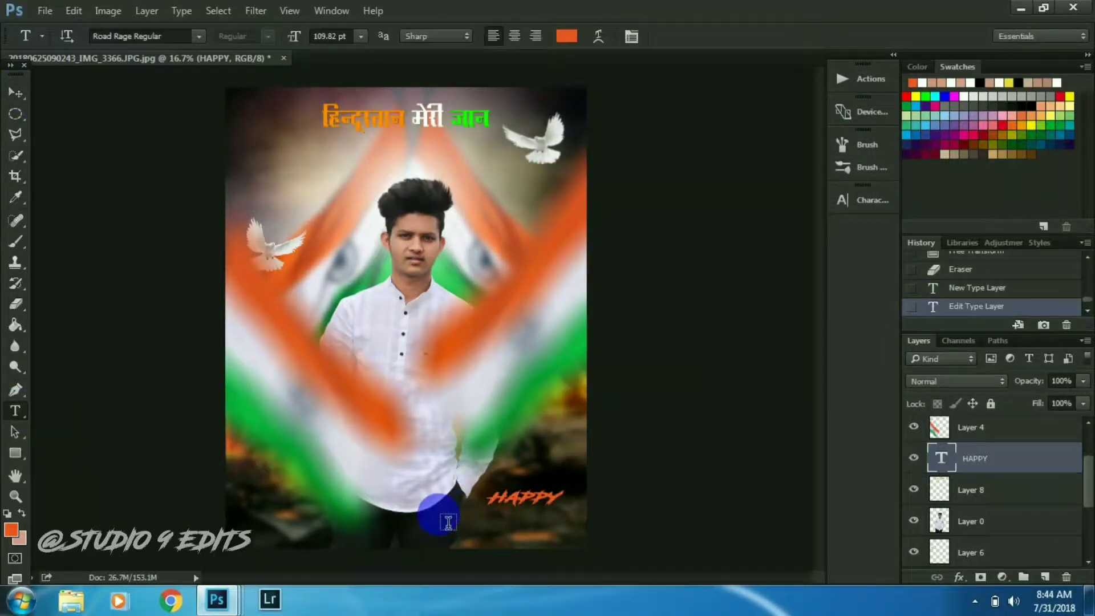
left_click(775, 539)
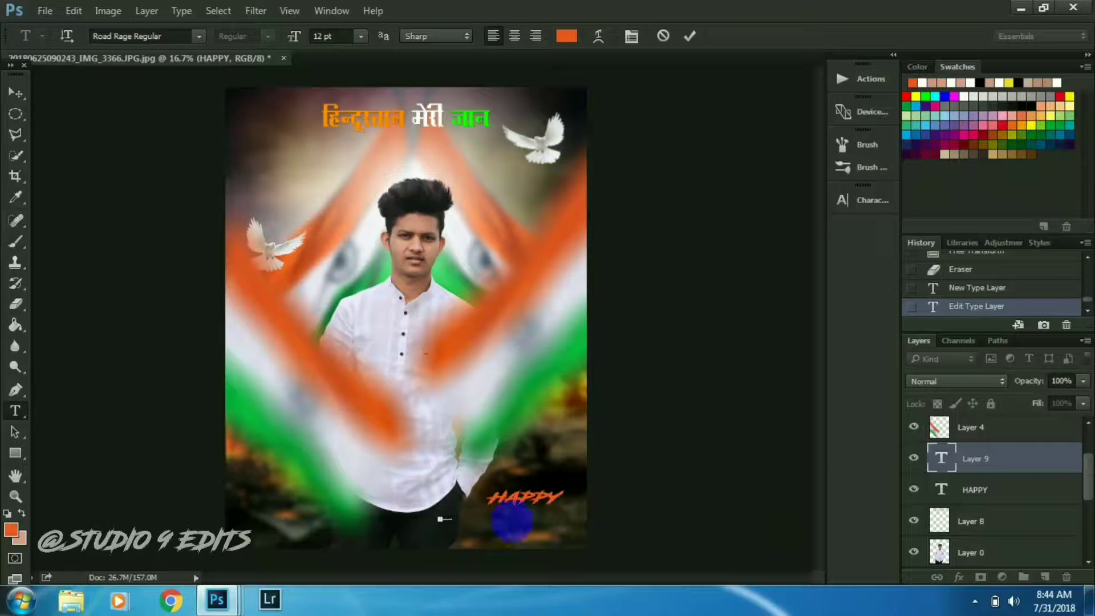
Enlarge the new INDEPENDENC text and colour it pure white
mouse_move(455, 525)
left_mouse_down()
mouse_move(579, 547)
mouse_move(447, 535)
left_mouse_up()
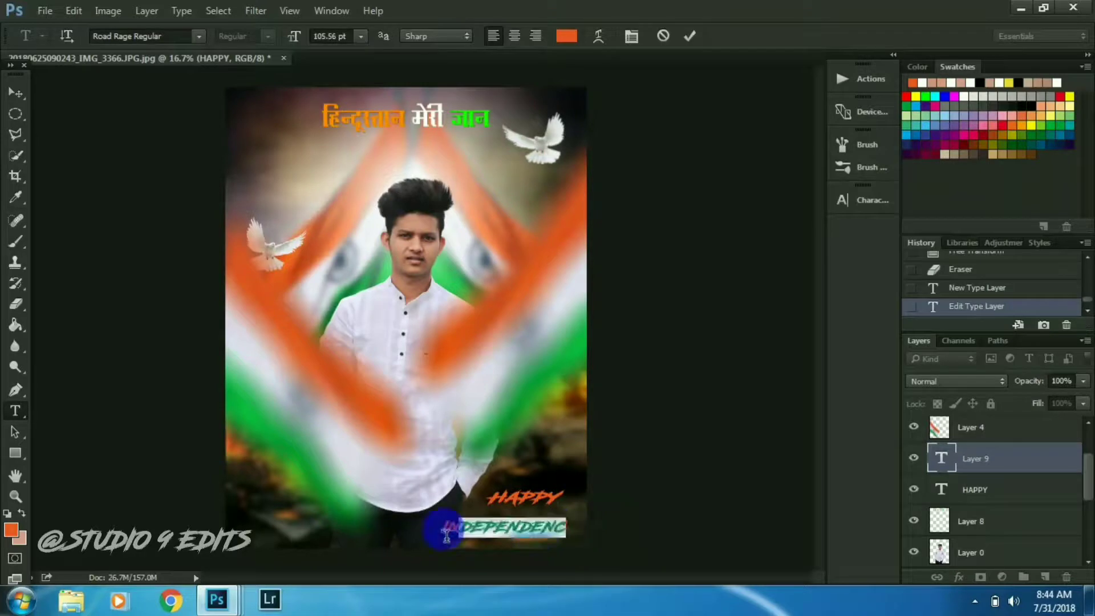
left_click(11, 531)
left_click_drag(469, 200, 472, 159)
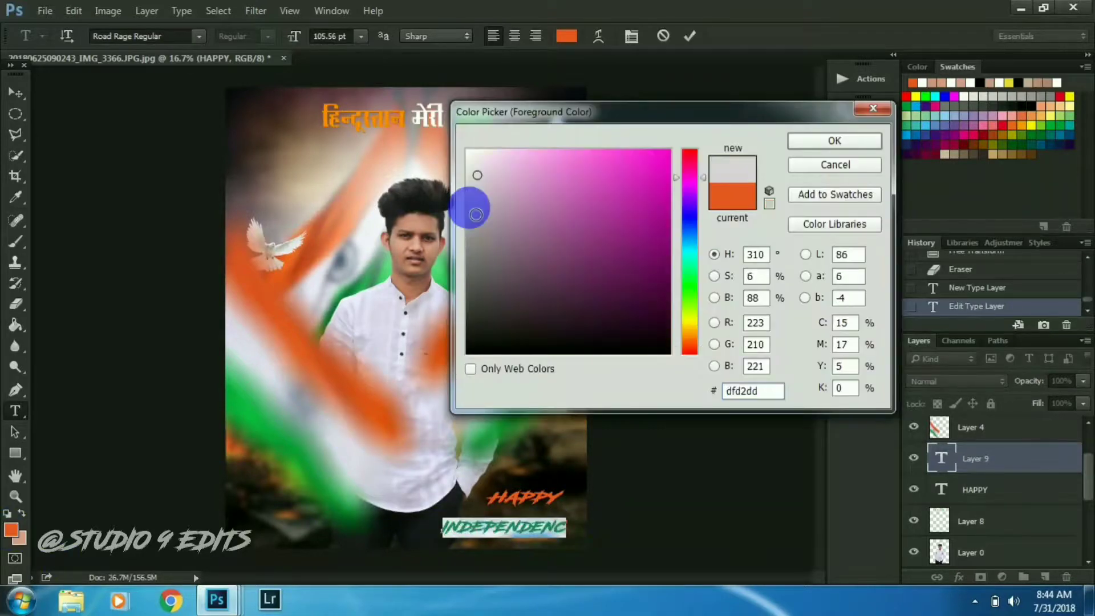
left_click(466, 150)
left_click(834, 140)
left_click(152, 178)
Move the text just under HAPPY and correct its spelling to INDEPENDENCE
key("v")
left_click_drag(542, 535, 552, 517)
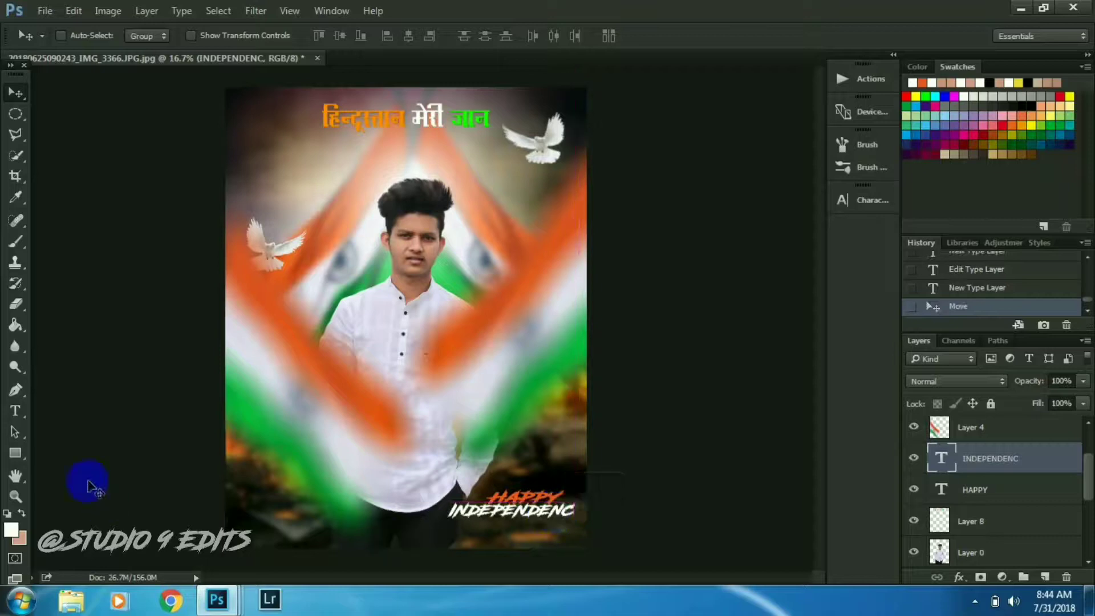
left_click(15, 412)
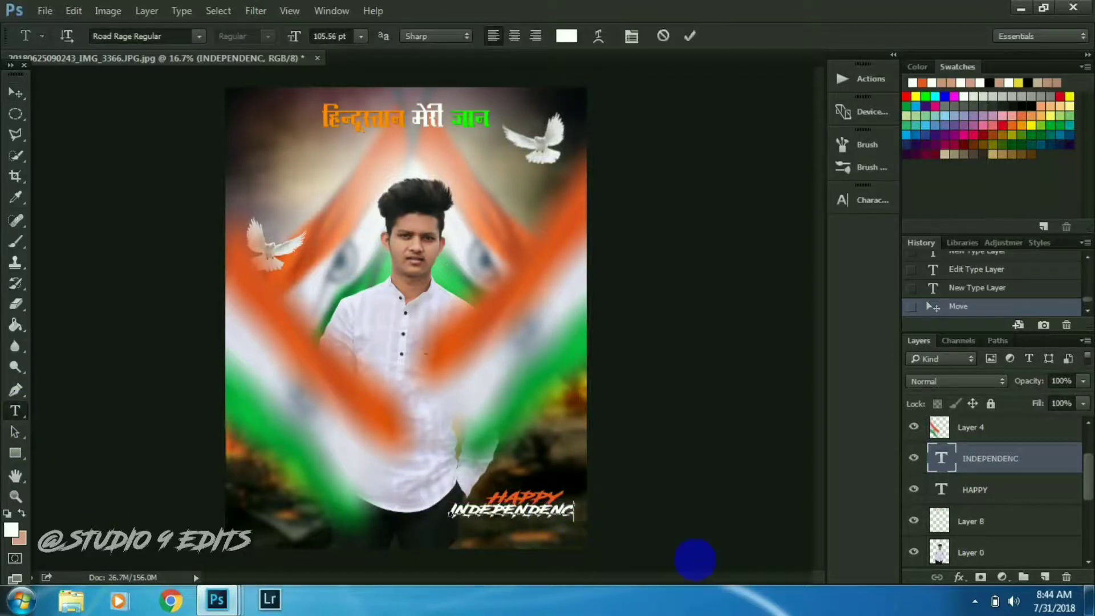
left_click(695, 559)
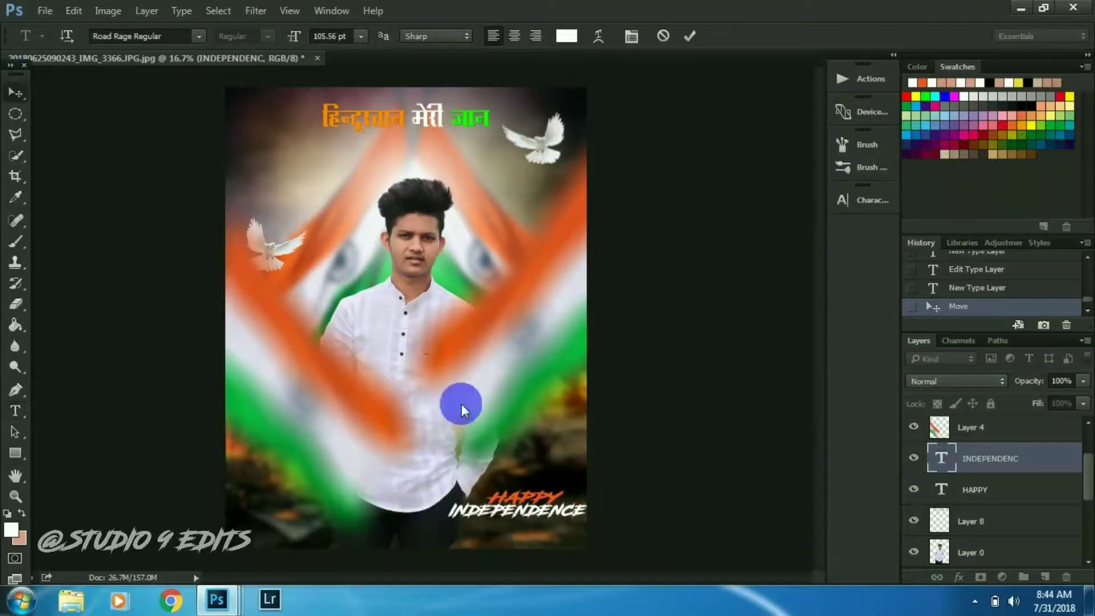
key("ctrl+Return")
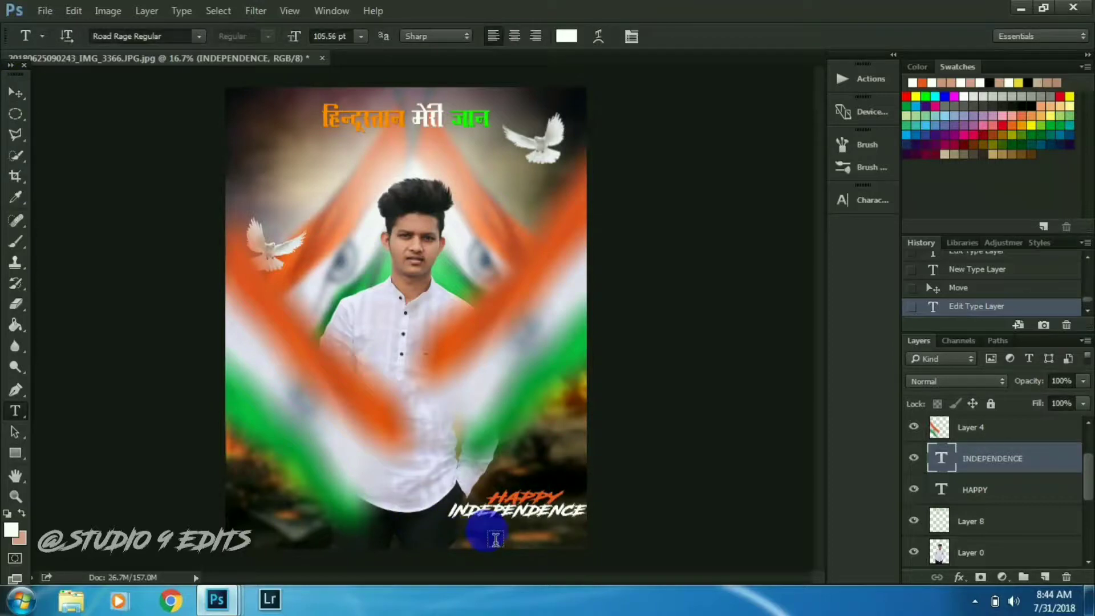
Add a new 80 pt DAY text line below INDEPENDENCE
left_click(485, 531)
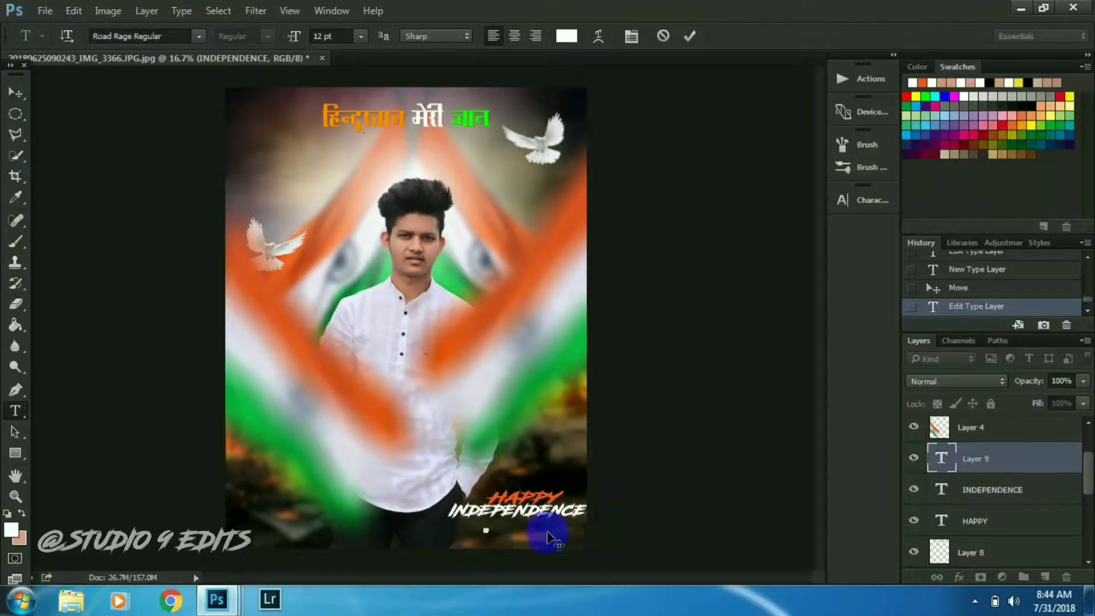
left_click_drag(505, 543, 543, 555)
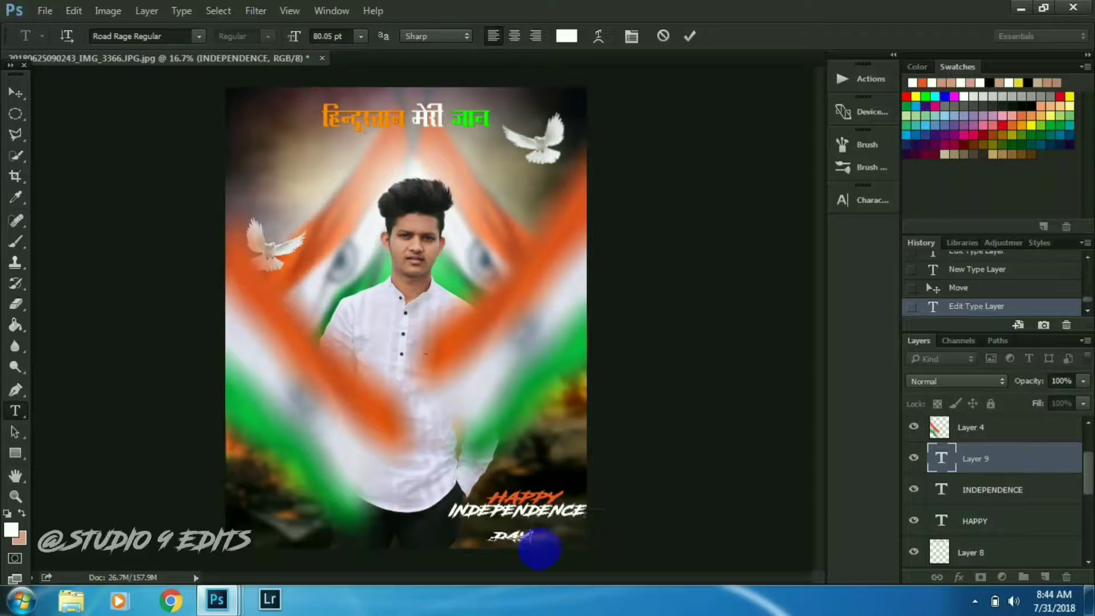
left_click(128, 263)
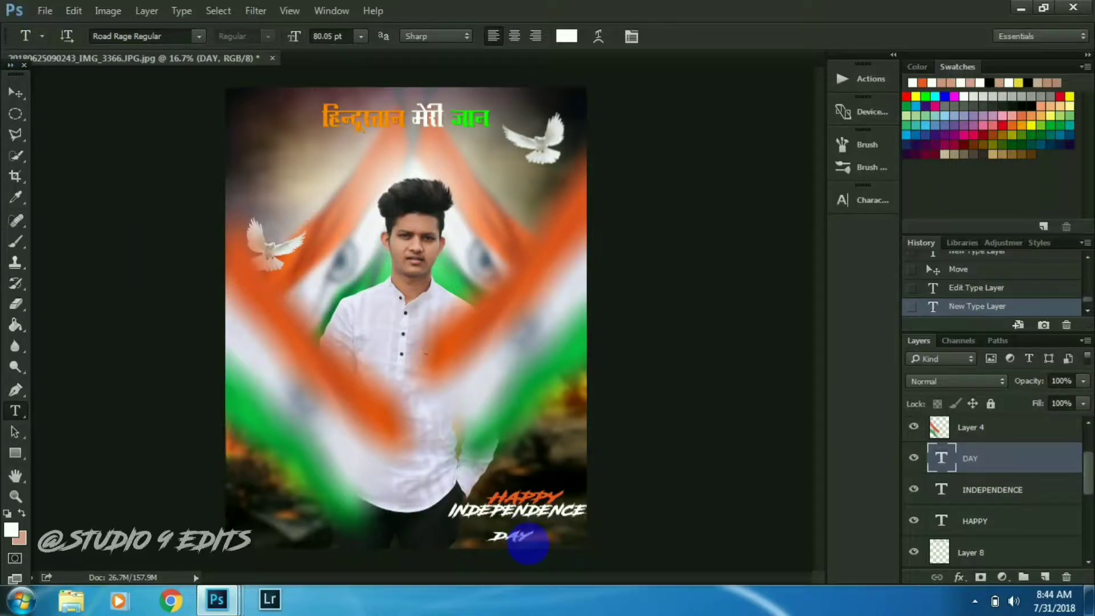
left_click(545, 548)
left_click(939, 431)
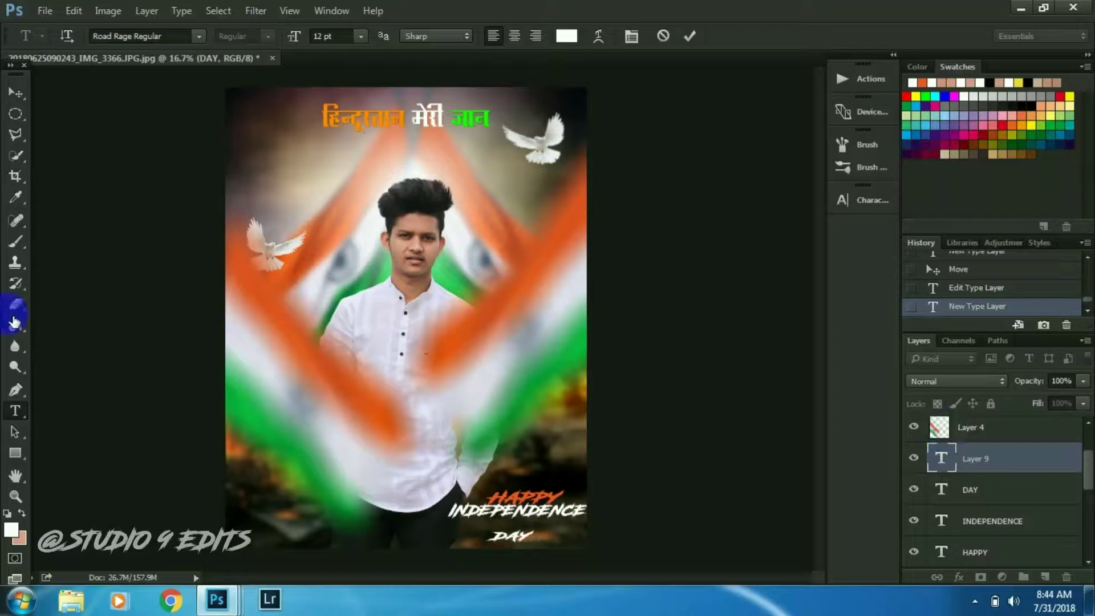
Colour the DAY letters a bright green based on the flag's green
left_click_drag(533, 537, 492, 543)
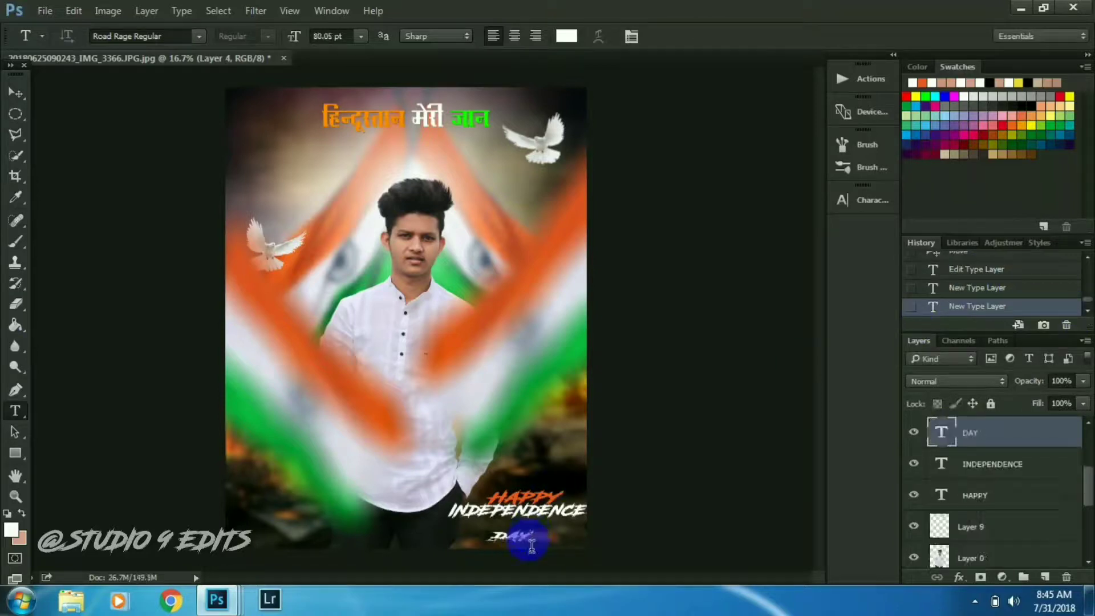
left_click(11, 531)
left_click(297, 476)
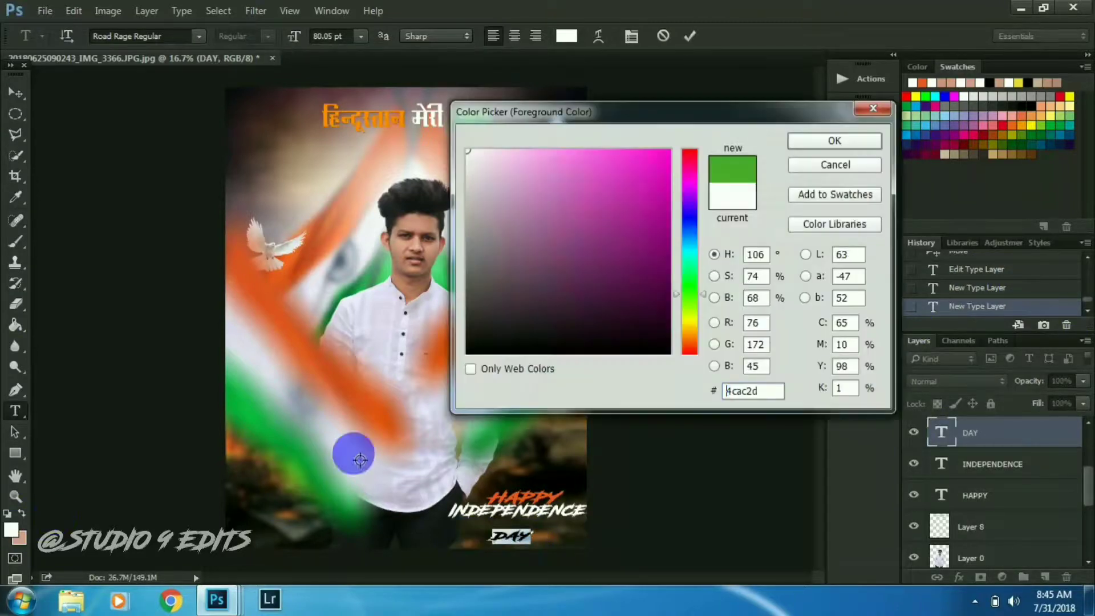
left_click(636, 188)
left_click(834, 140)
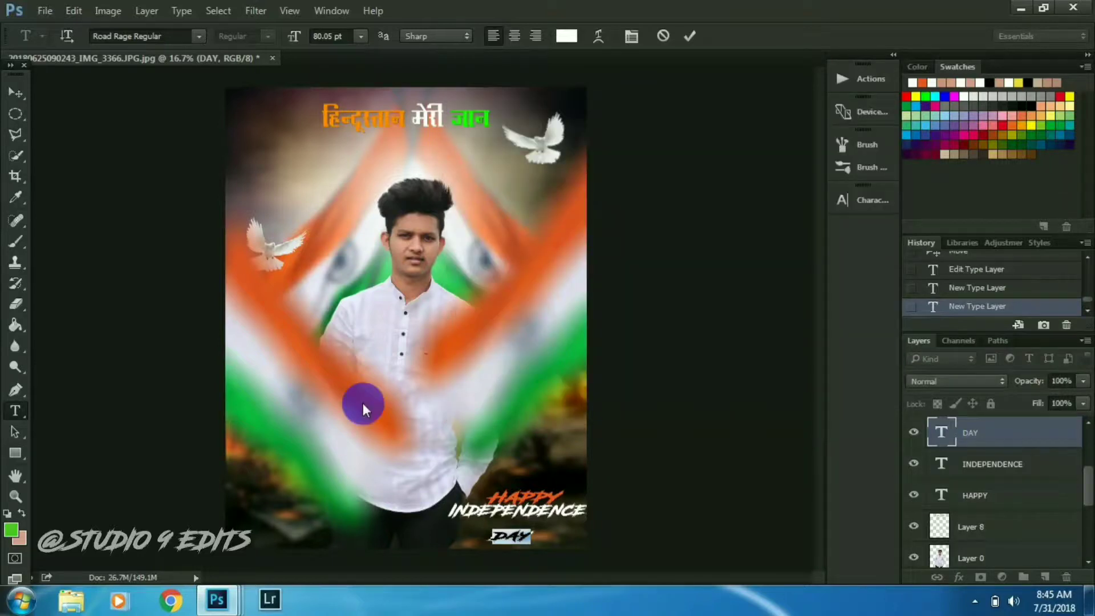
Narrow the DAY text box slightly and commit the green text
left_click(512, 537)
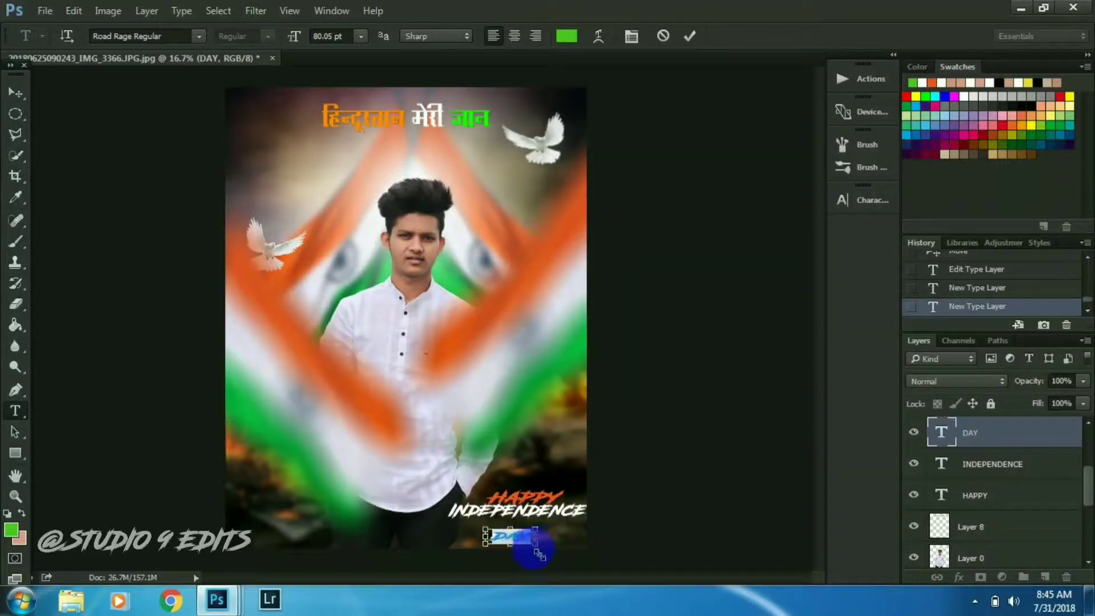
left_click_drag(541, 551, 493, 511)
left_click(16, 92)
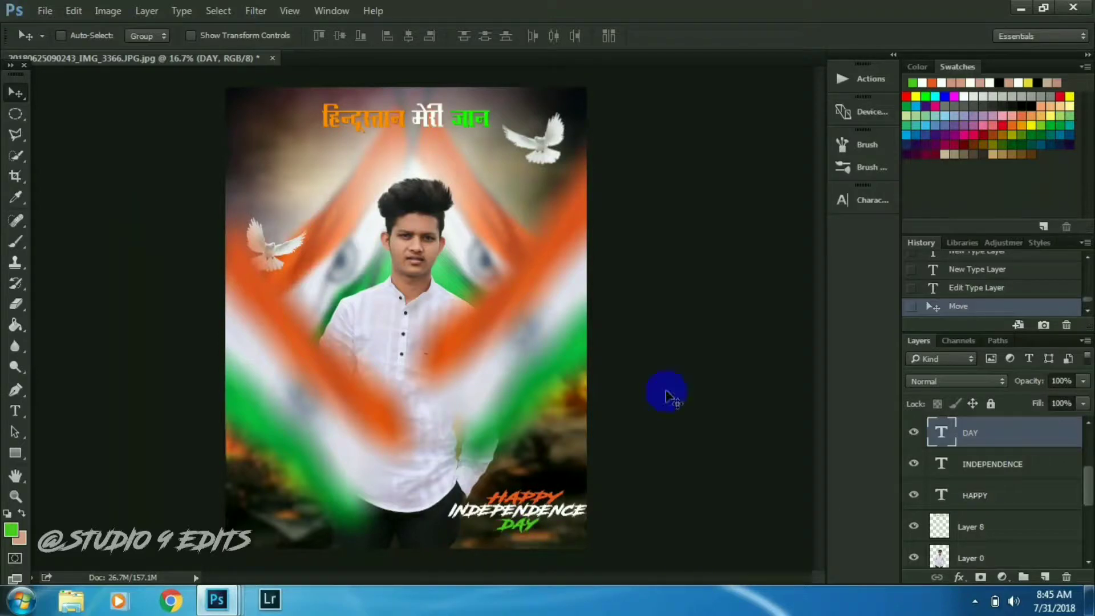
scroll(993, 442, "up", 2)
scroll(994, 446, "down", 3)
key("ctrl")
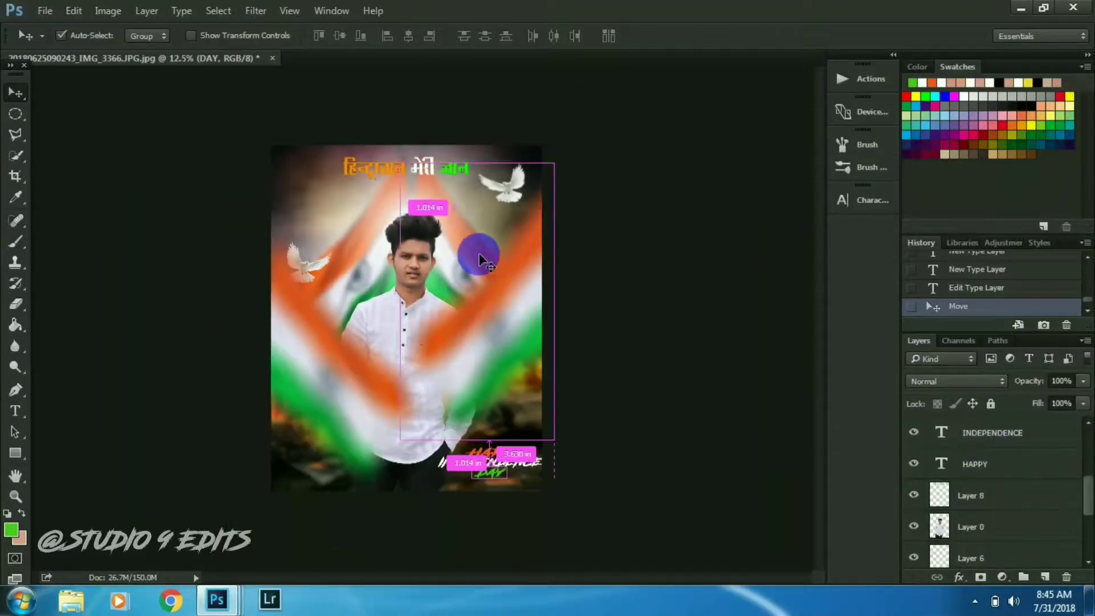
Select Layer 4 copy and make the top-right dove layer visible again
scroll(973, 511, "up", 2)
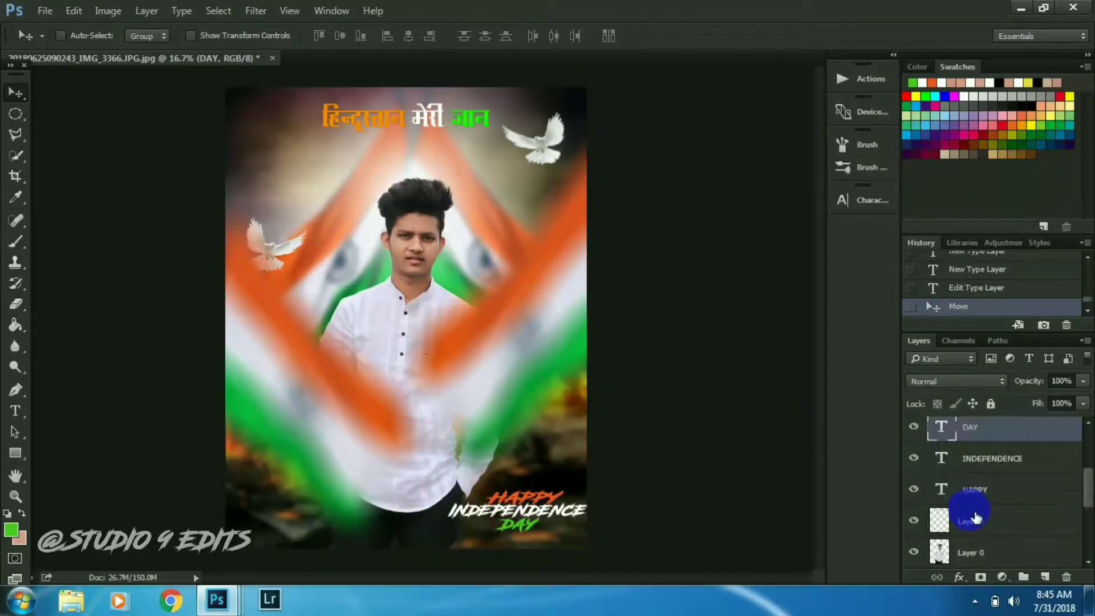
scroll(973, 508, "up", 1)
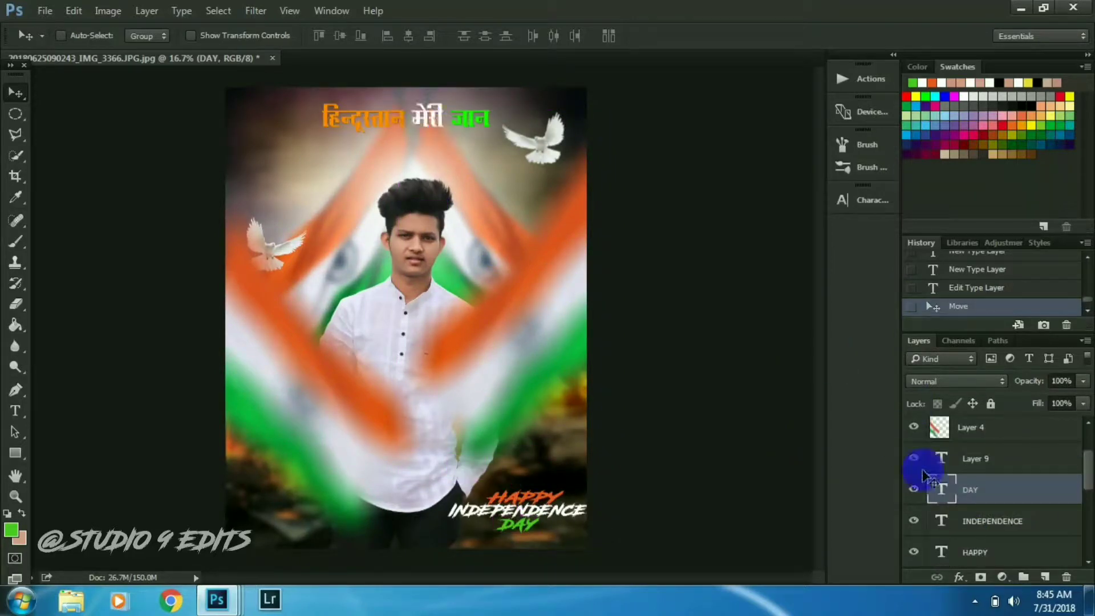
scroll(964, 485, "up", 2)
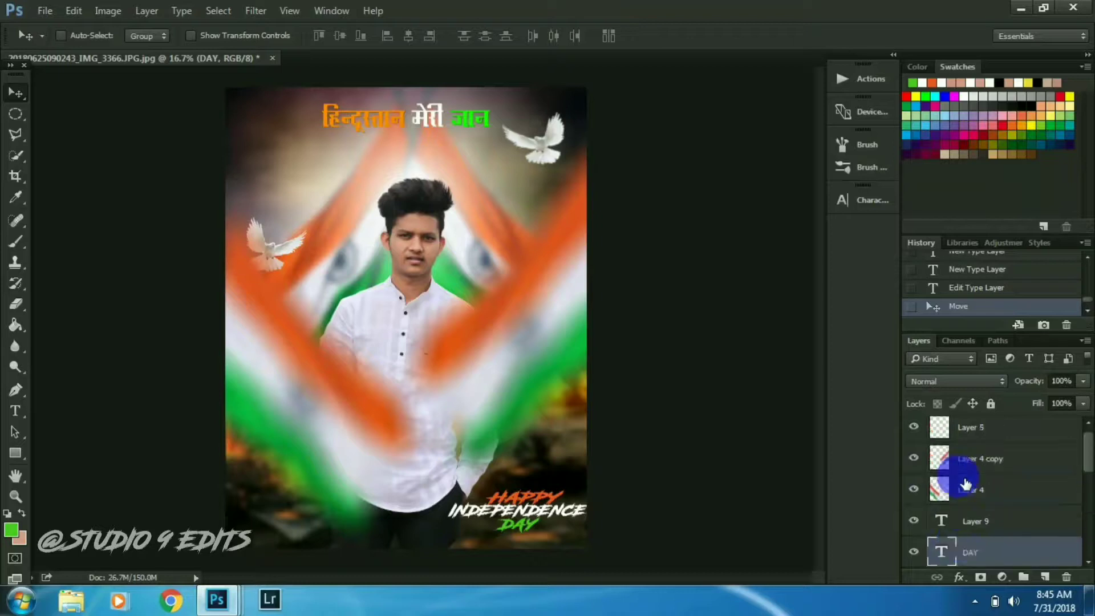
left_click(964, 473)
scroll(946, 485, "down", 1)
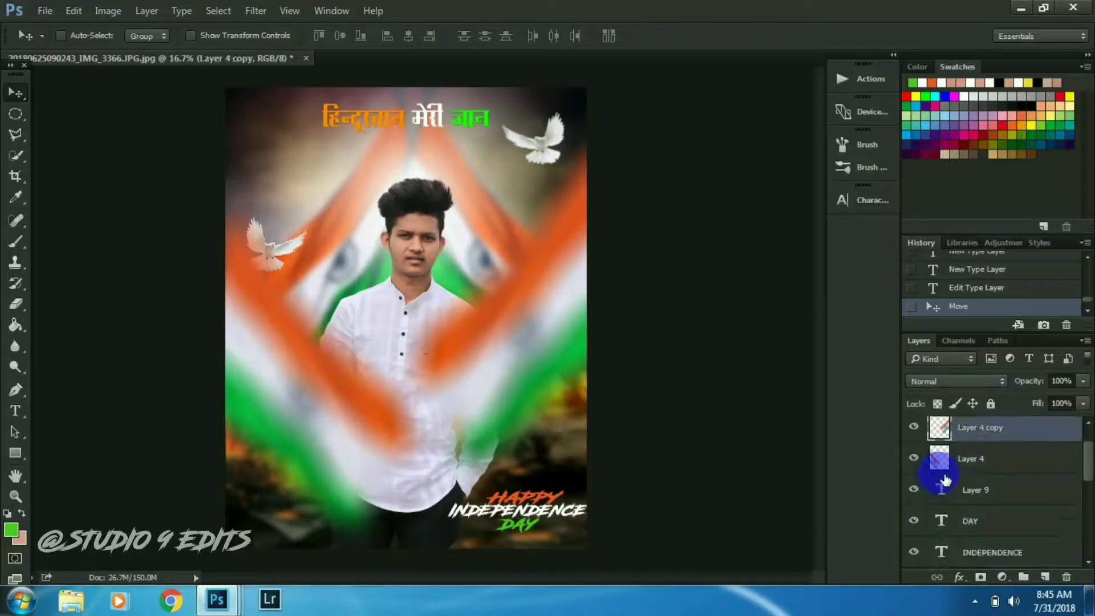
scroll(1080, 455, "up", 1)
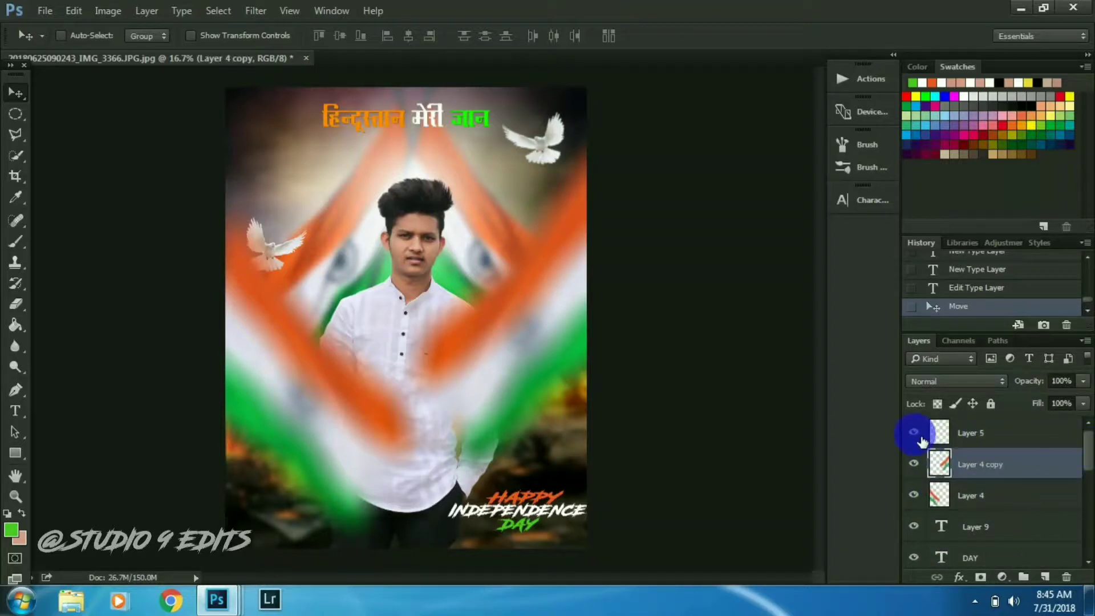
left_click(914, 433)
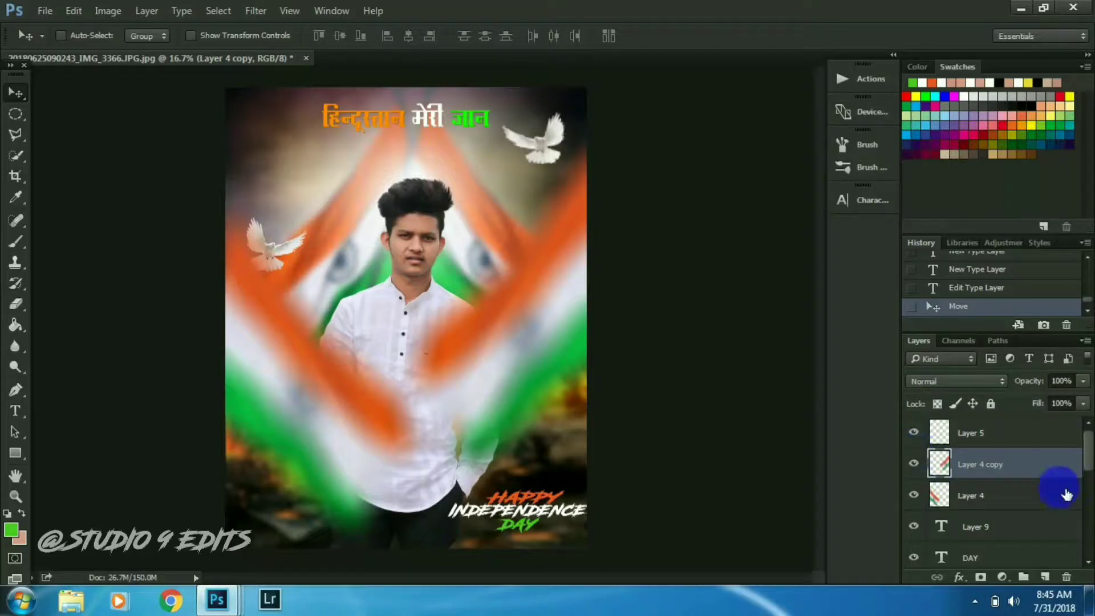
Hide the Hindi title layer, Layer 8
left_click_drag(1088, 452, 1083, 481)
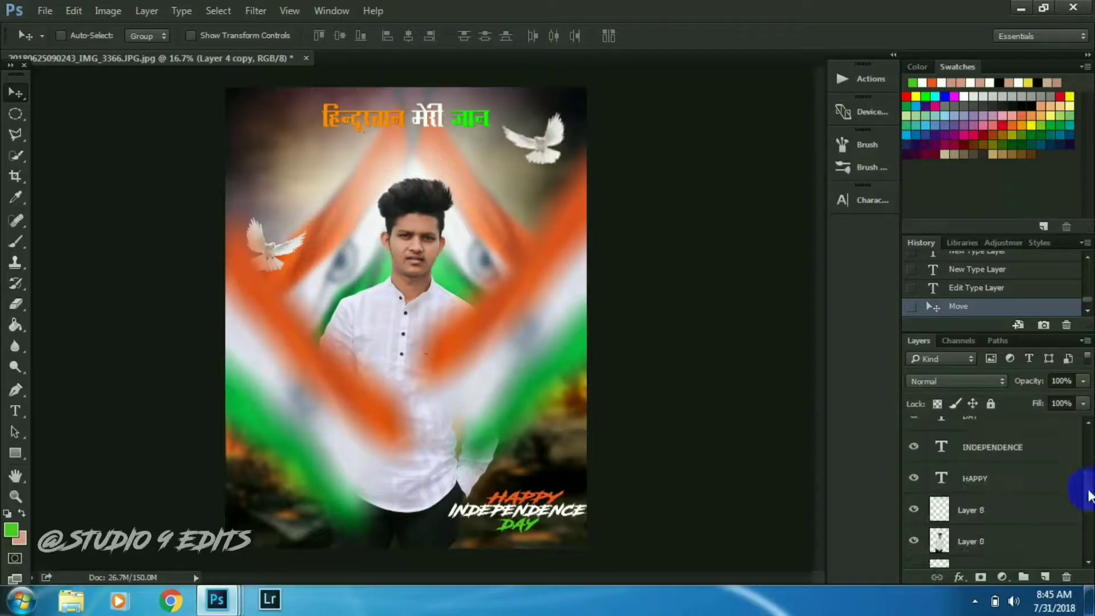
left_click(914, 509)
left_click(963, 513)
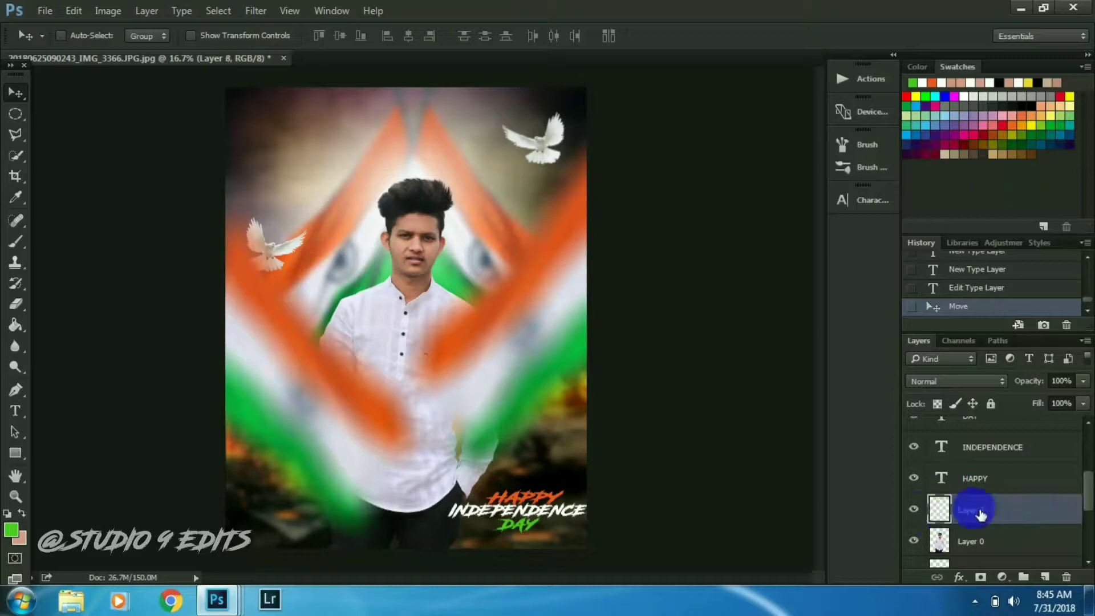
Show the Hindi title again and scale it up to about 148%
left_click(971, 519)
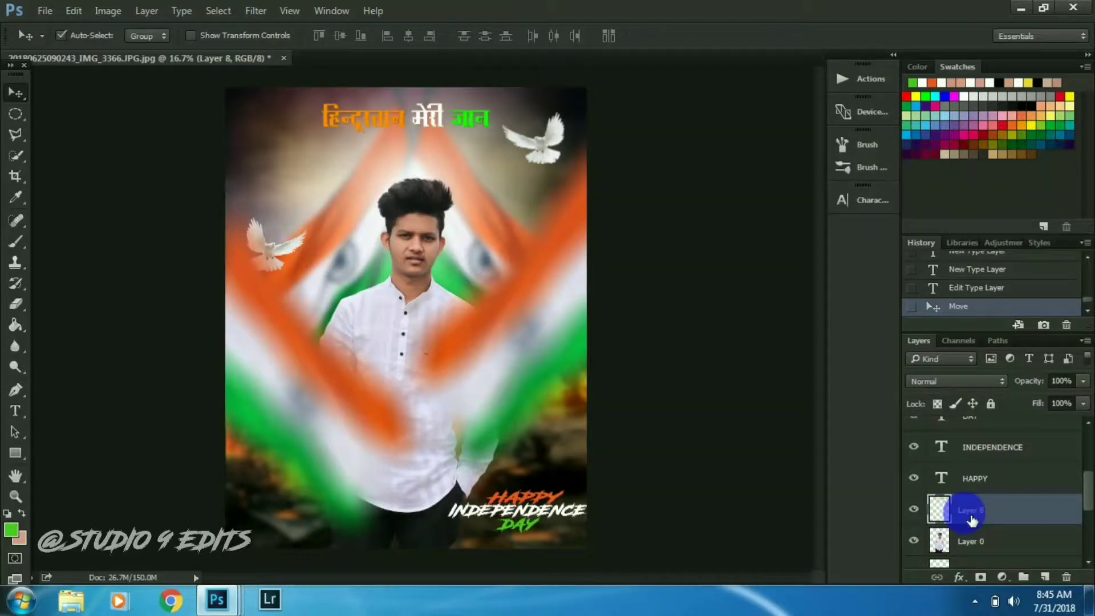
key("ctrl+t")
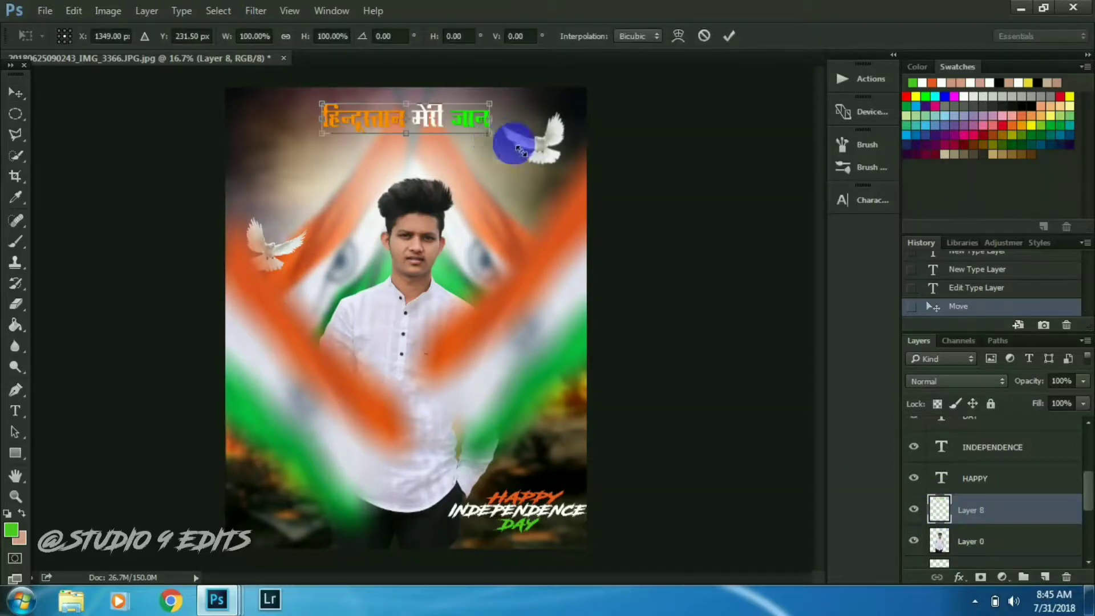
left_click_drag(521, 150, 536, 150)
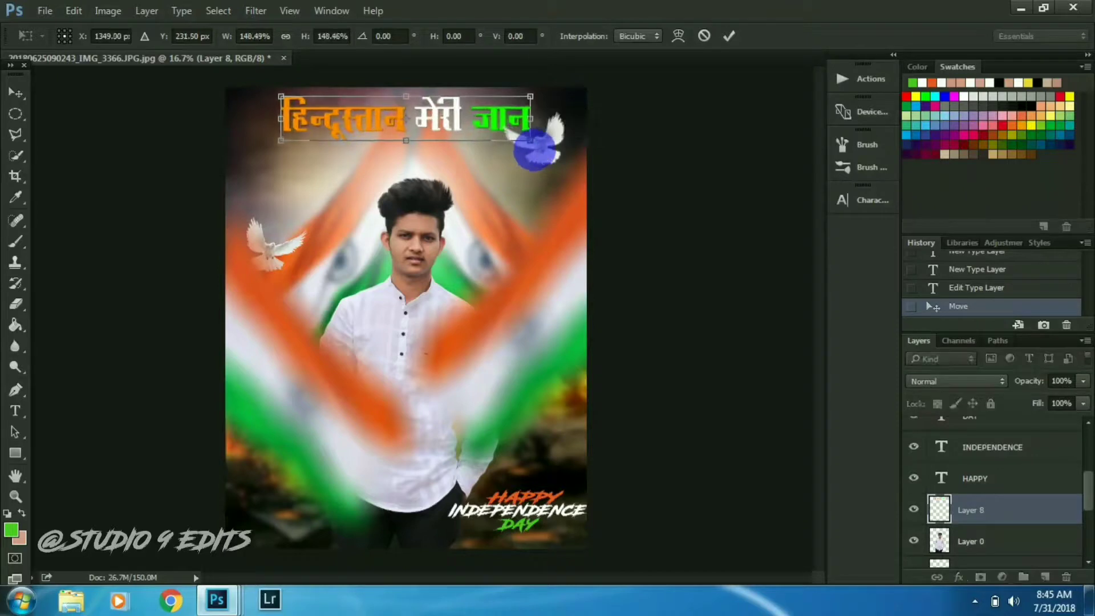
key("Return")
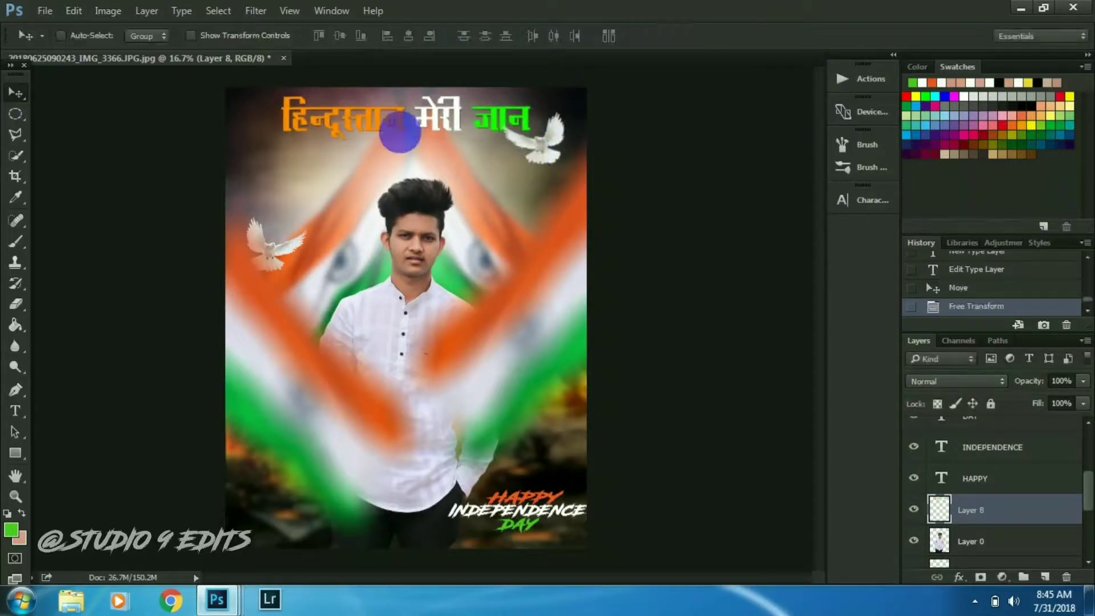
Set the Hindi title layer's blend mode to Overlay
left_click(956, 381)
left_click(936, 209)
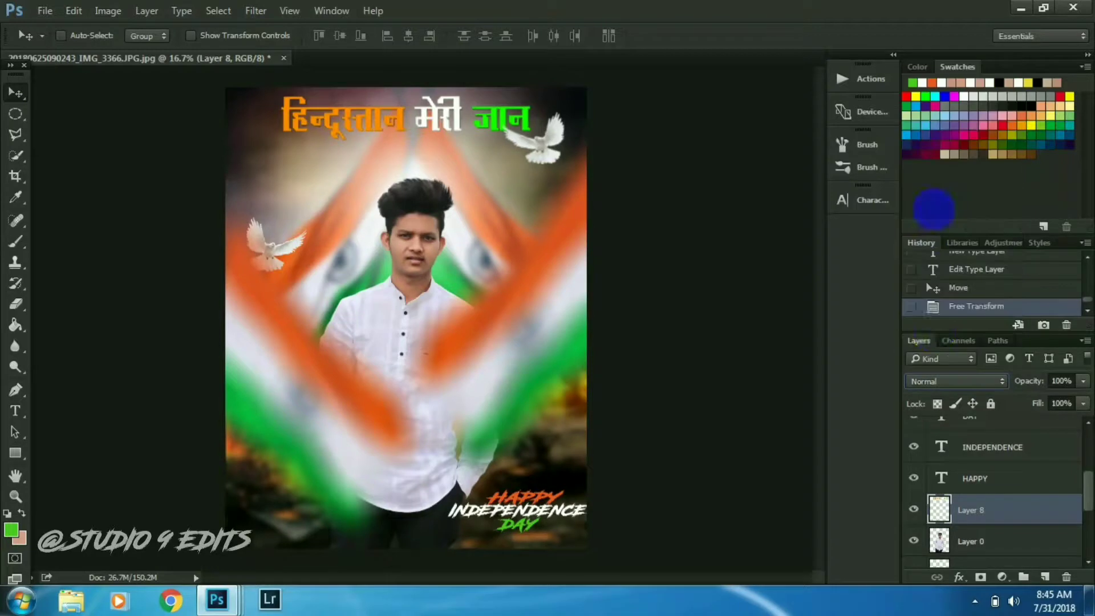
left_click(941, 381)
left_click(933, 215)
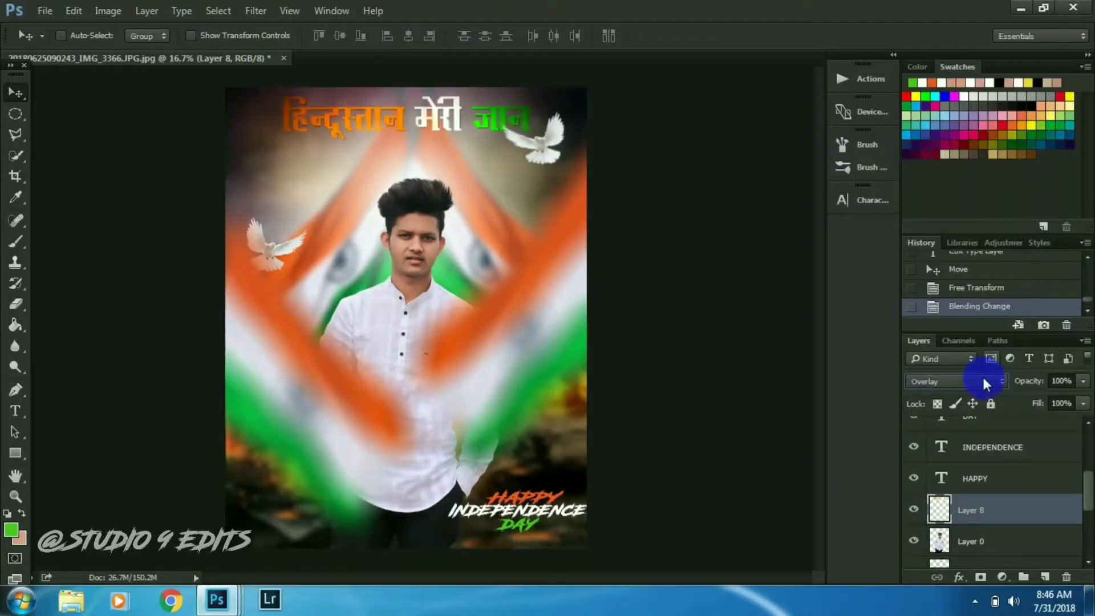
key("ctrl+minus")
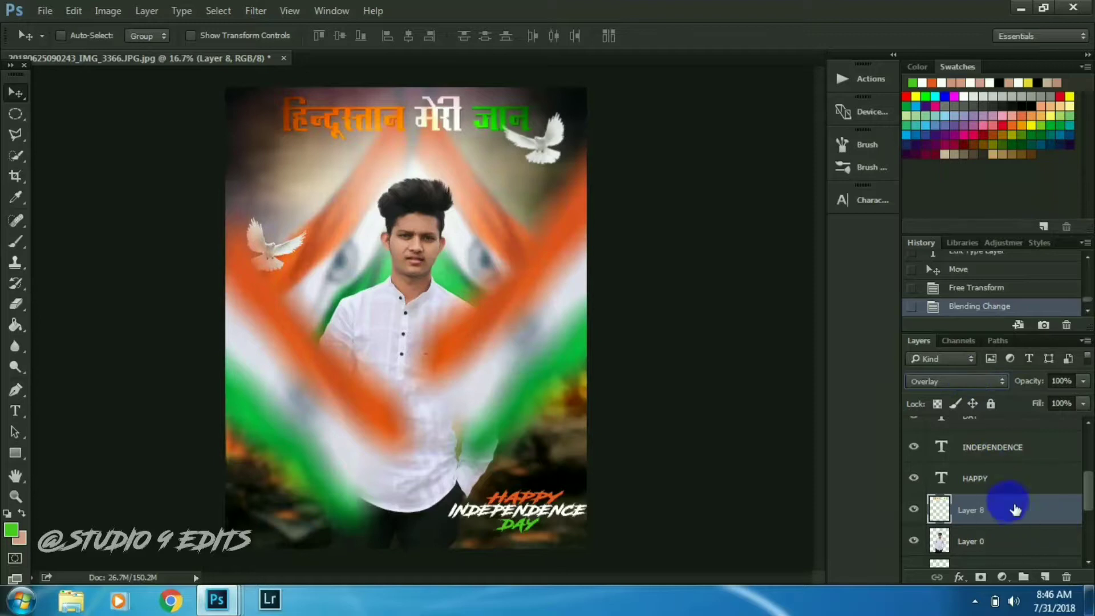
Merge all visible layers into a single layer with Merge Visible
right_click(1010, 510)
left_click(948, 472)
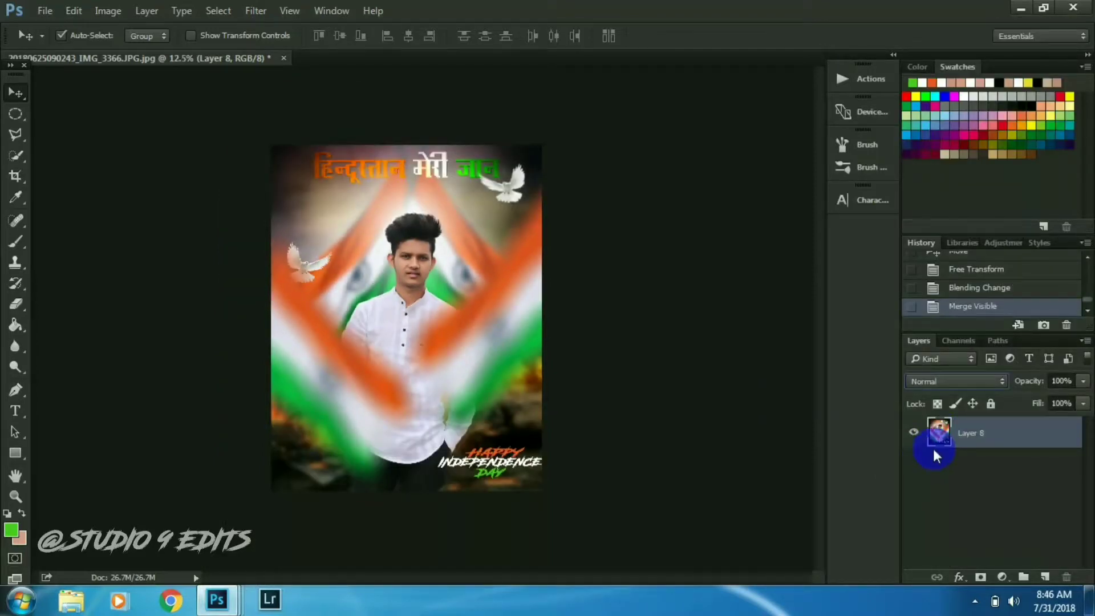
left_click_drag(945, 451, 292, 87)
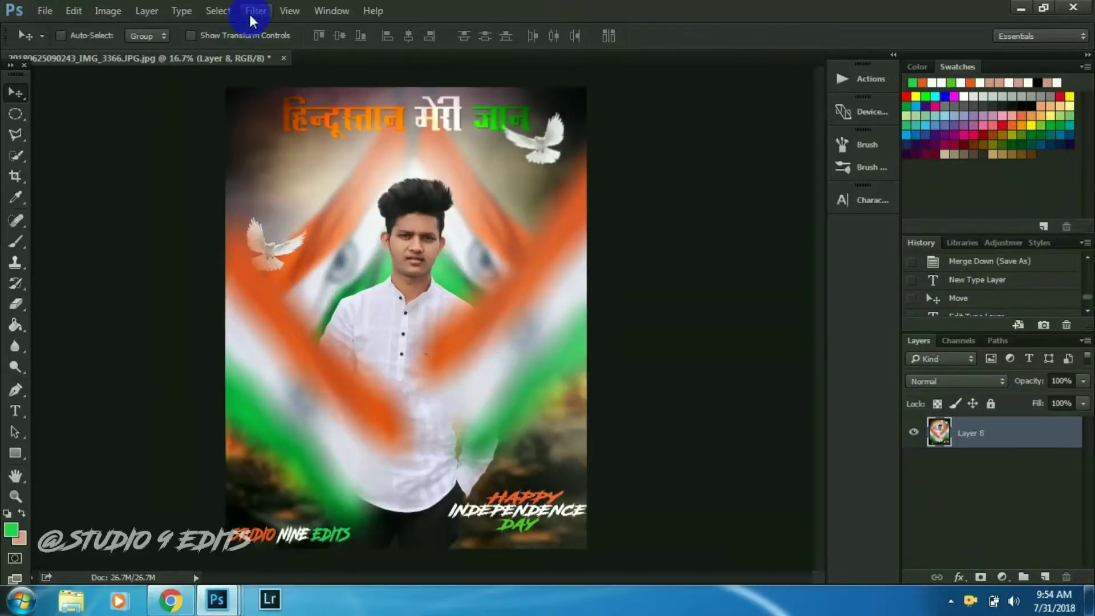
left_click(249, 12)
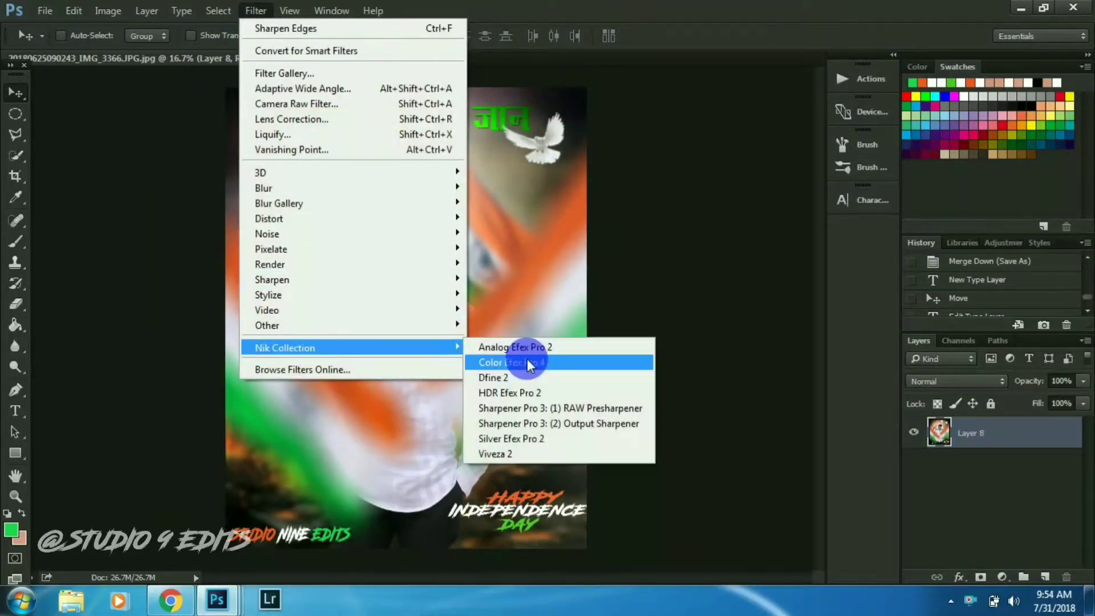
In Color Efex Pro 4, add negative face control points at 37% and 13% opacity
left_click(528, 358)
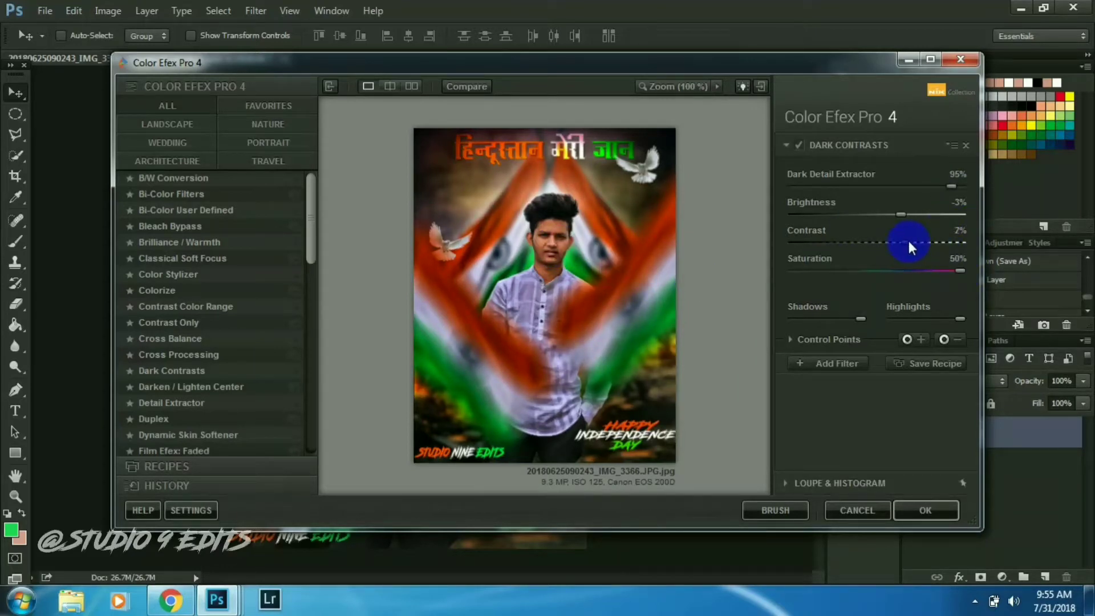
left_click(945, 340)
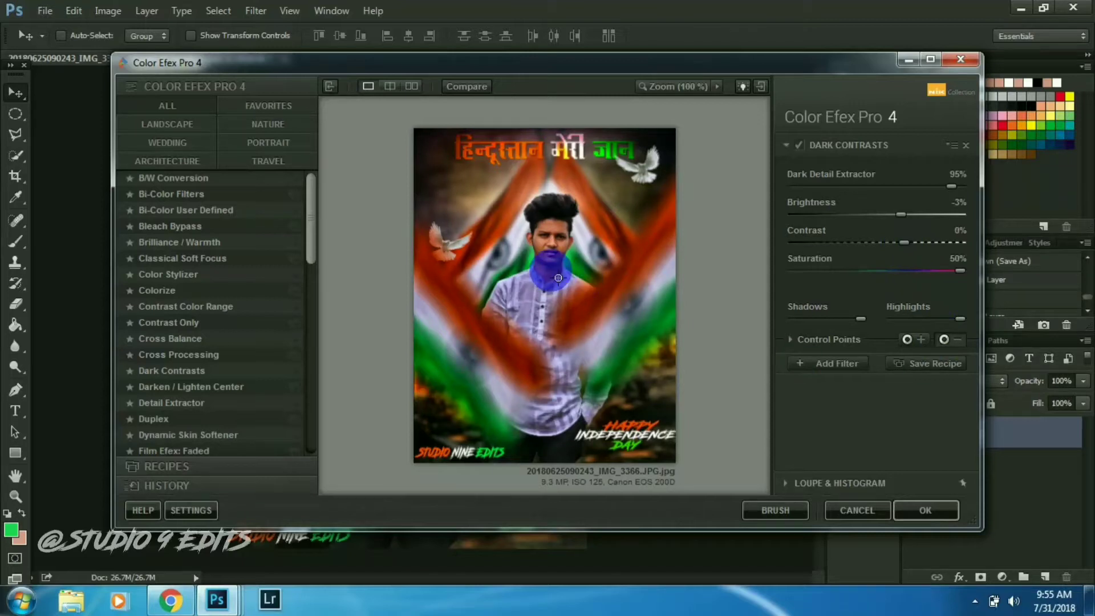
left_click_drag(562, 277, 604, 288)
left_click(947, 339)
left_click(552, 226)
left_click_drag(581, 239, 593, 244)
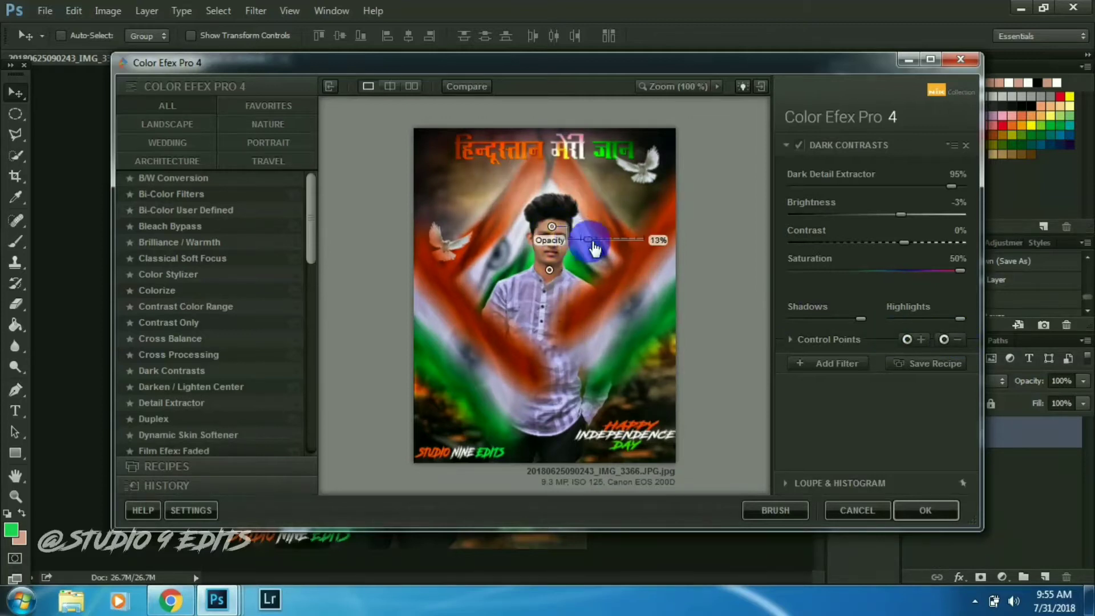
Add more face control points, one at 4% opacity, and apply Dark Contrasts
left_click(943, 339)
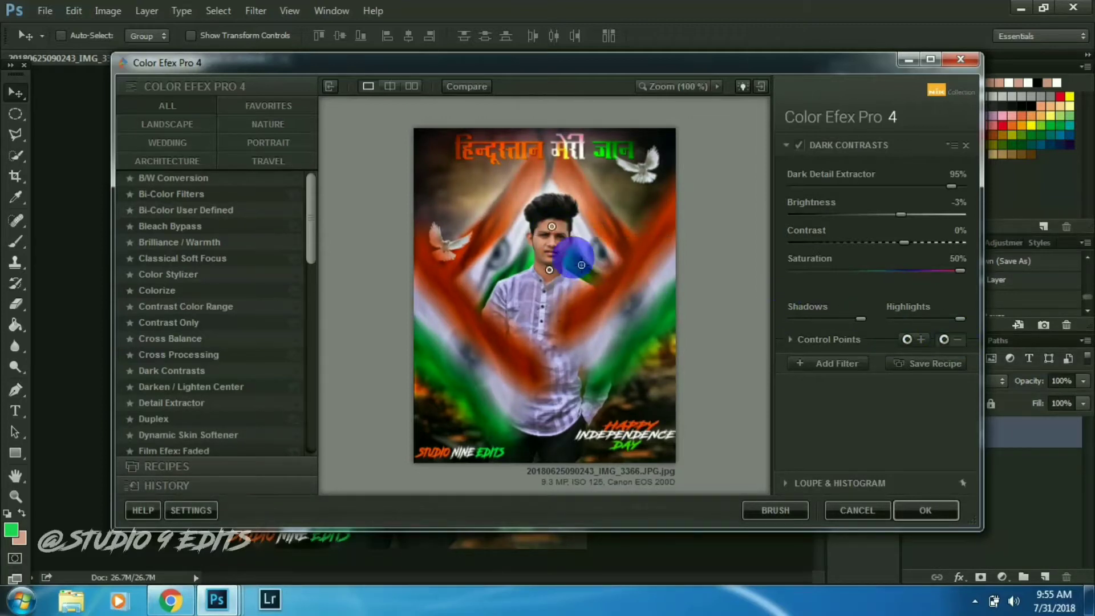
left_click(550, 255)
left_click(532, 242)
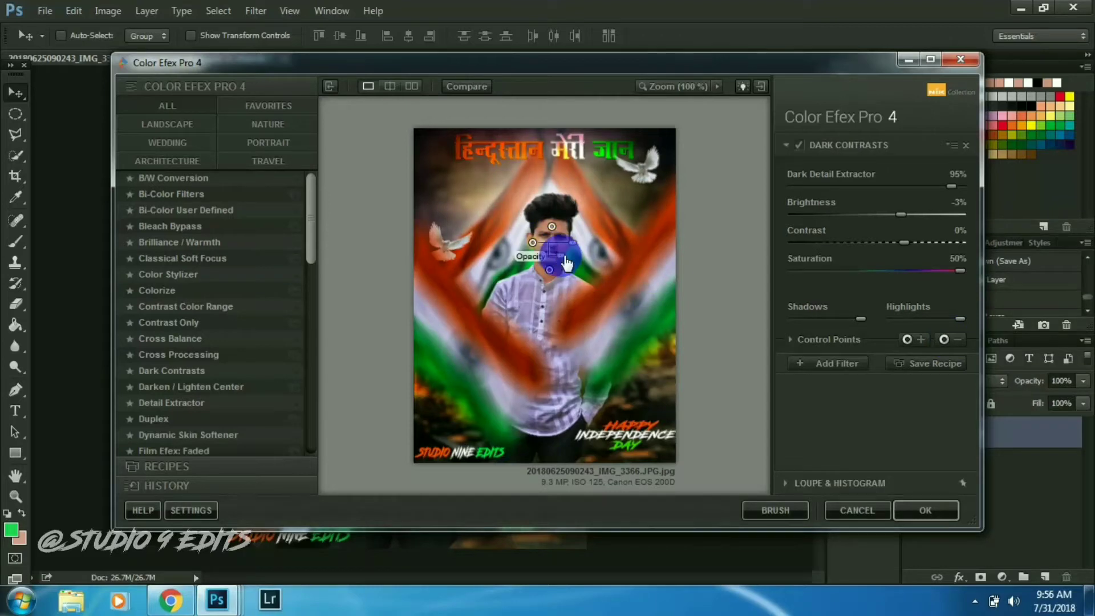
left_click(567, 245)
left_click_drag(656, 259, 609, 264)
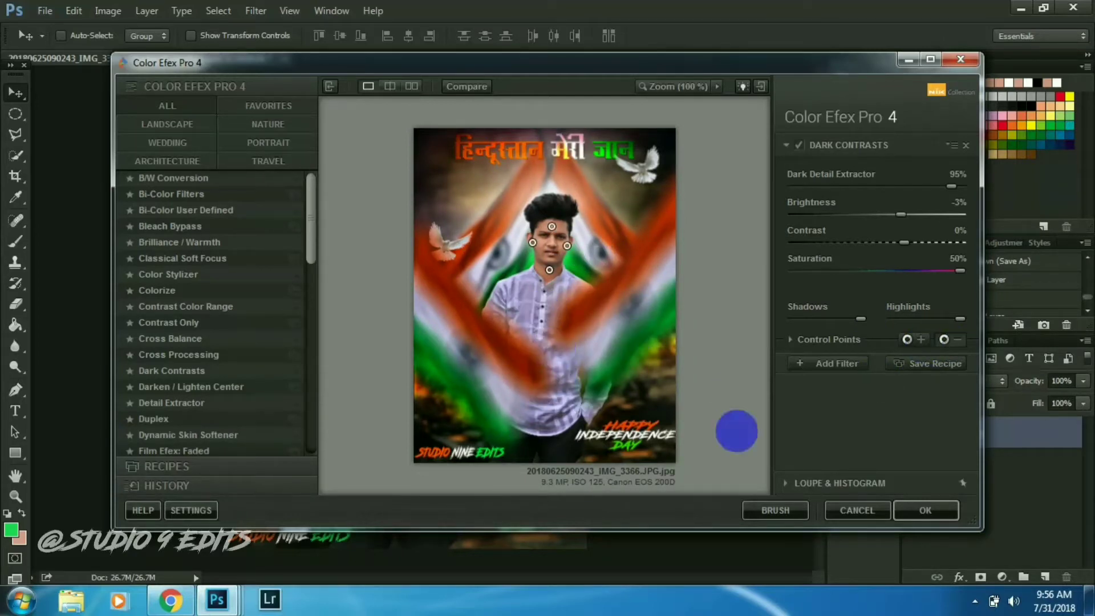
left_click(836, 365)
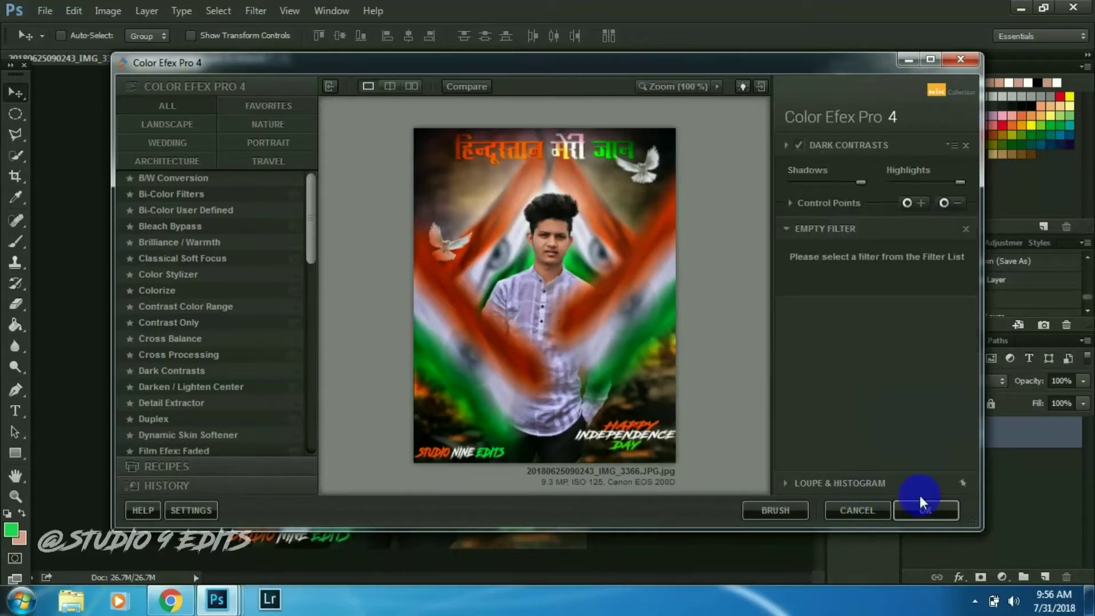
left_click(920, 511)
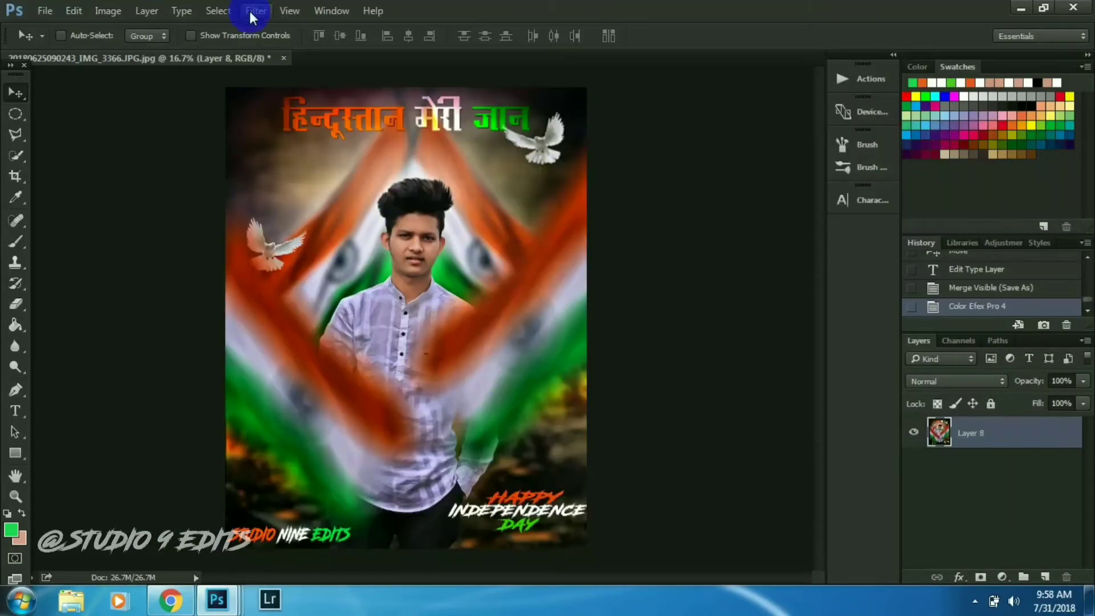
Open the Camera Raw Filter and raise the sharpening Amount to 29
left_click(256, 10)
left_click(302, 104)
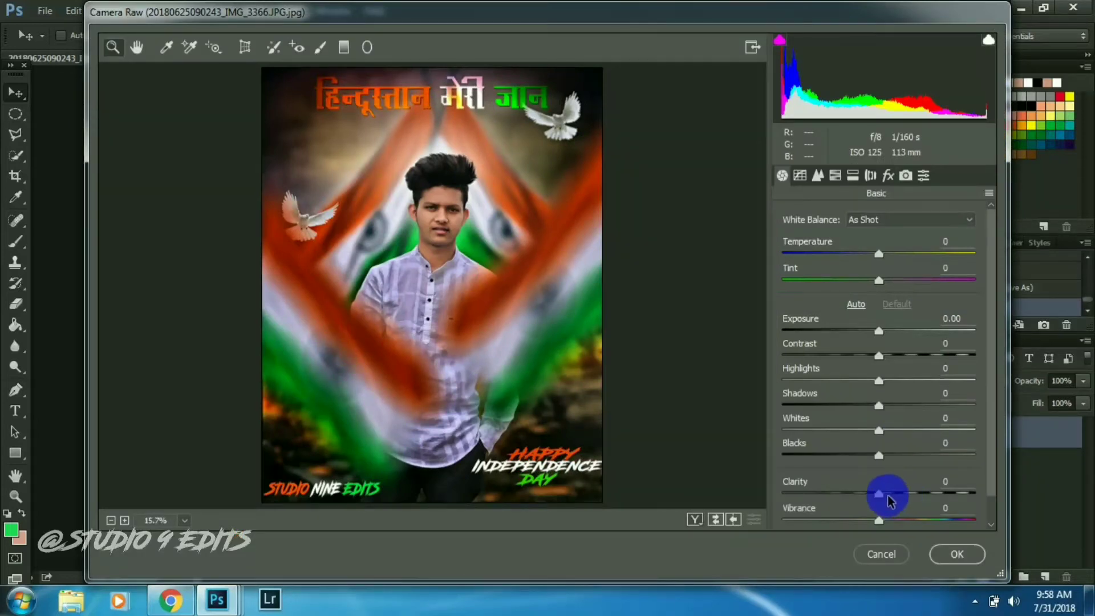
left_click(818, 175)
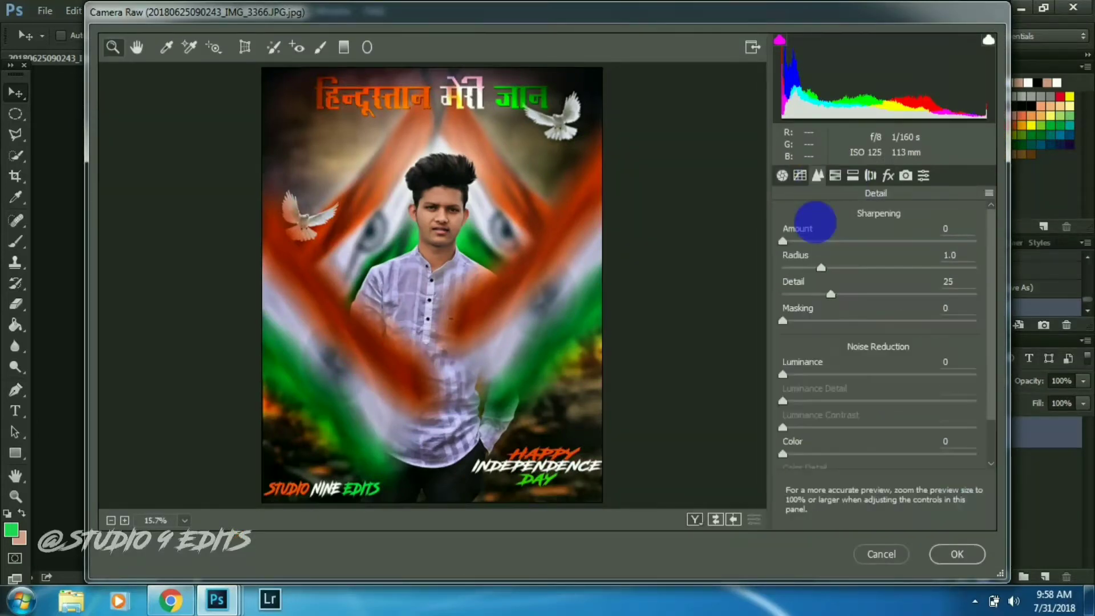
left_click_drag(815, 244, 822, 243)
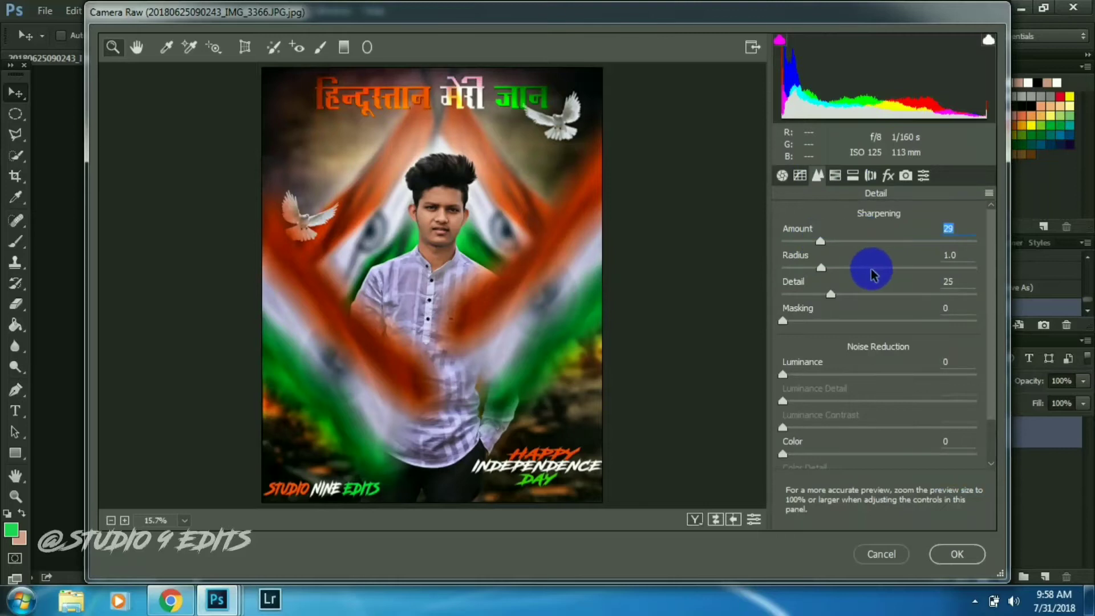
left_click(782, 175)
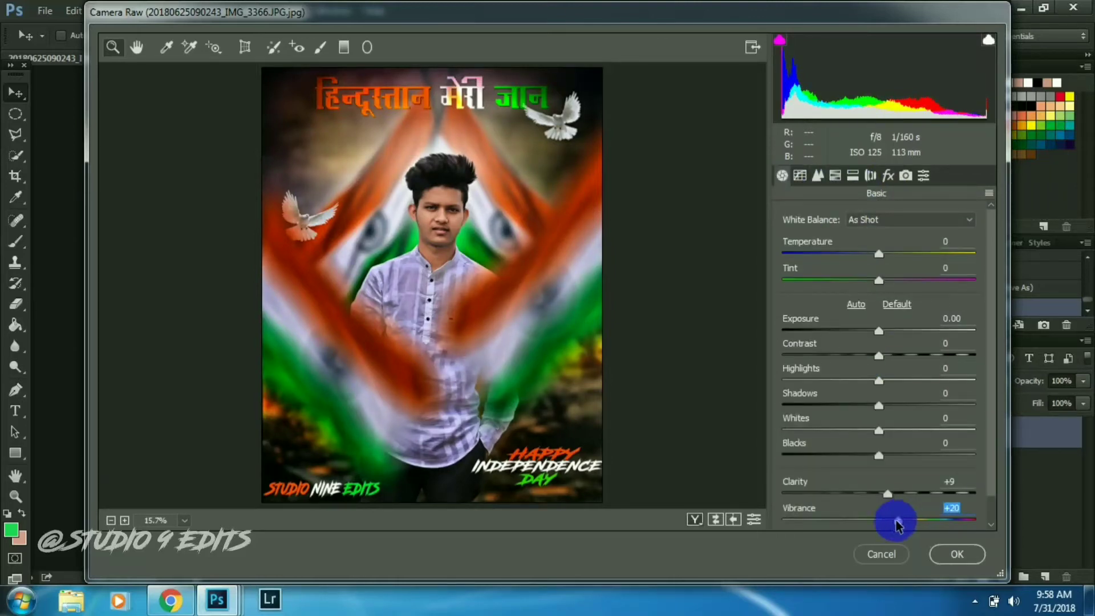
Darken the corners with -62 lens vignetting and a -3 post-crop vignette, then apply
left_click(871, 175)
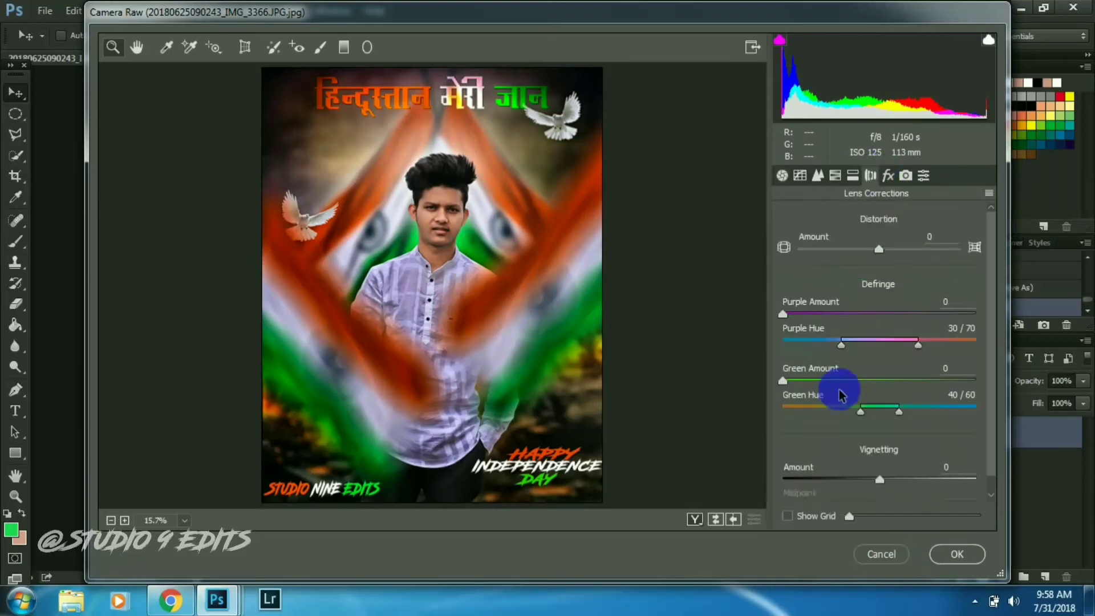
left_click_drag(787, 485, 812, 487)
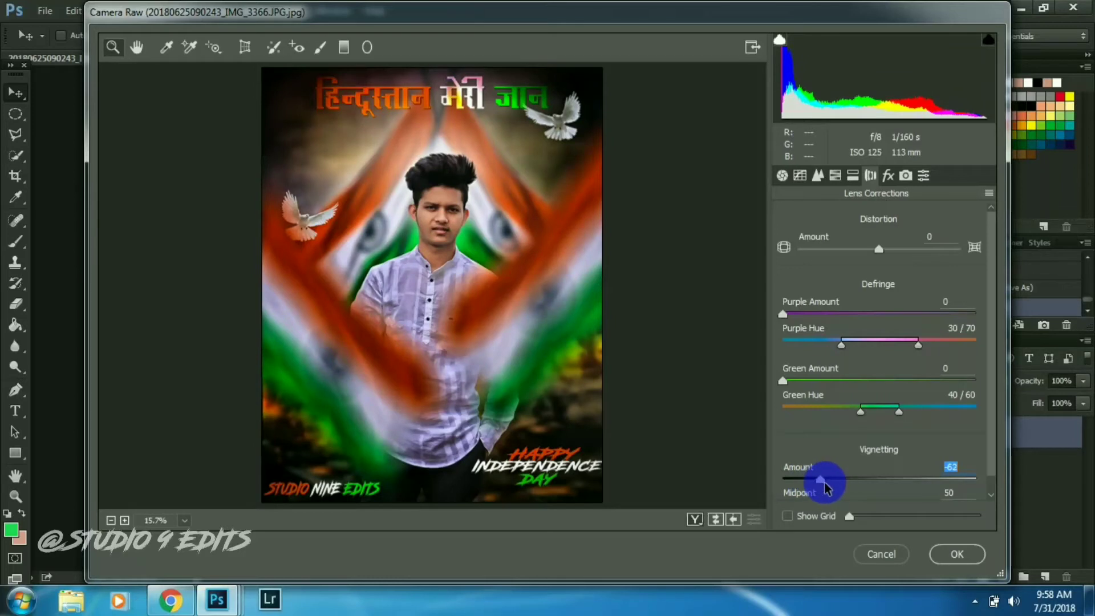
left_click(818, 175)
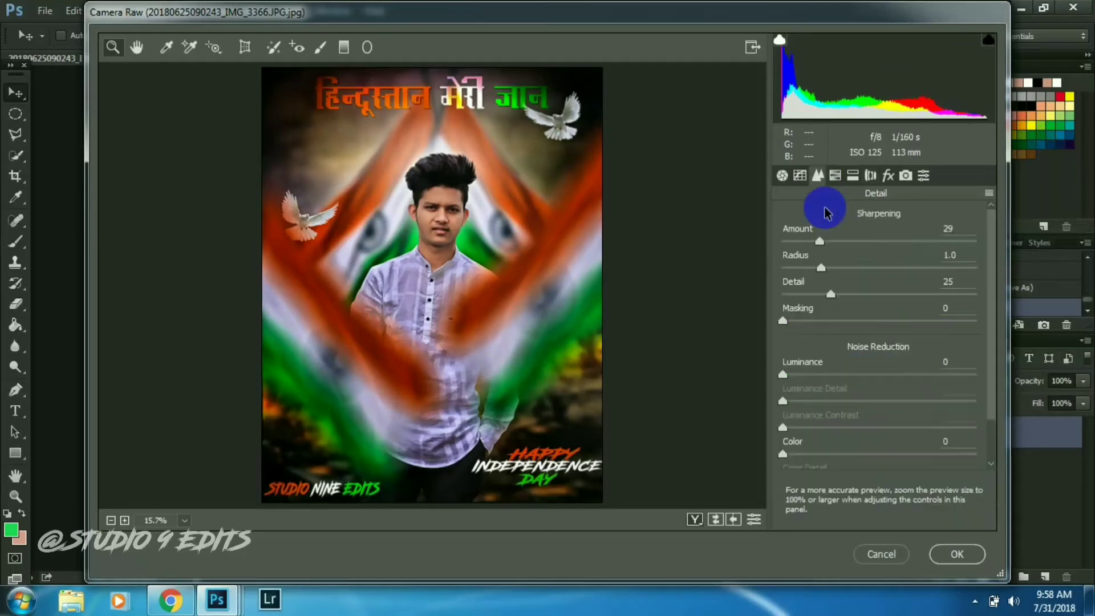
left_click(907, 176)
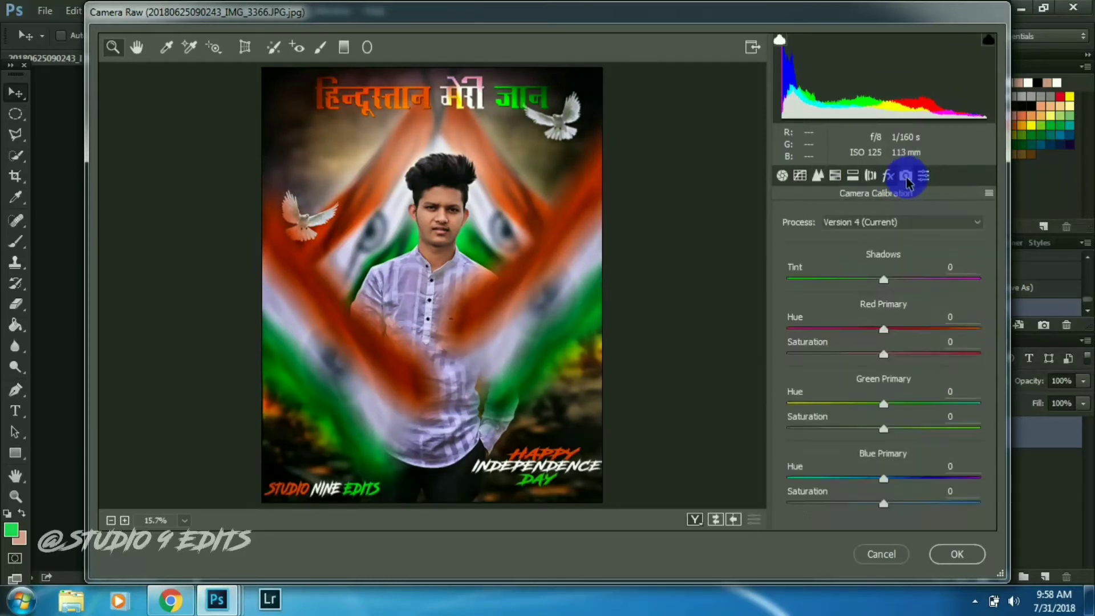
left_click(871, 176)
left_click(889, 177)
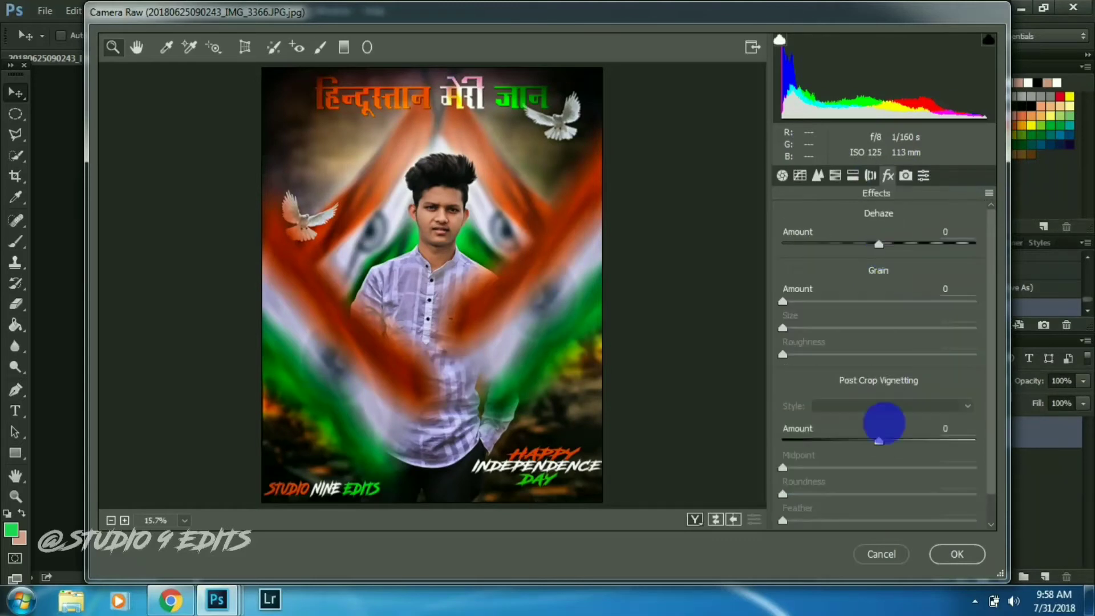
left_click(873, 442)
type("100")
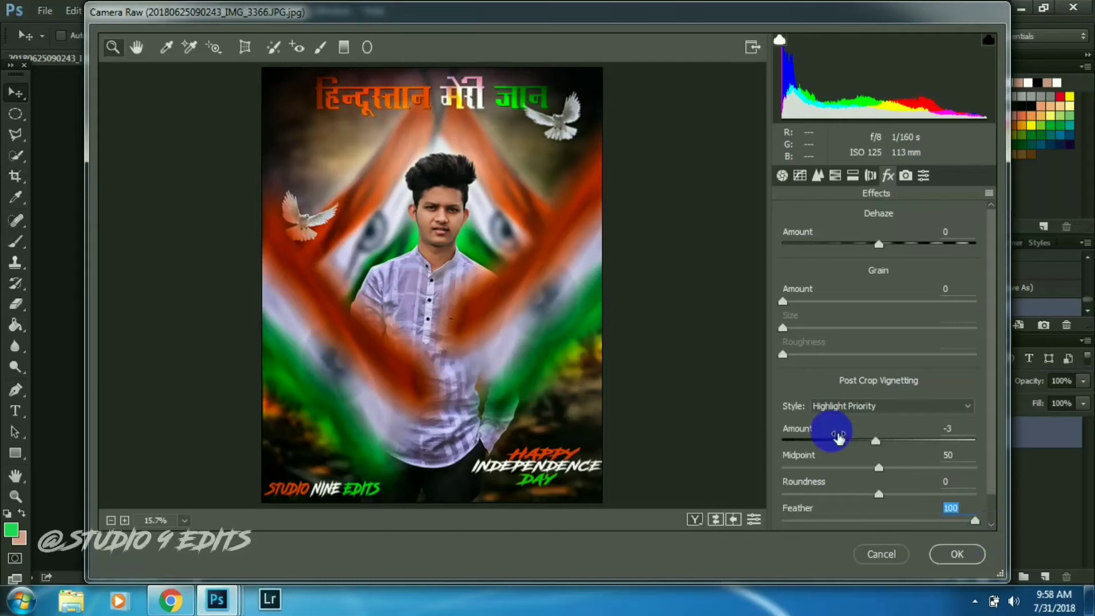
left_click(958, 554)
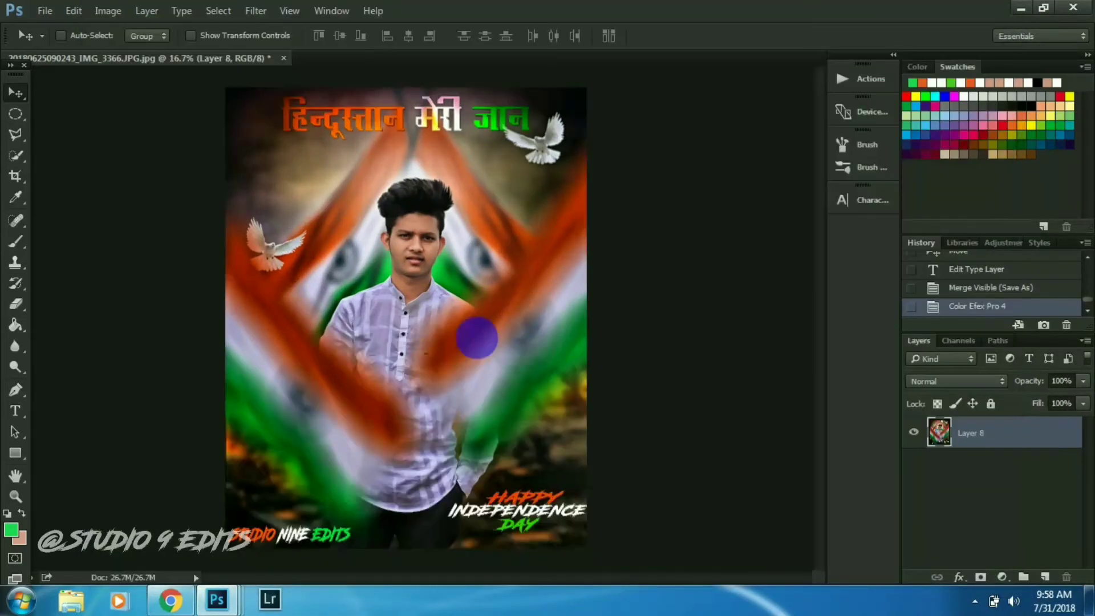